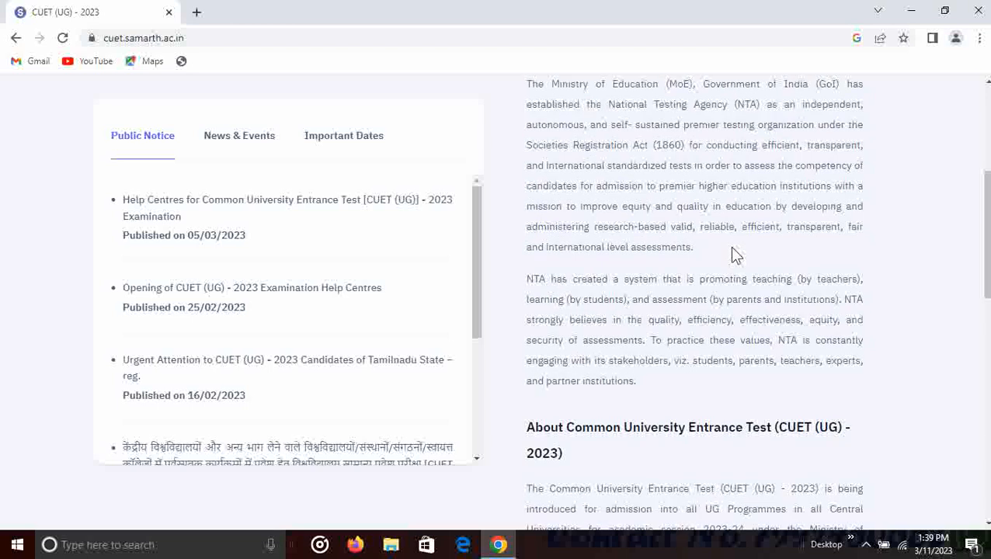
- Start a new CUET (UG) 2023 registration and open its instructions page
scroll(733, 253, up, 10)
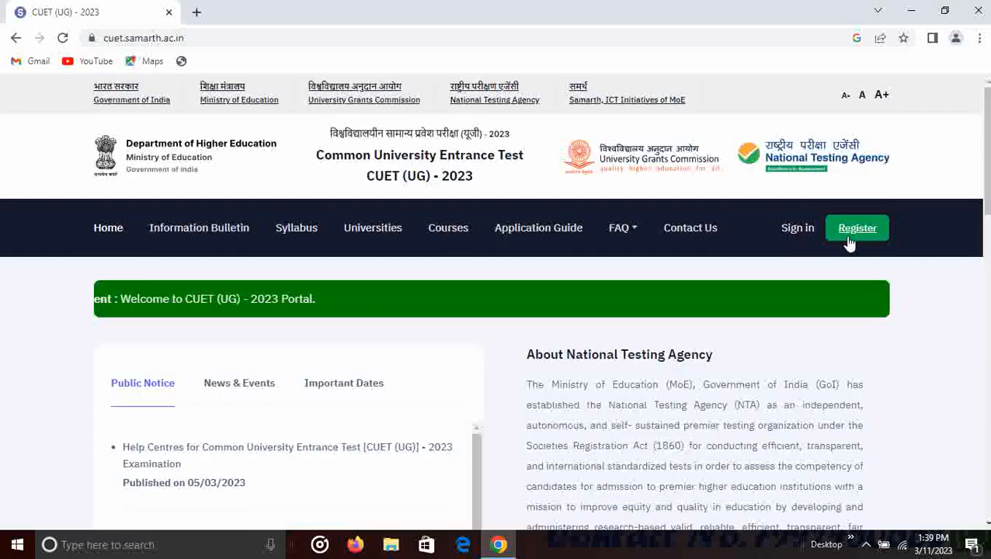
click(855, 236)
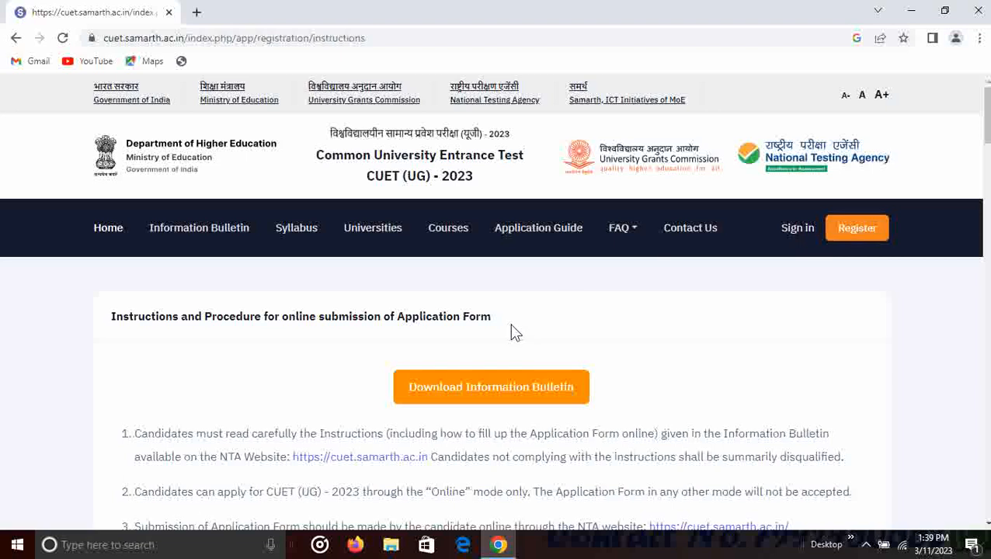
click(467, 388)
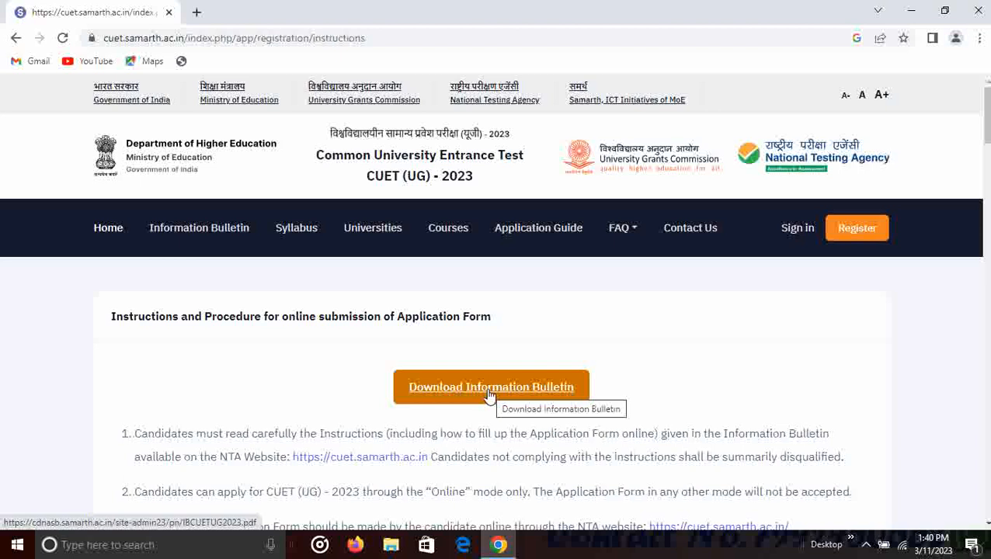
- Read through the instructions and accept the Information Bulletin declaration
scroll(489, 396, down, 5)
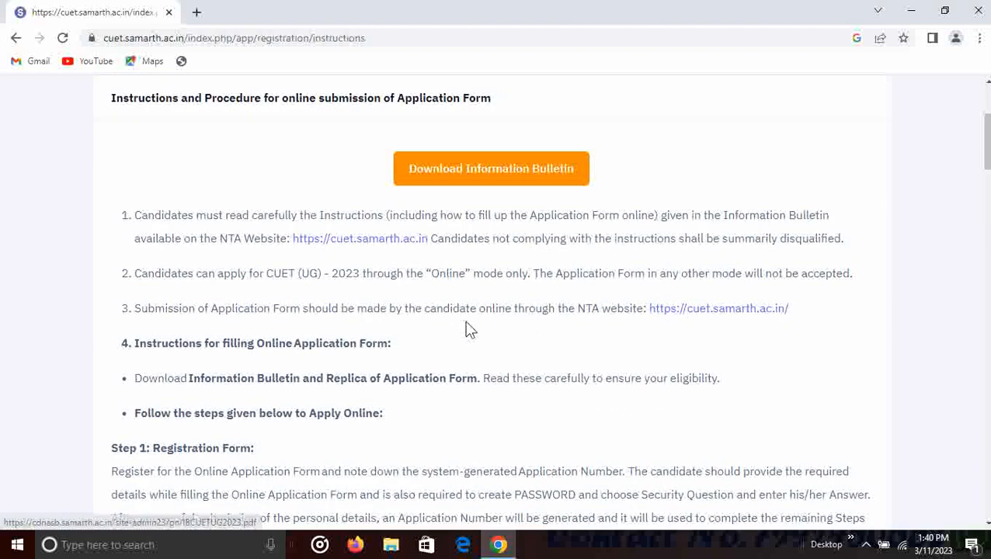
scroll(470, 330, down, 10)
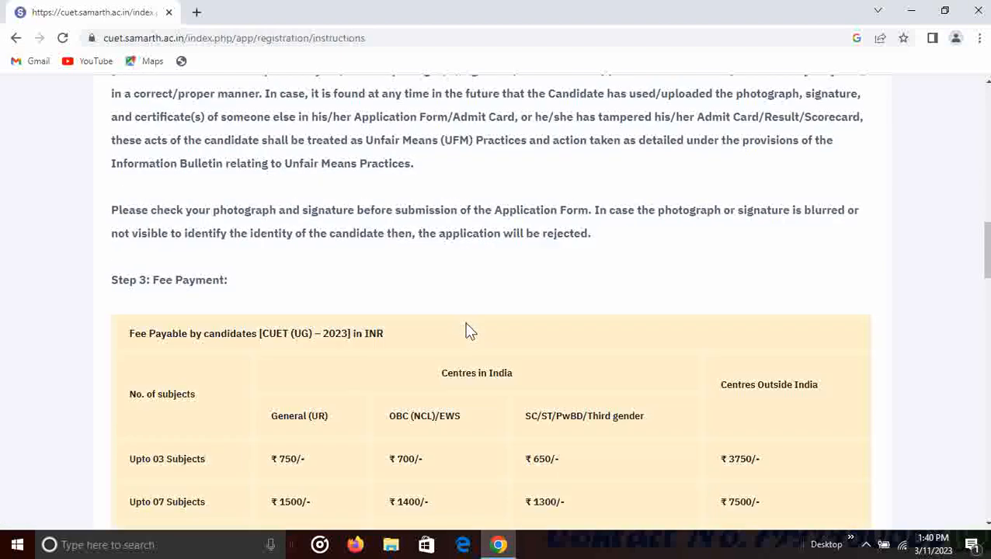
scroll(470, 331, down, 1)
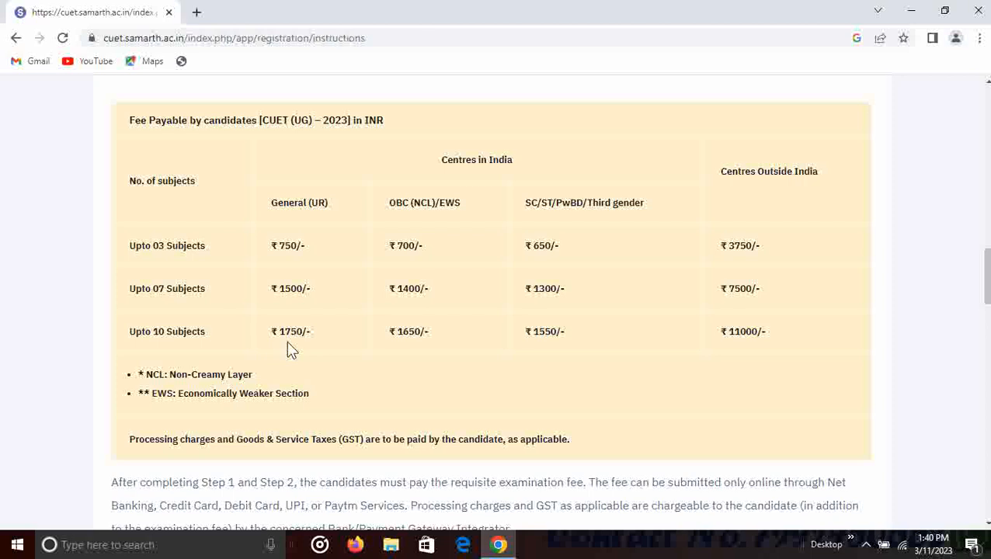
scroll(348, 332, down, 7)
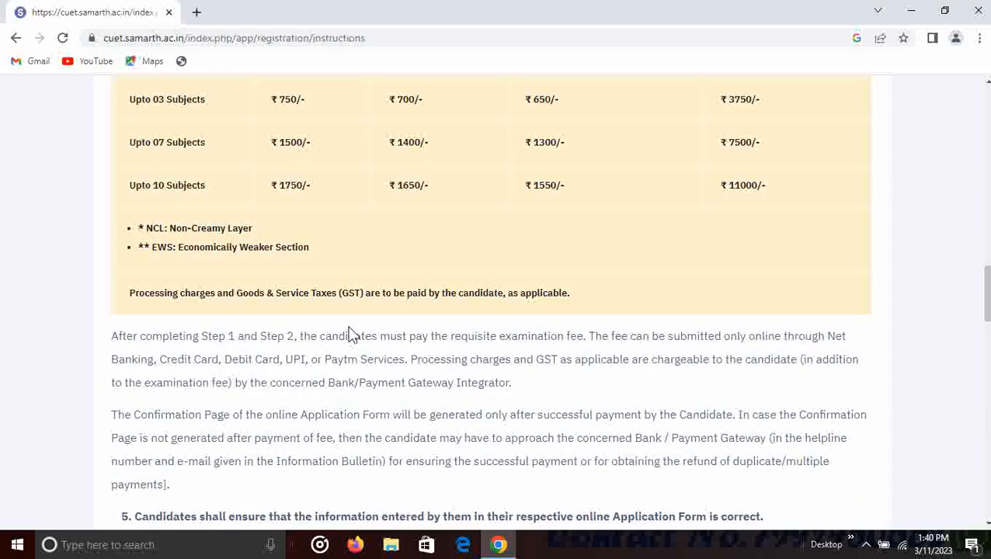
scroll(350, 328, down, 10)
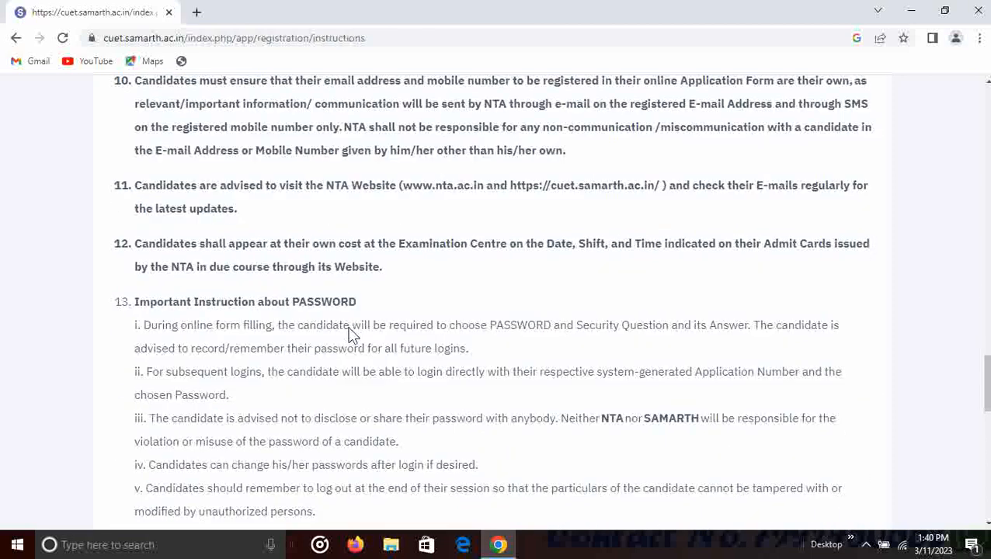
scroll(349, 328, down, 5)
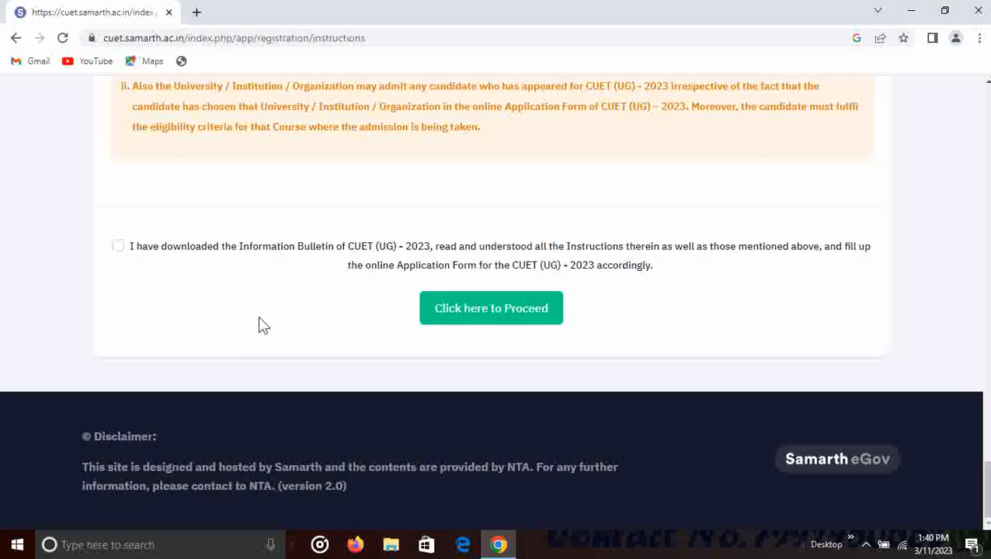
click(117, 248)
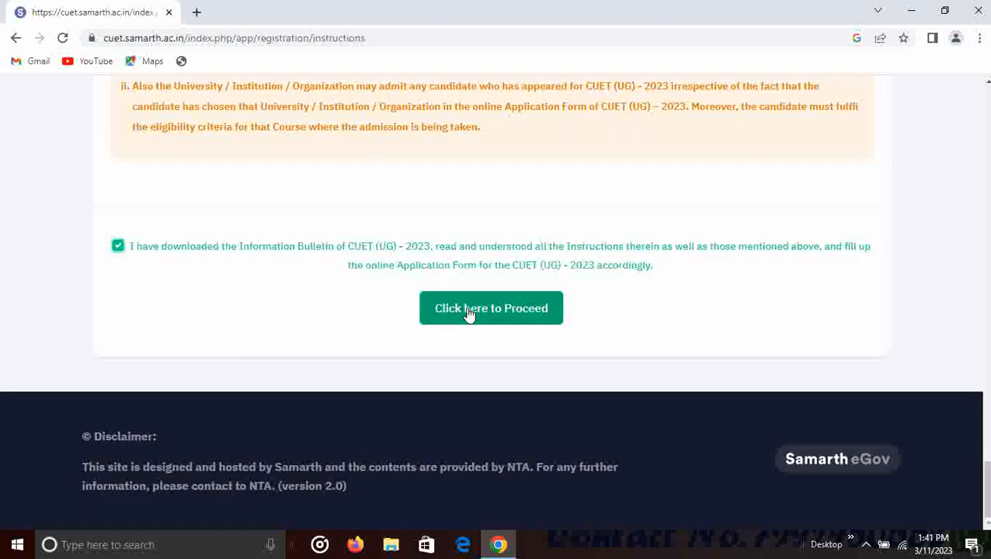
- Proceed to the online registration form and scroll down to the personal details
click(504, 316)
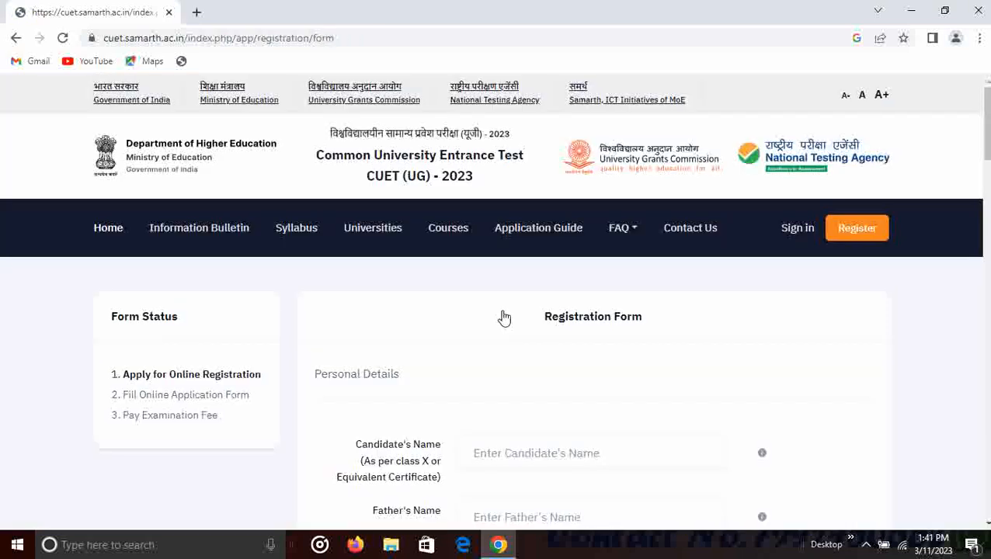
scroll(502, 319, down, 2)
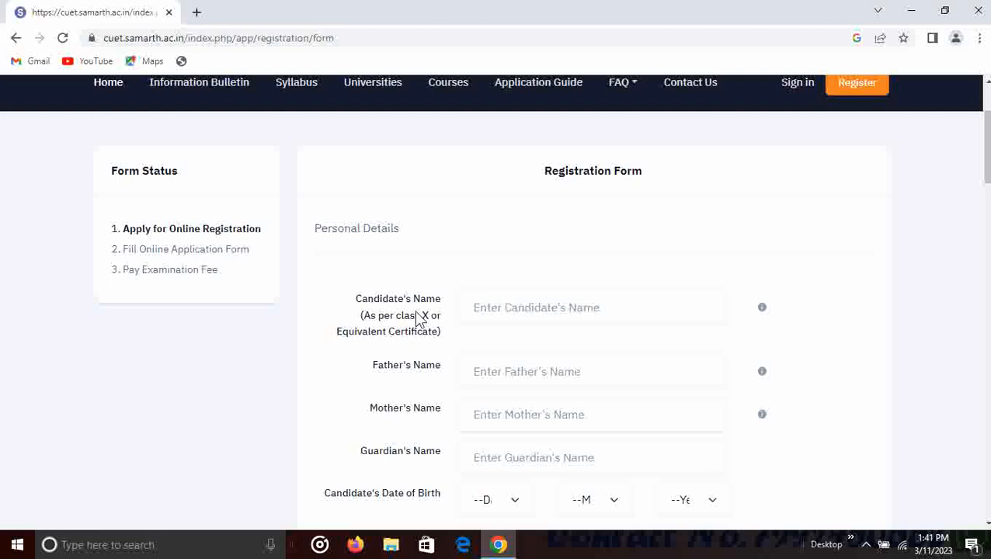
scroll(522, 309, down, 1)
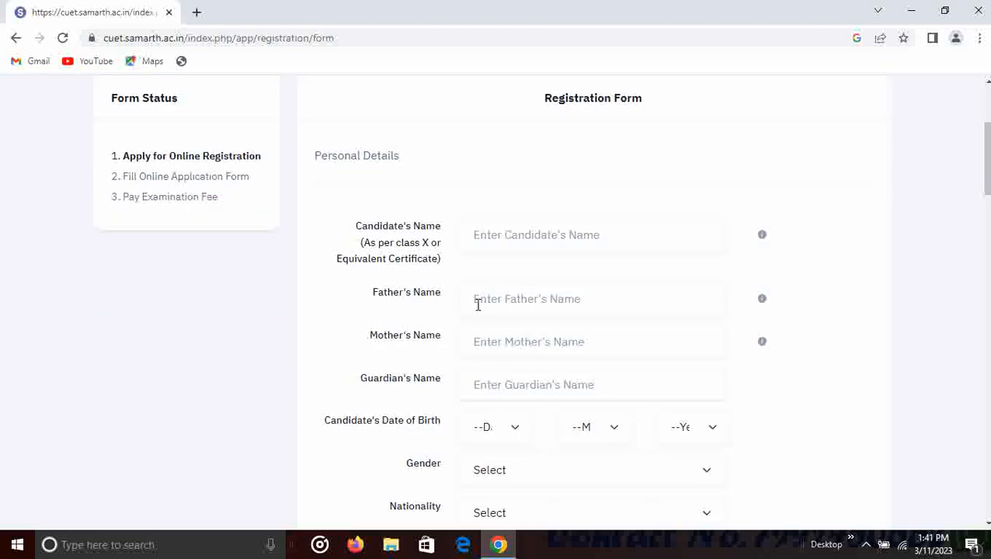
scroll(465, 316, down, 1)
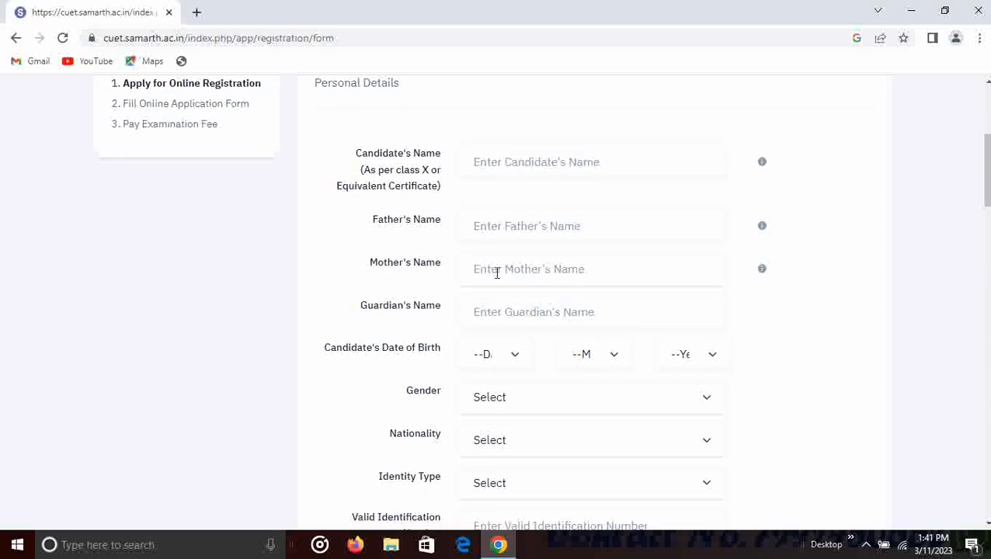
scroll(571, 312, down, 1)
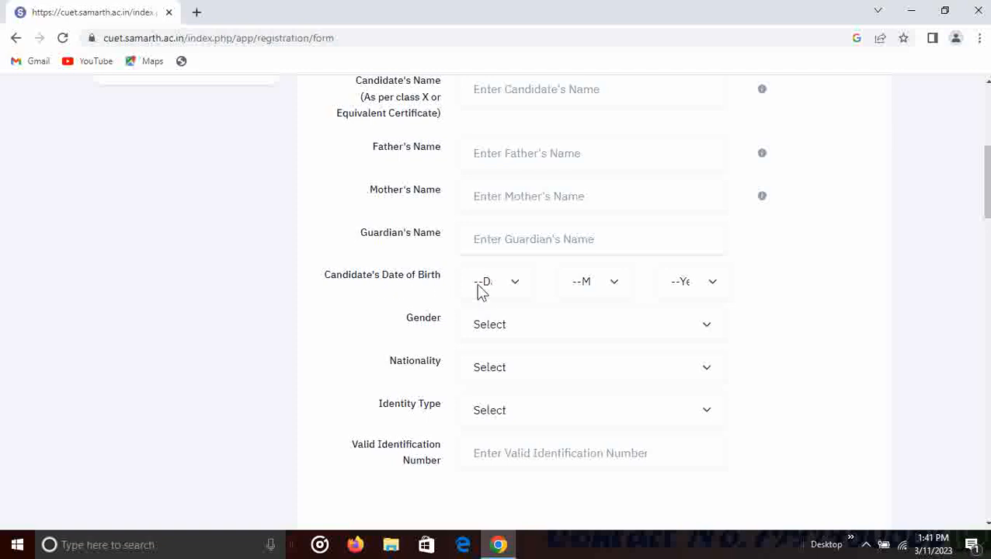
scroll(575, 294, down, 1)
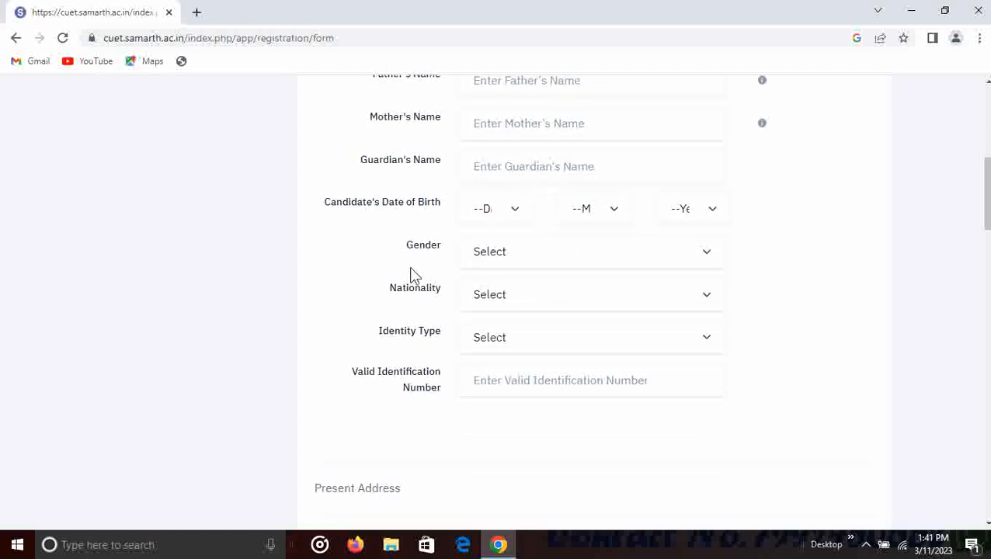
- Set Nationality to Indian and Identity Type to PAN Card
click(520, 265)
click(410, 268)
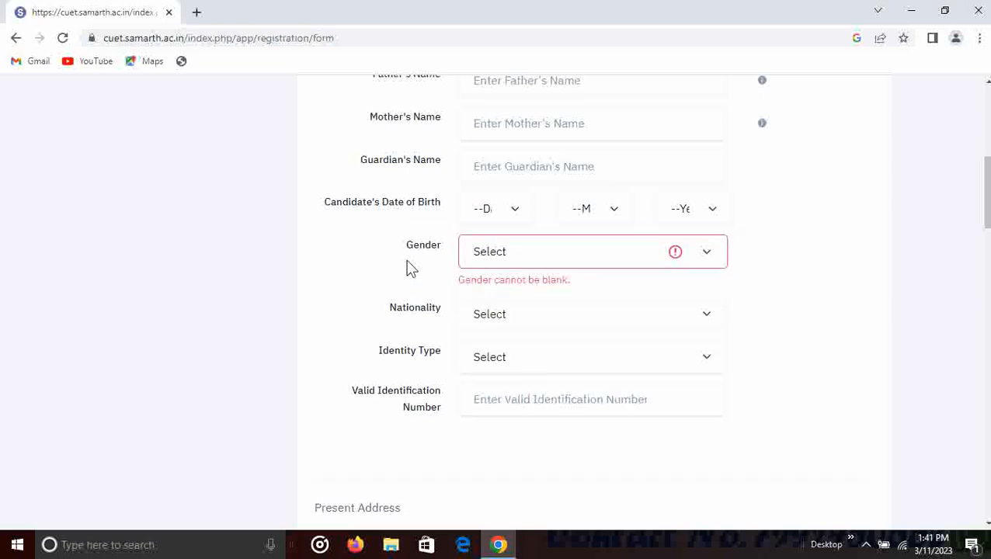
click(506, 315)
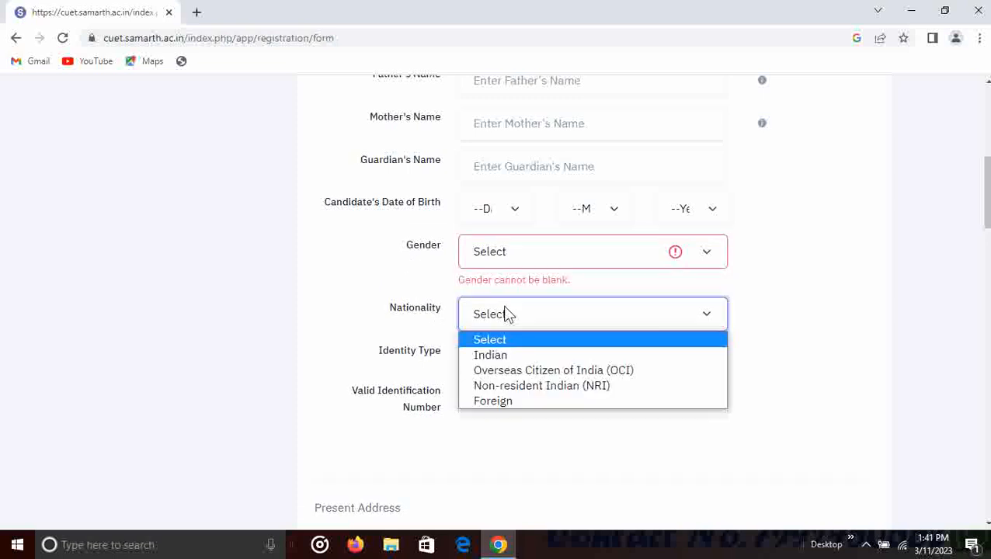
click(516, 355)
scroll(438, 354, down, 2)
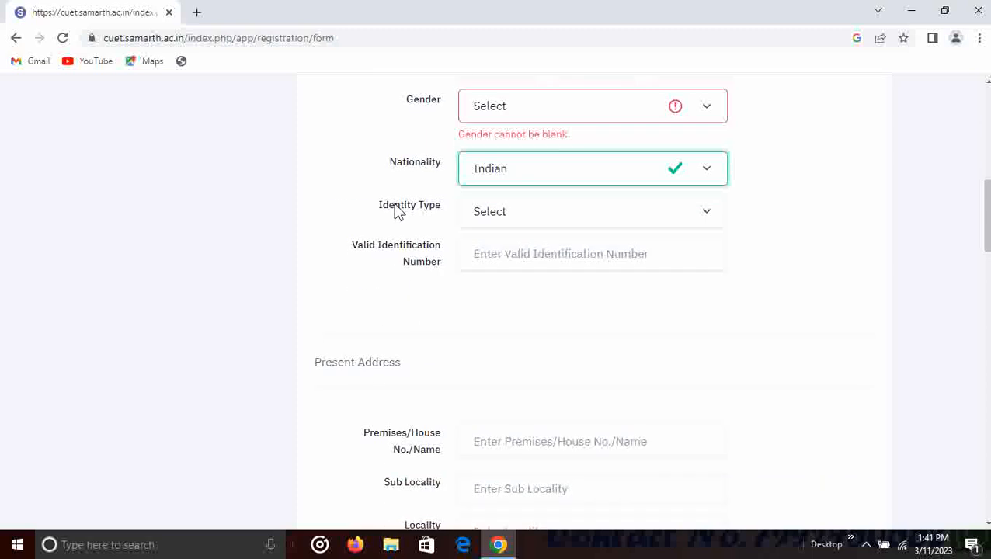
click(491, 214)
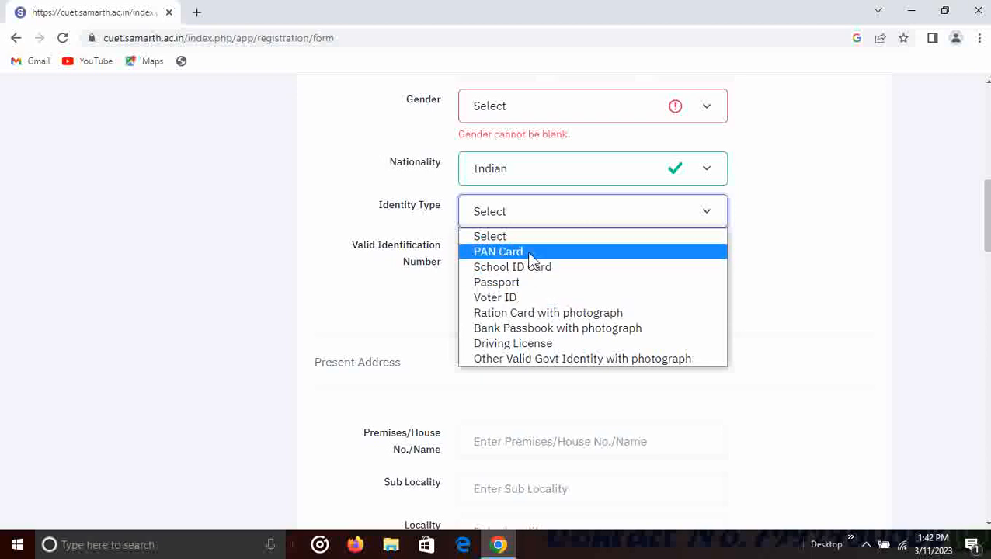
click(528, 252)
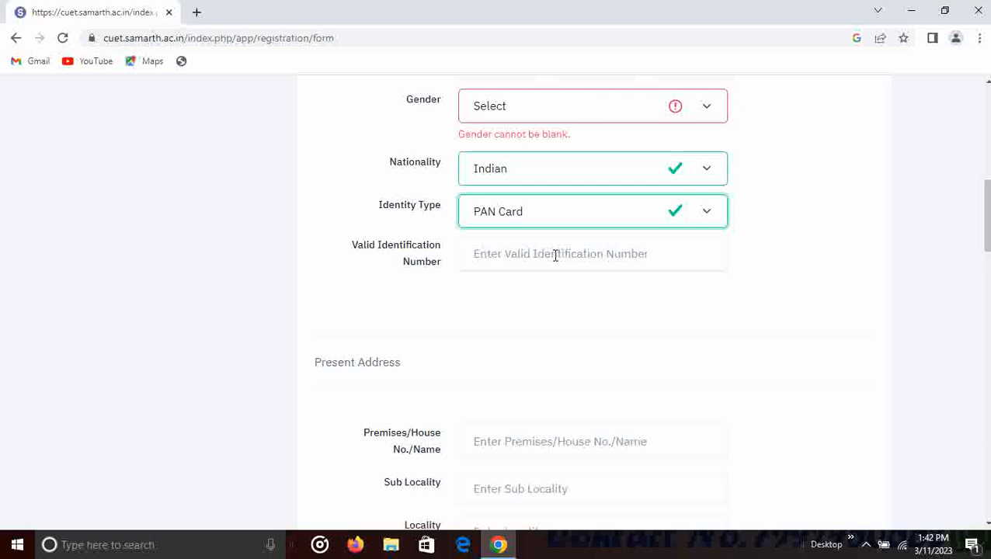
scroll(555, 256, down, 2)
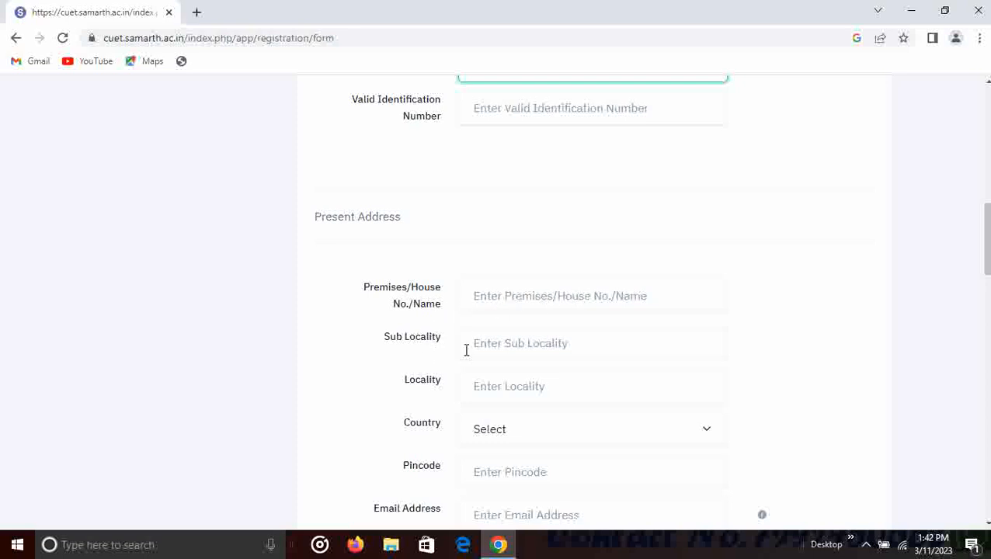
scroll(466, 343, down, 1)
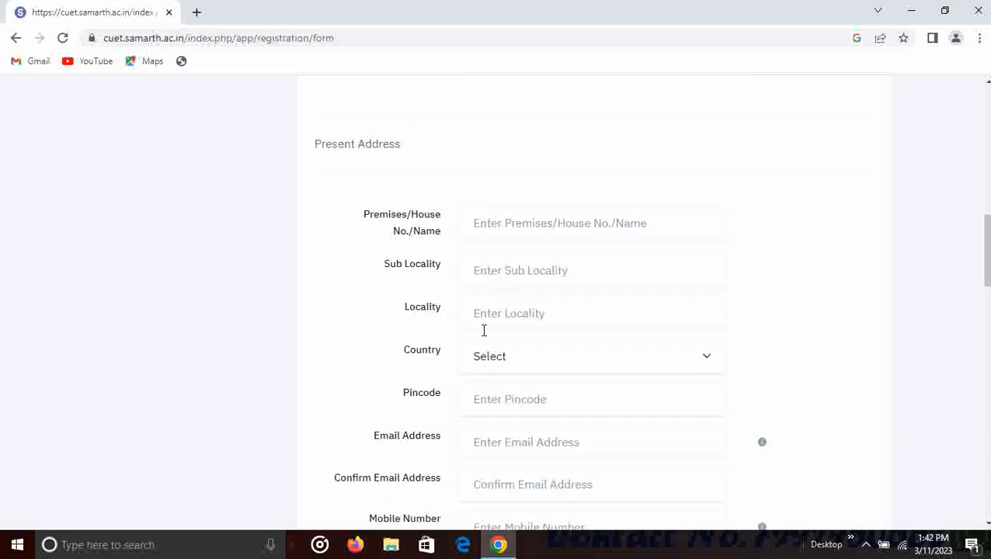
- Choose India as the present address country and dismiss the Microsoft Account notification
click(525, 358)
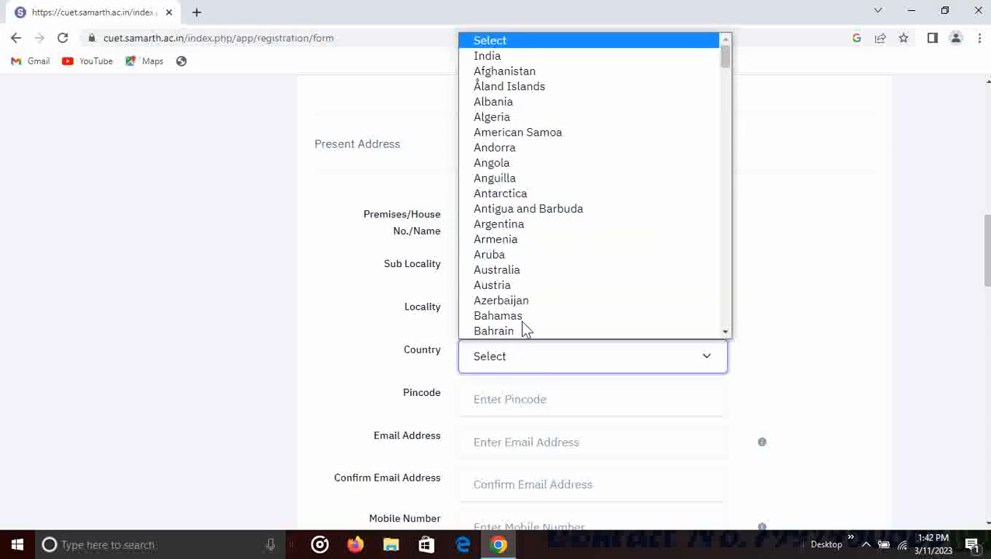
key(i)
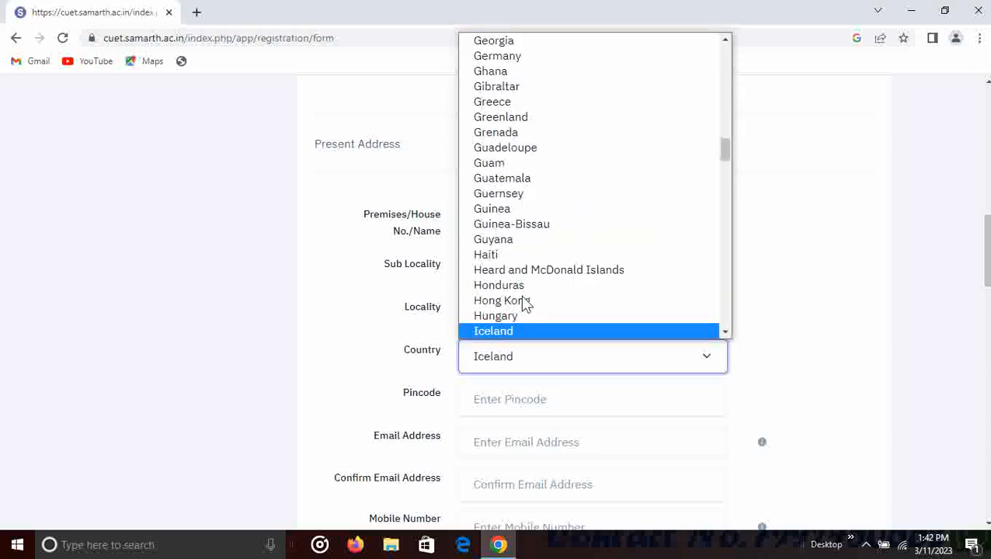
scroll(522, 314, down, 3)
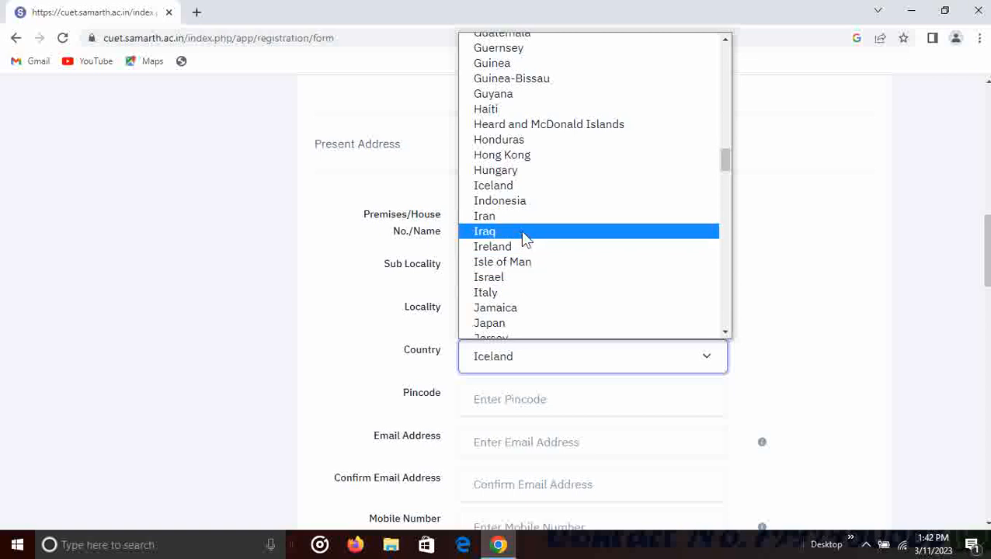
scroll(522, 233, down, 2)
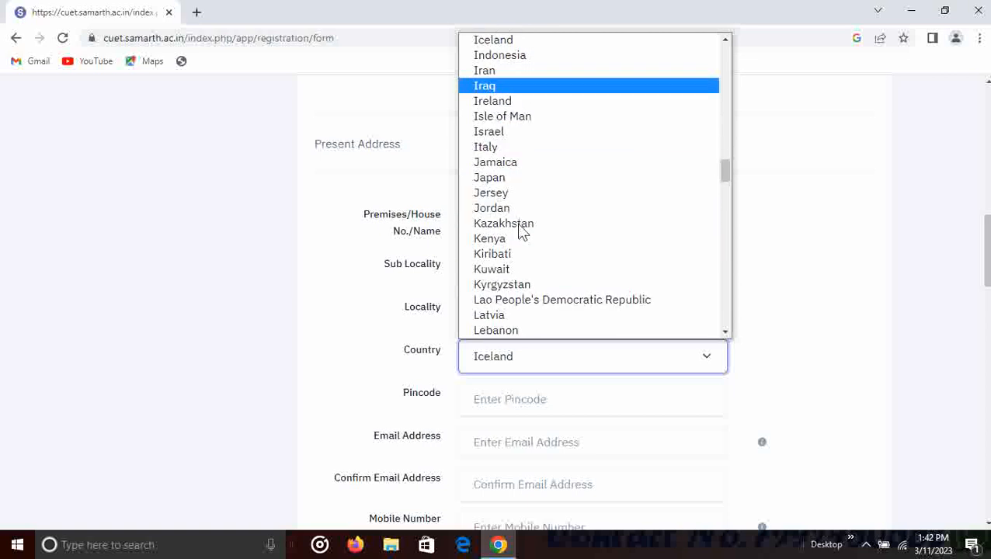
scroll(522, 233, up, 2)
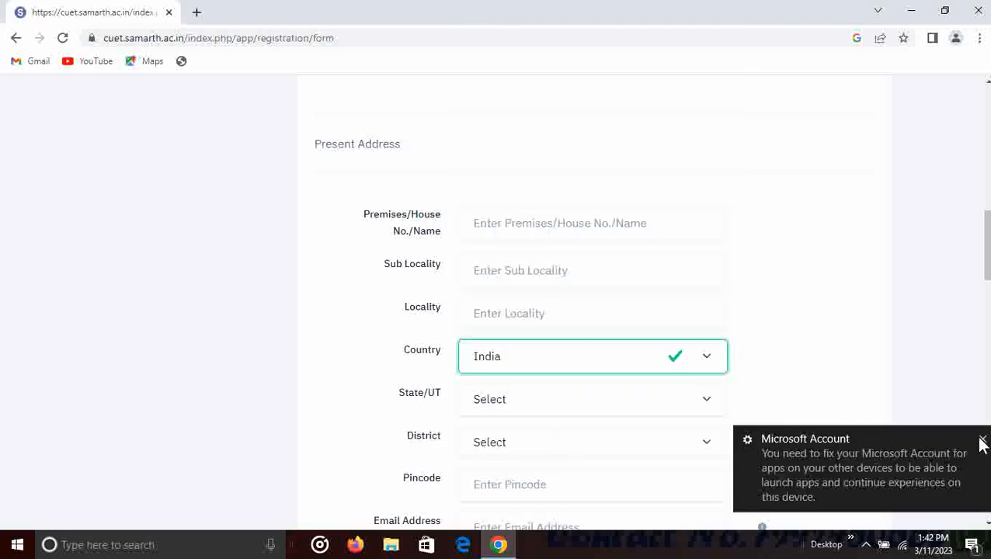
click(974, 440)
scroll(477, 397, down, 1)
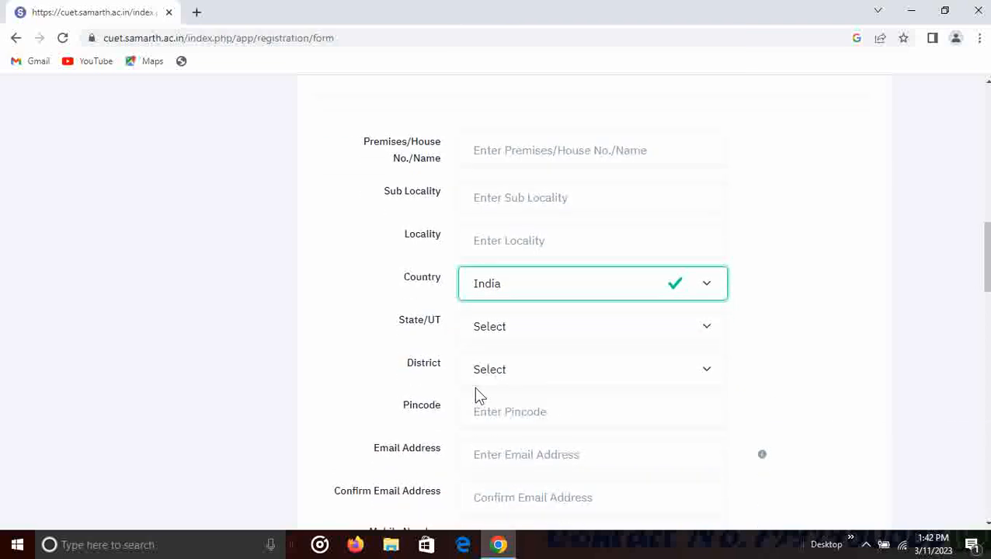
- Set the present address State/UT to JHARKHAND and District to BOKARO
click(527, 332)
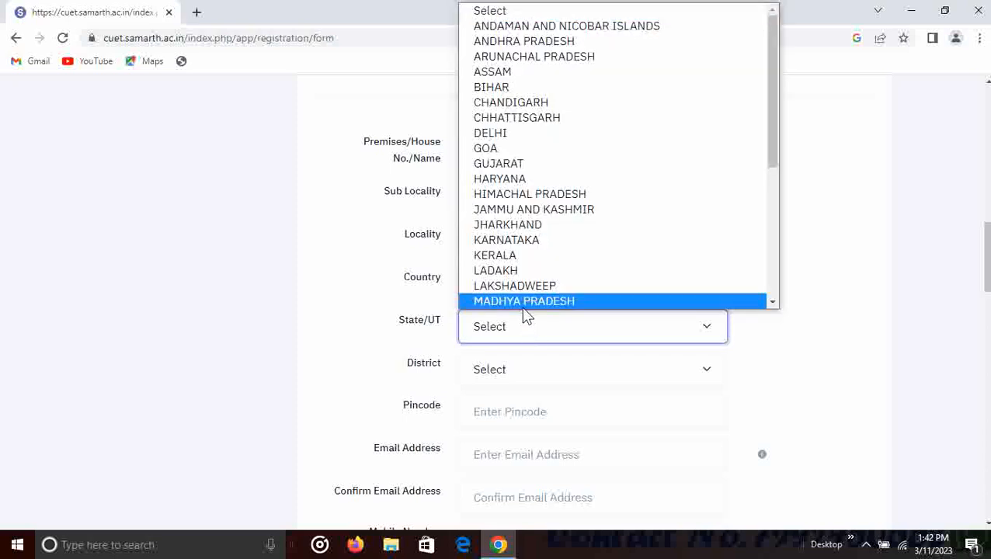
click(529, 226)
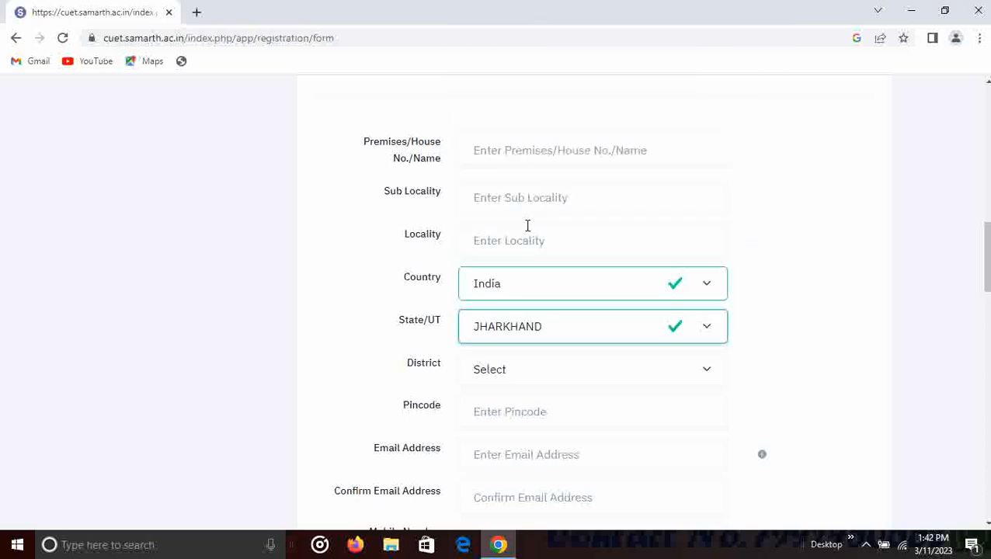
click(519, 369)
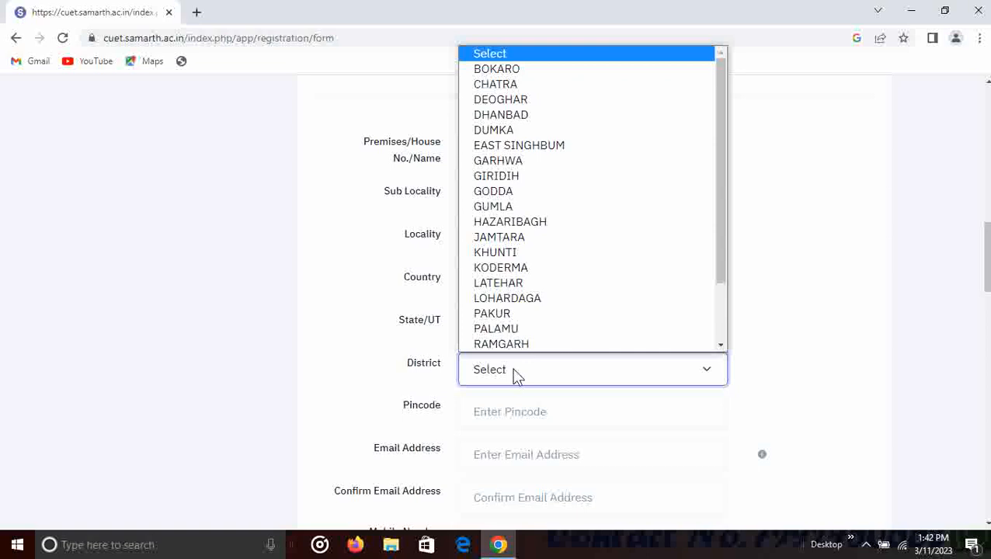
key(b)
click(515, 70)
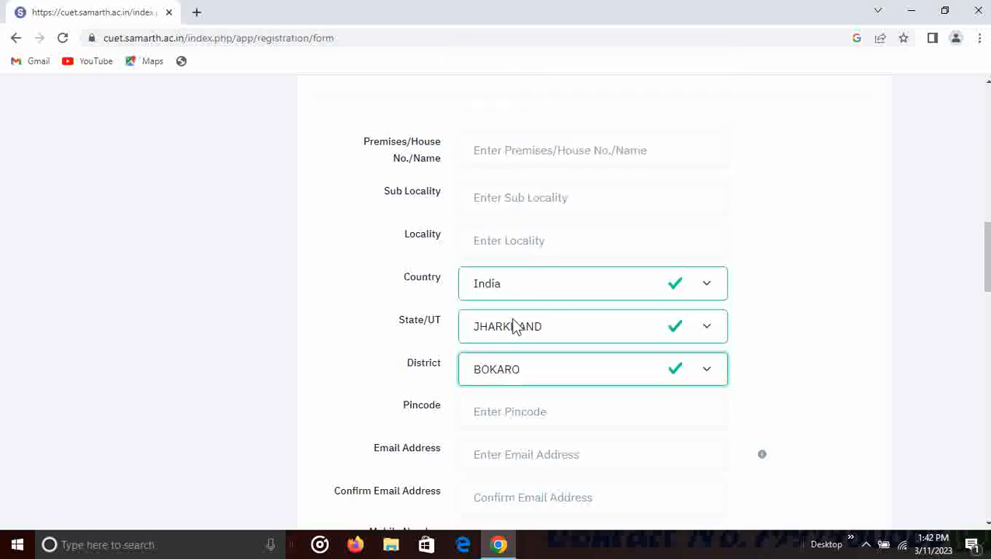
- Fill the pincode and email fields, then scroll down to the Permanent Address section
scroll(503, 359, down, 1)
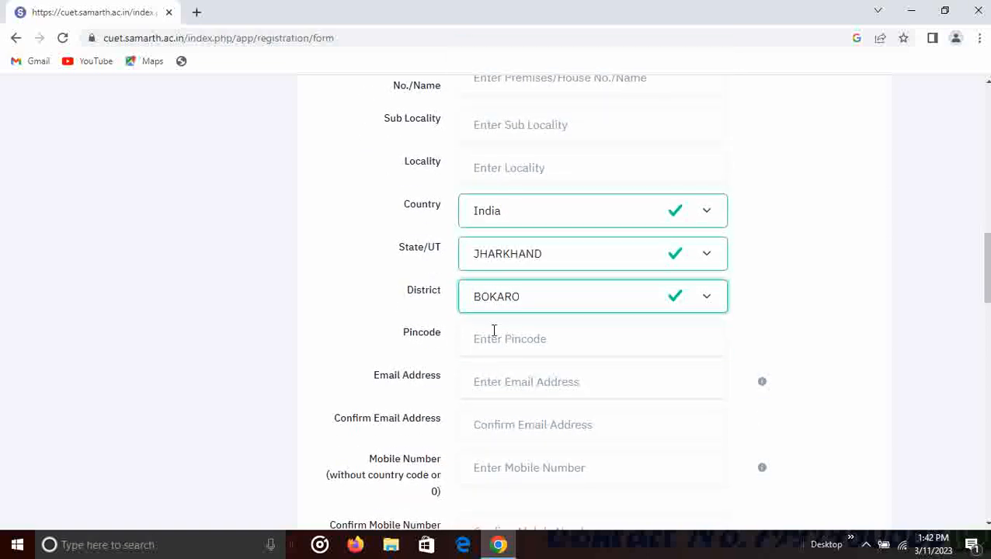
click(504, 336)
scroll(504, 336, down, 1)
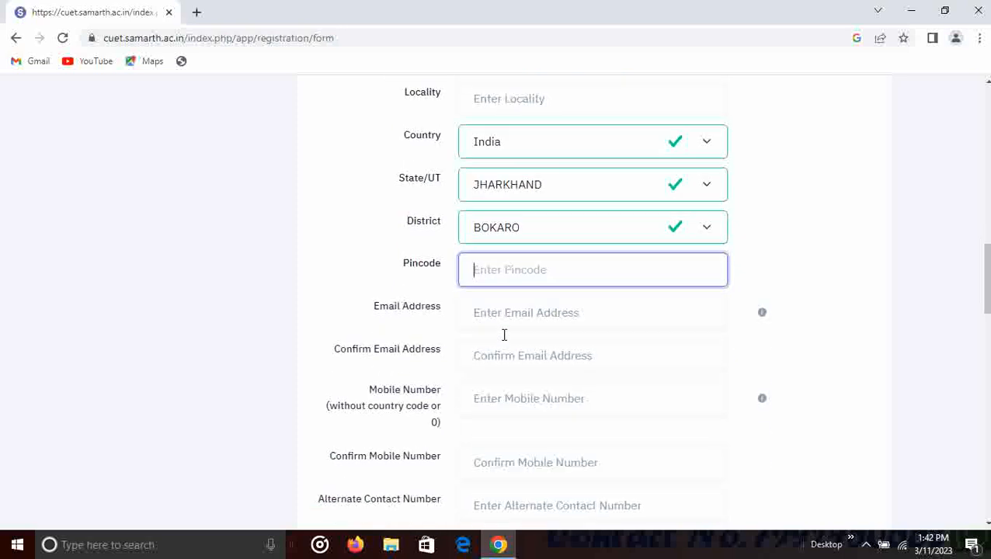
click(518, 314)
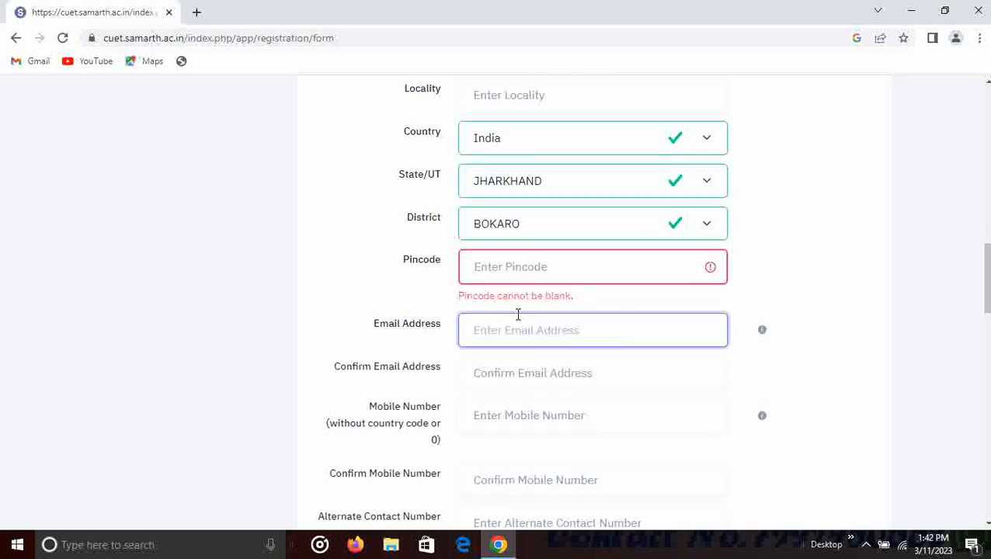
scroll(518, 314, down, 1)
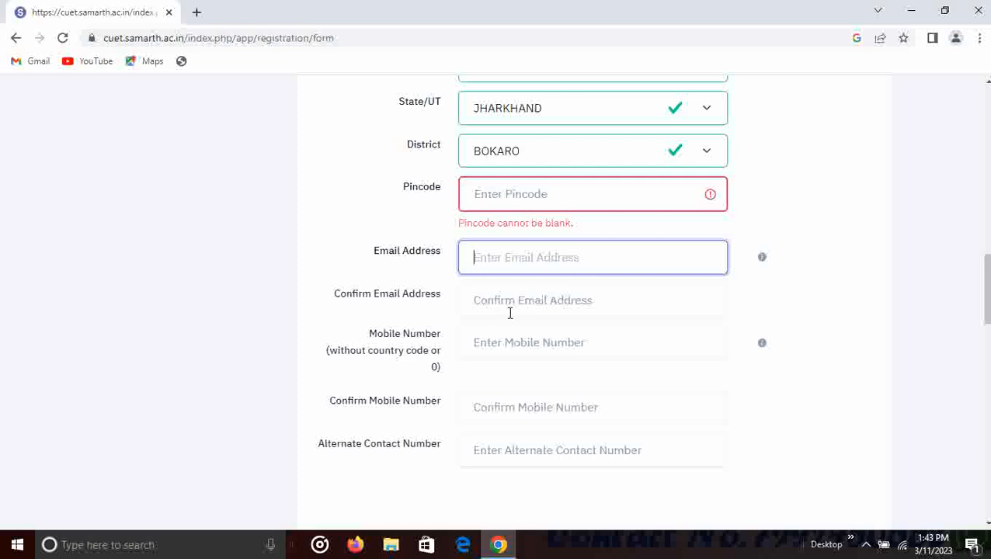
scroll(564, 345, down, 1)
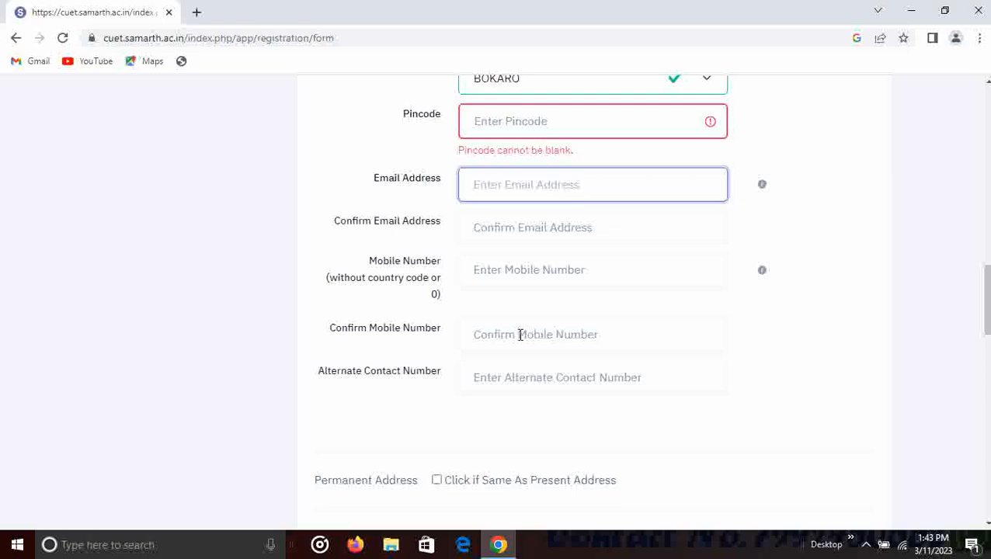
scroll(501, 342, down, 1)
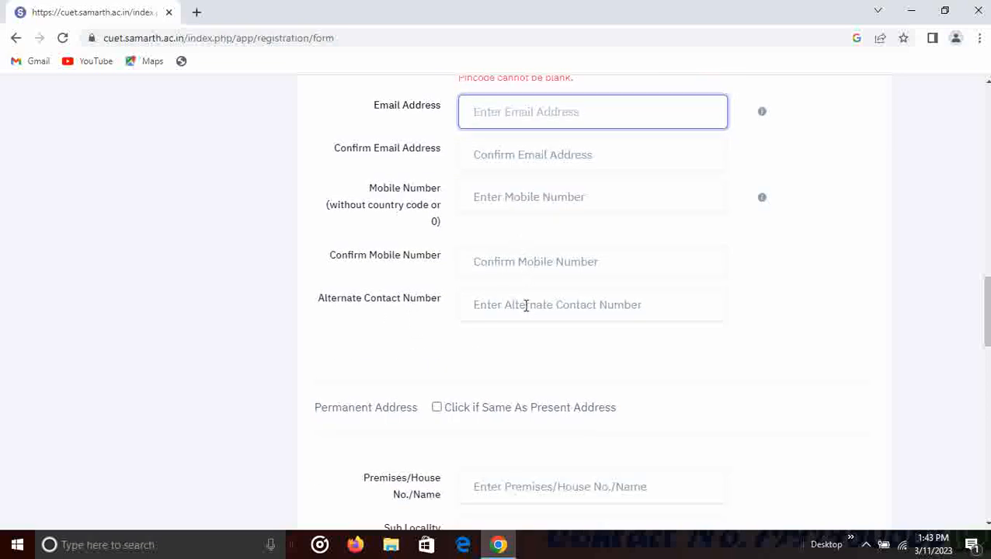
scroll(526, 305, down, 1)
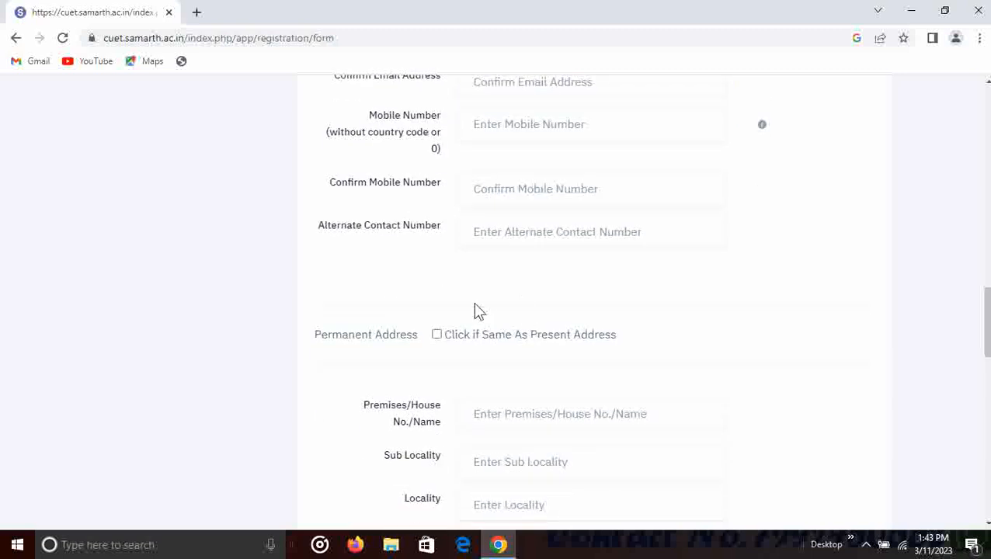
scroll(466, 247, up, 4)
scroll(464, 250, down, 5)
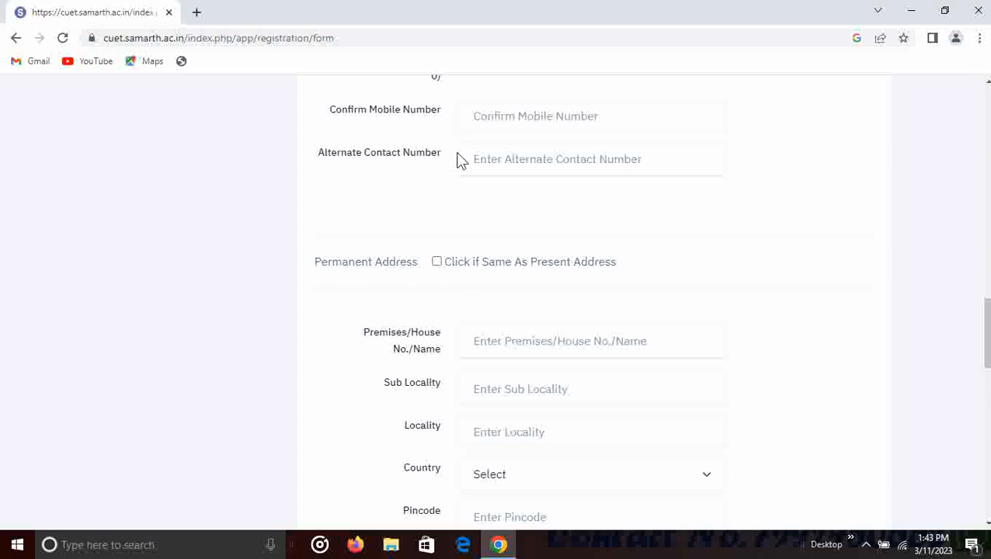
- Make the permanent address the same as the present address
click(436, 263)
scroll(466, 233, down, 2)
scroll(533, 265, down, 2)
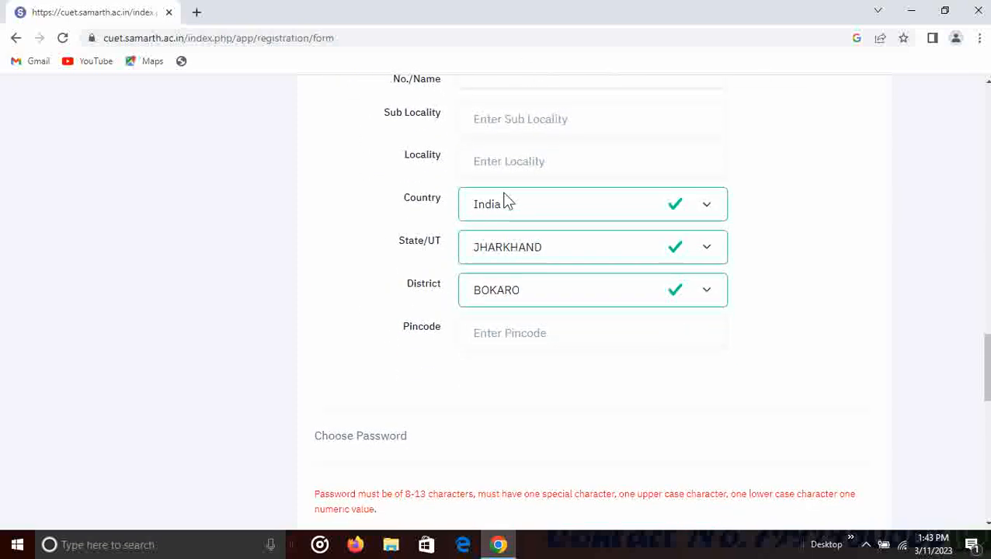
scroll(511, 296, down, 3)
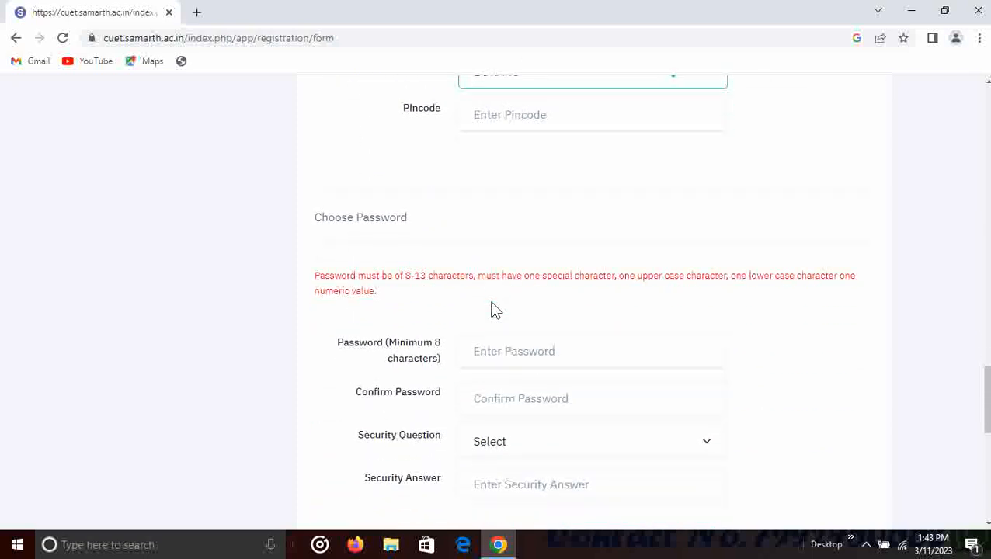
scroll(432, 310, down, 1)
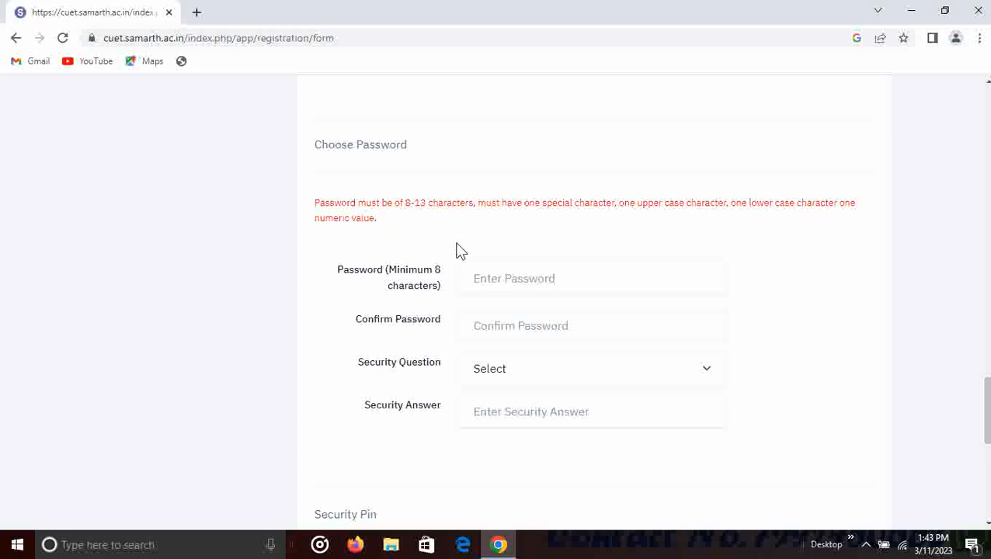
- Fill the password and confirm password, then pick the favourite book security question and answer
click(498, 277)
click(519, 333)
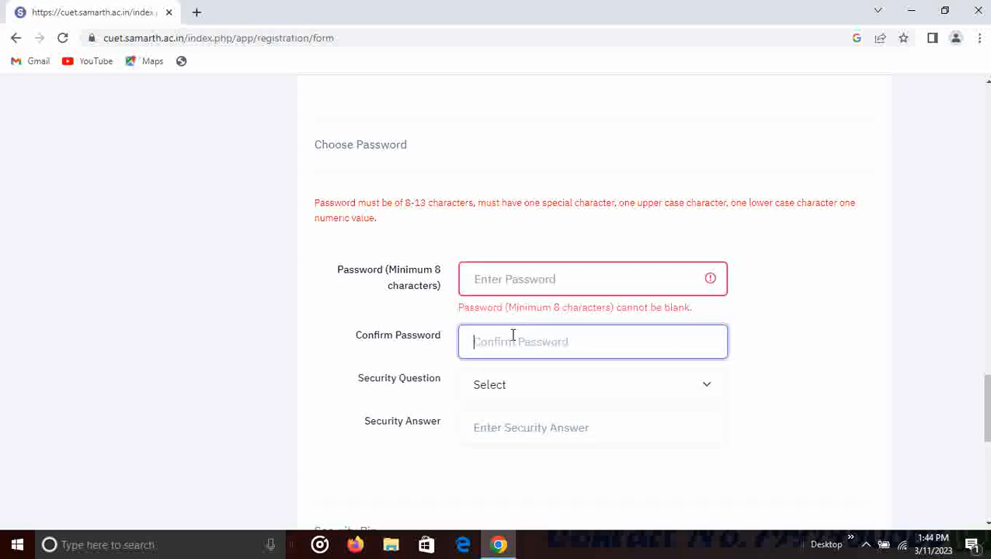
click(511, 384)
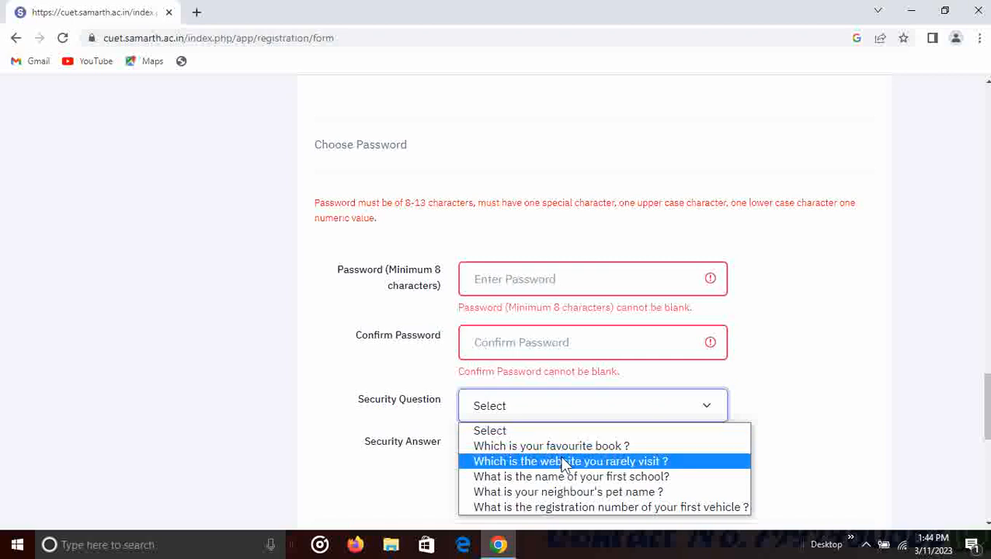
click(544, 446)
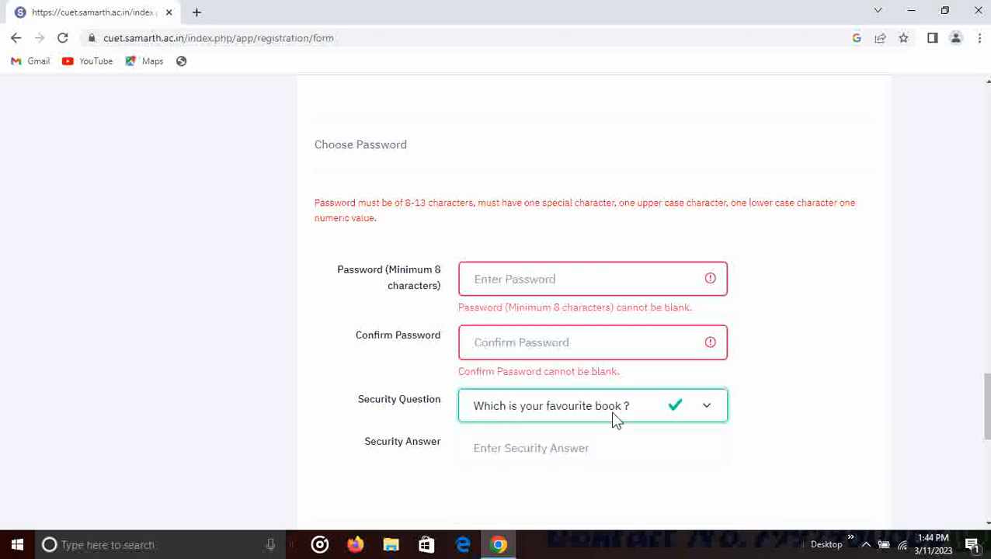
scroll(674, 418, down, 2)
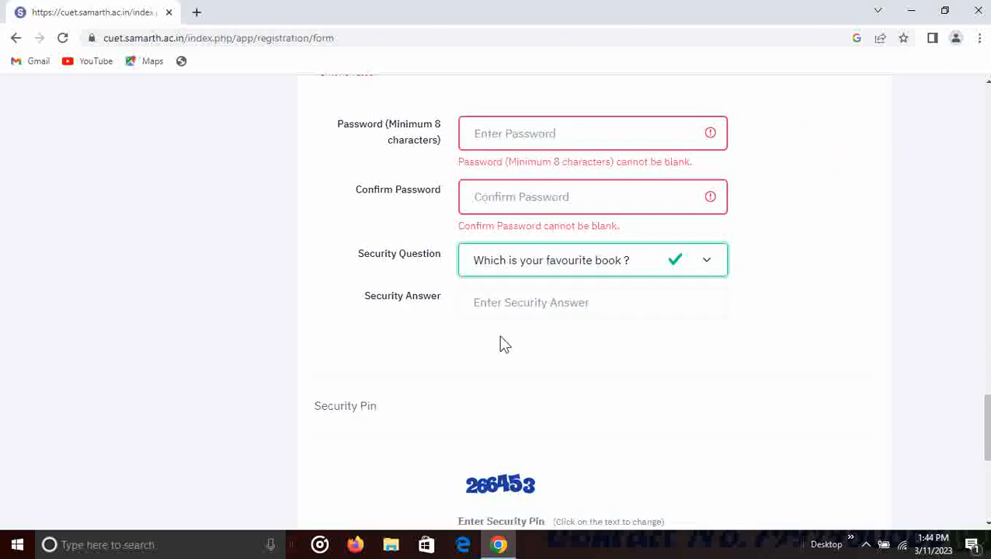
click(520, 314)
- Switch the security question to 'What is the name of your first school?'
scroll(520, 314, down, 1)
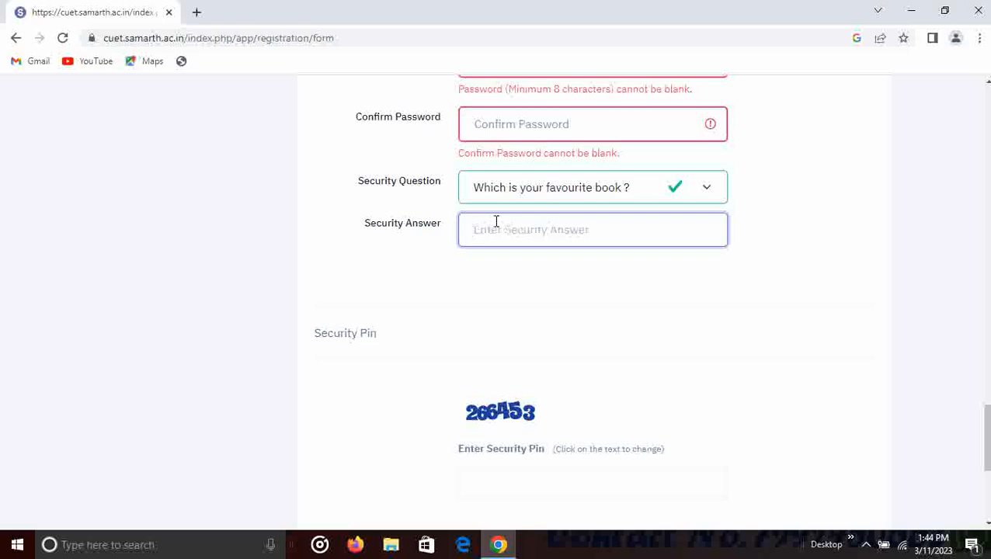
scroll(504, 406, down, 1)
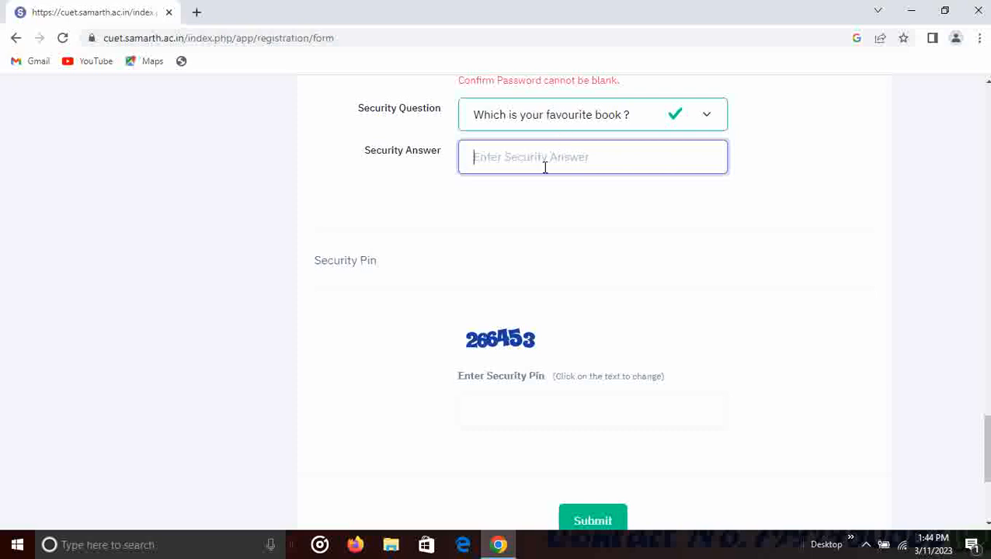
click(544, 116)
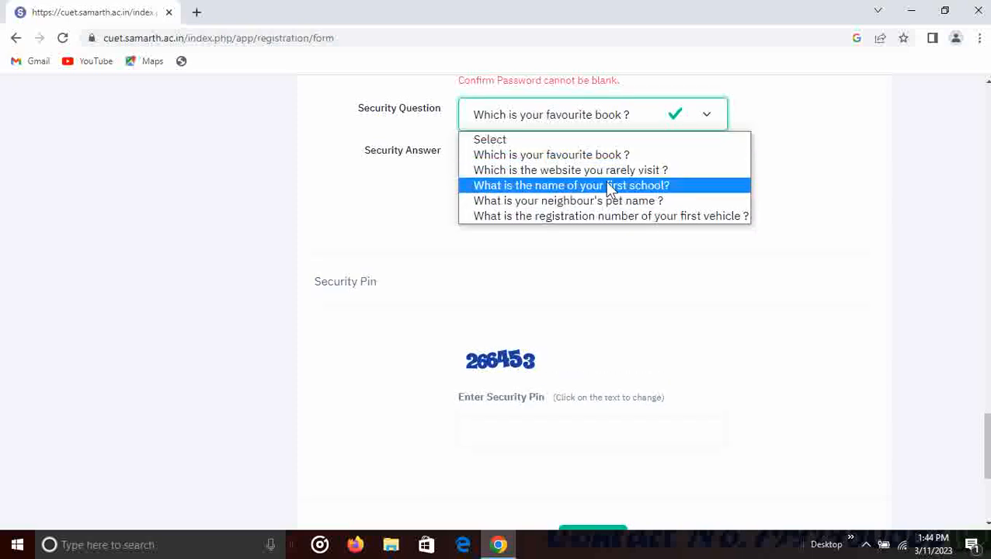
click(640, 186)
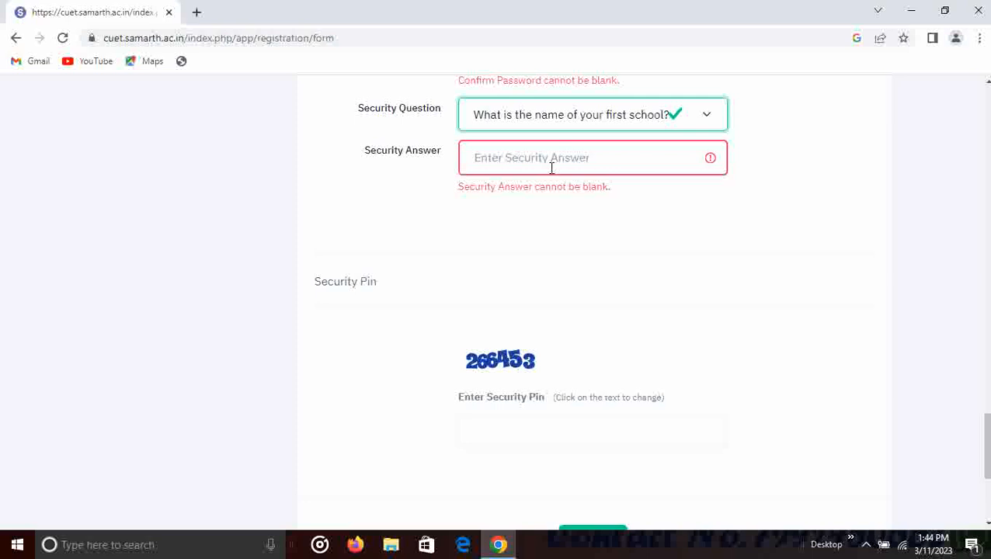
scroll(439, 350, down, 2)
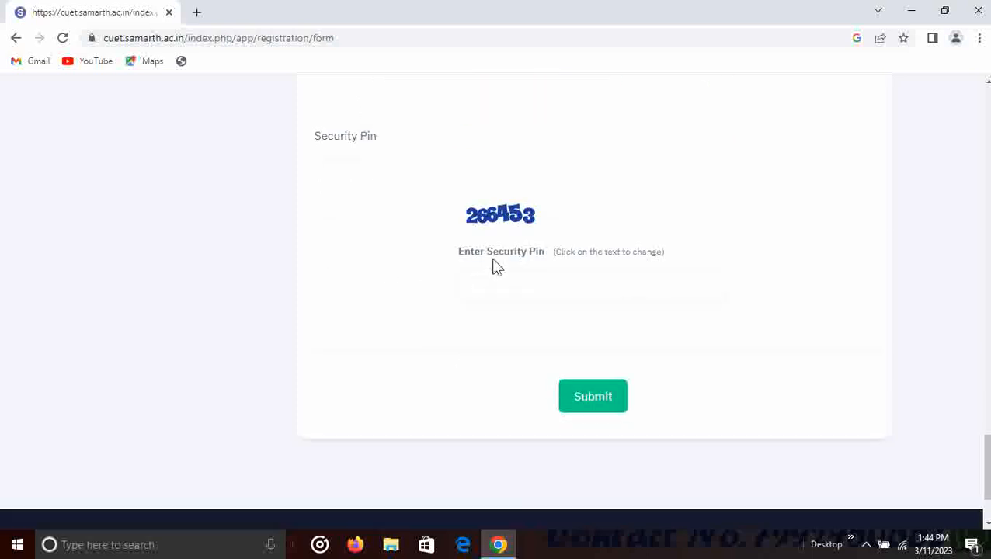
- Enter the security pin, submit the form, and scroll the Review Page to the Particulars checklist
click(504, 275)
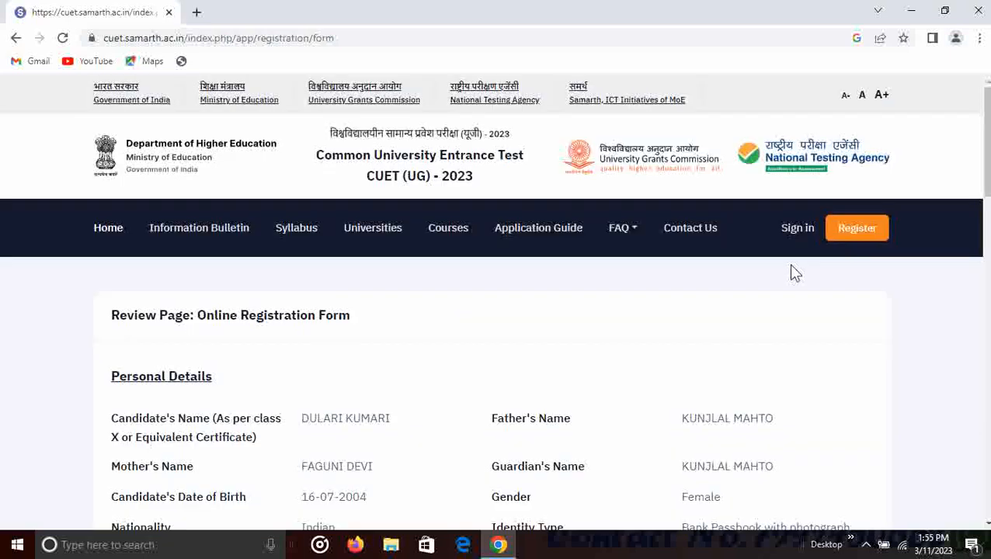
scroll(682, 309, down, 2)
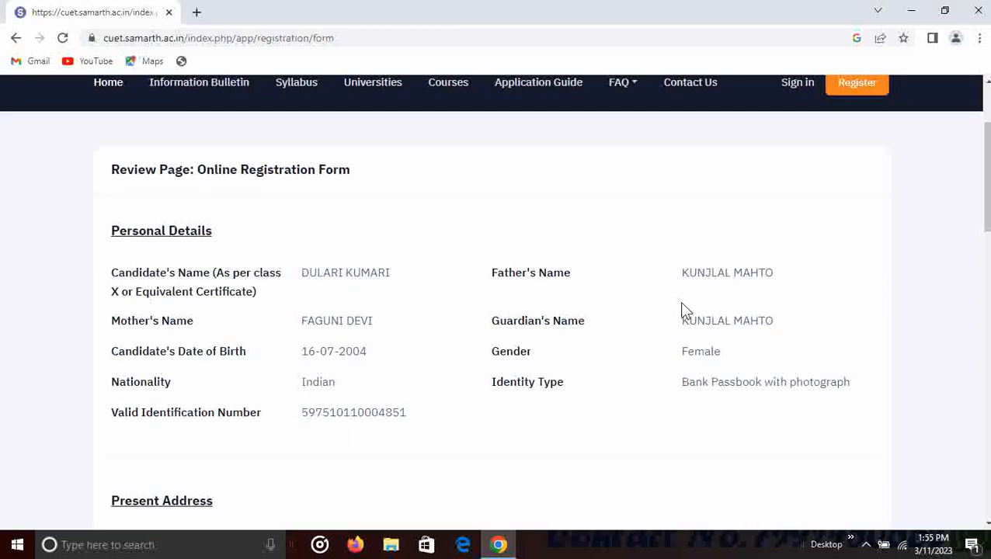
scroll(334, 247, down, 12)
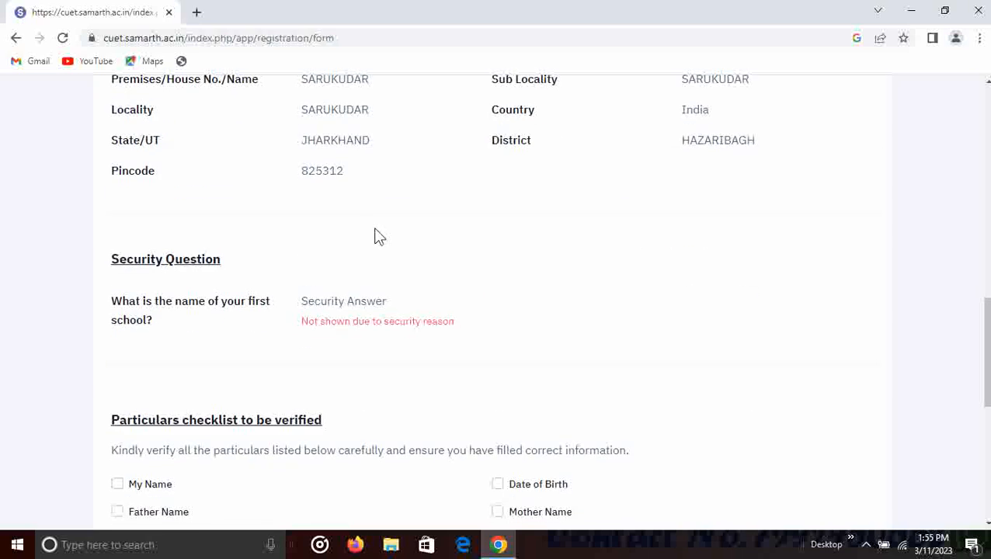
scroll(390, 234, down, 2)
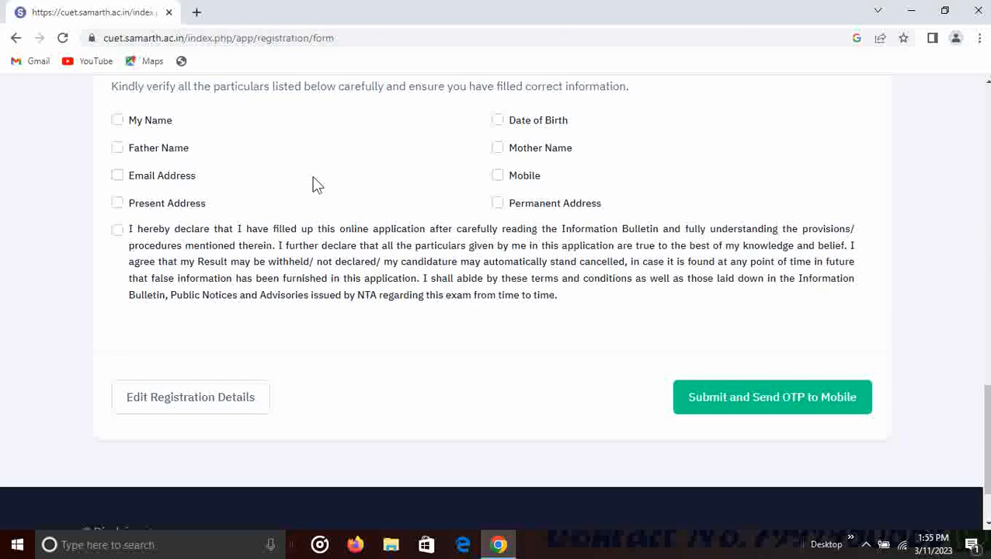
scroll(311, 181, up, 1)
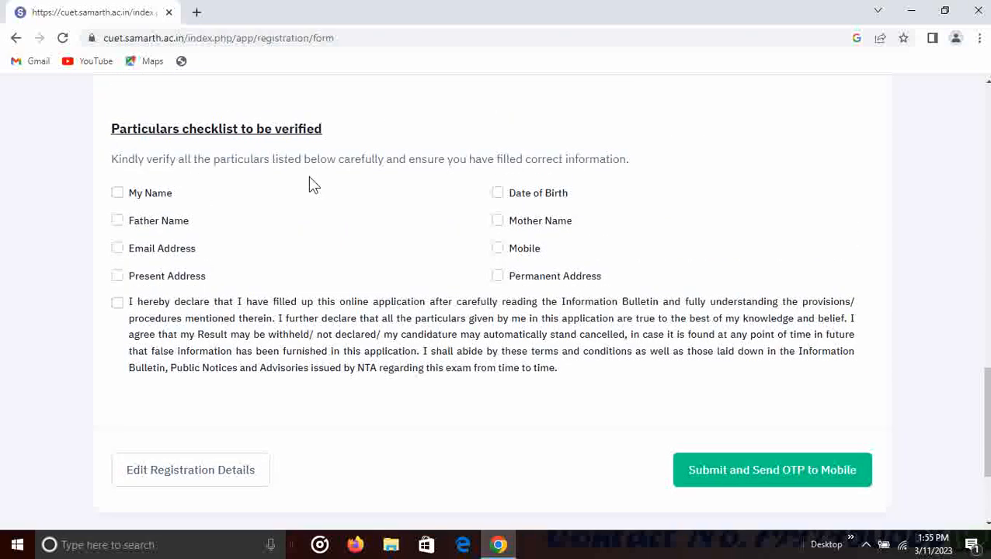
- Tick all eight particulars and the declaration, then submit to send the mobile OTP
click(117, 193)
click(119, 221)
click(117, 250)
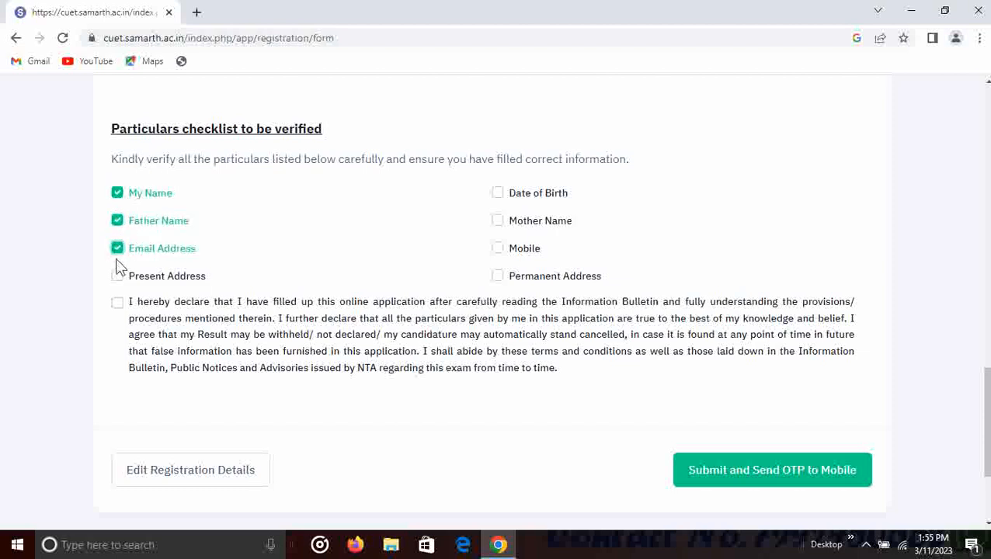
click(118, 278)
click(500, 195)
click(497, 223)
click(496, 248)
click(499, 280)
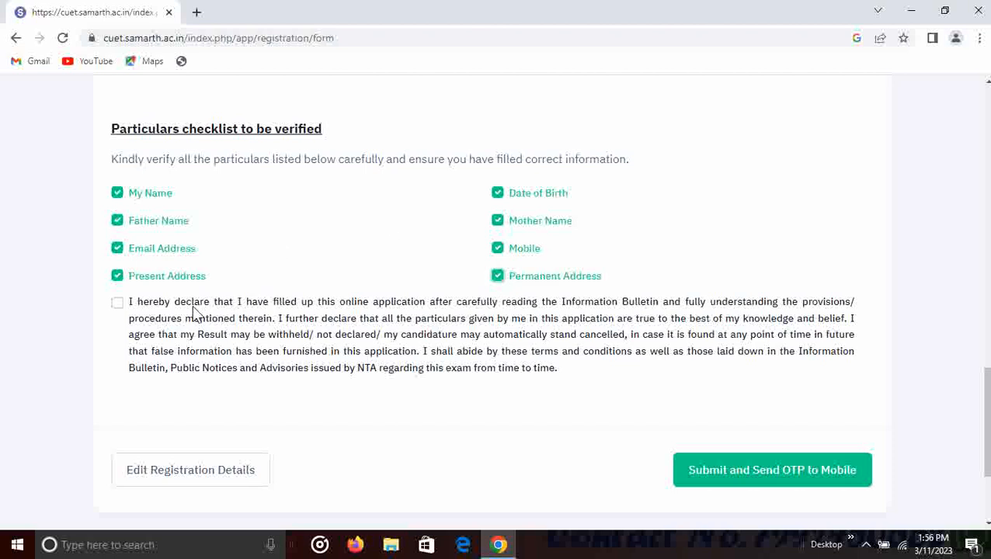
click(118, 303)
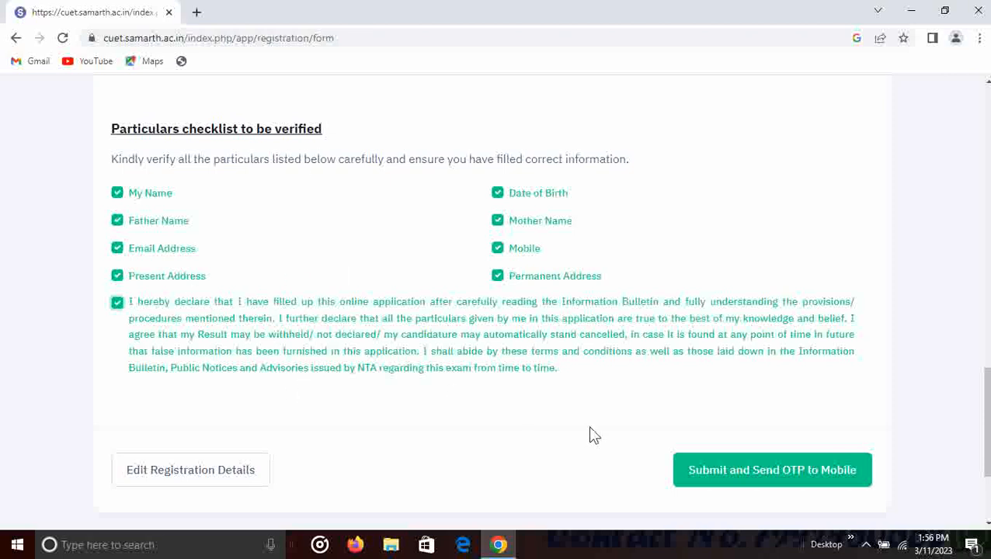
click(808, 479)
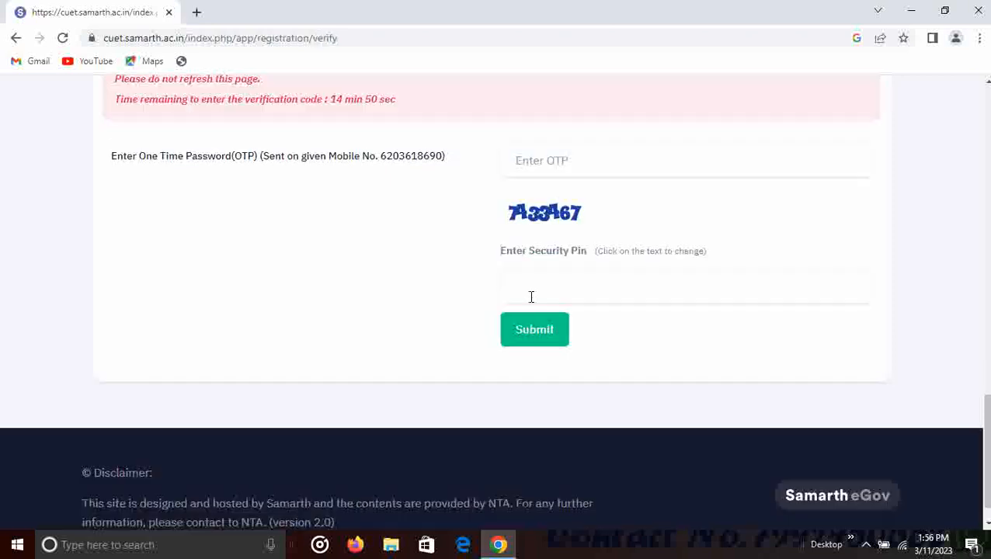
- Enter the mobile OTP and submit, then review the dashboard showing status NOT SUBMITTED
click(554, 159)
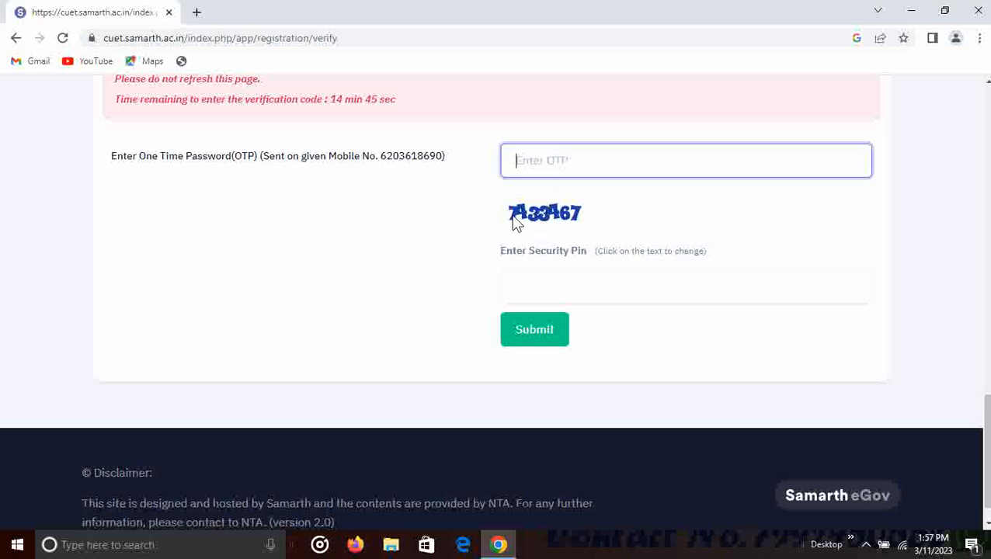
click(528, 331)
scroll(545, 305, down, 2)
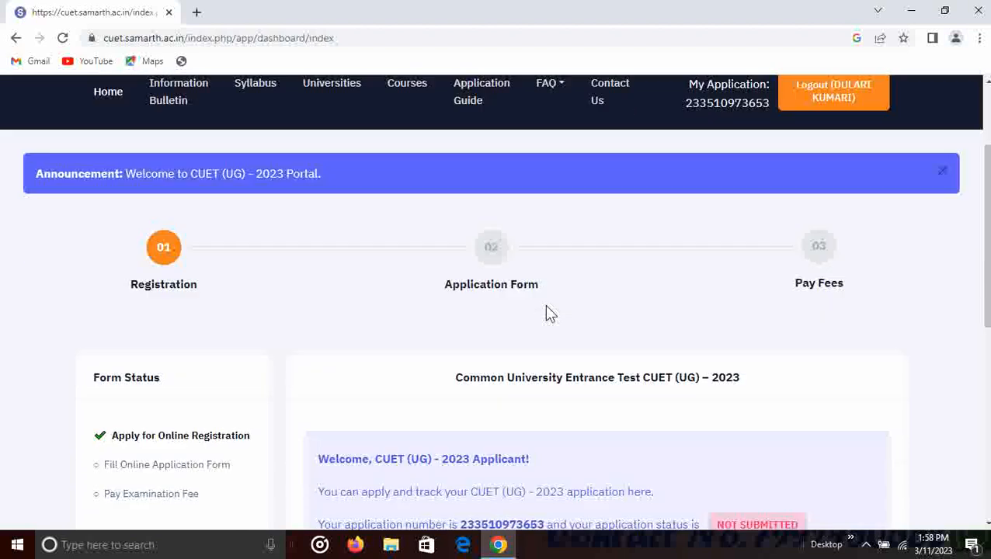
scroll(777, 264, up, 2)
scroll(635, 246, down, 2)
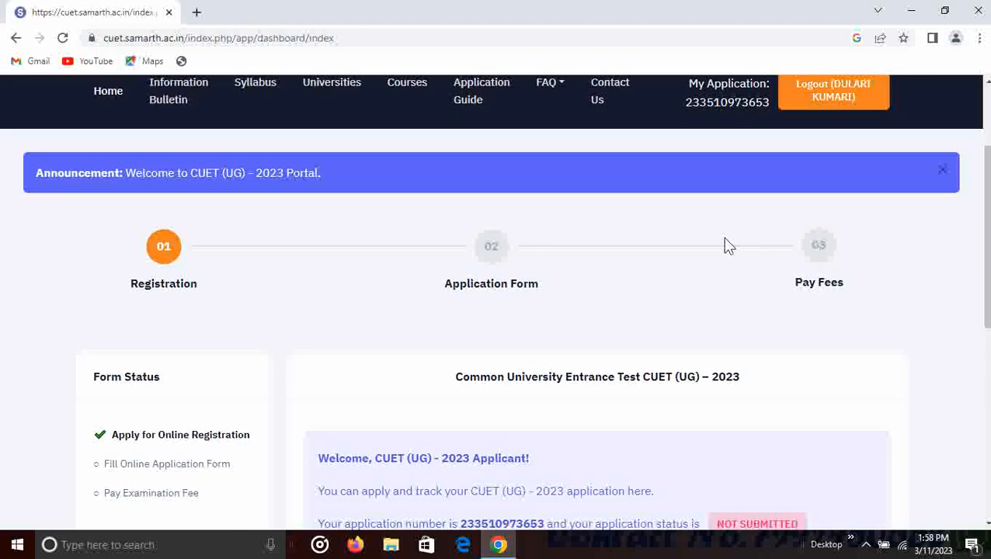
scroll(542, 280, down, 3)
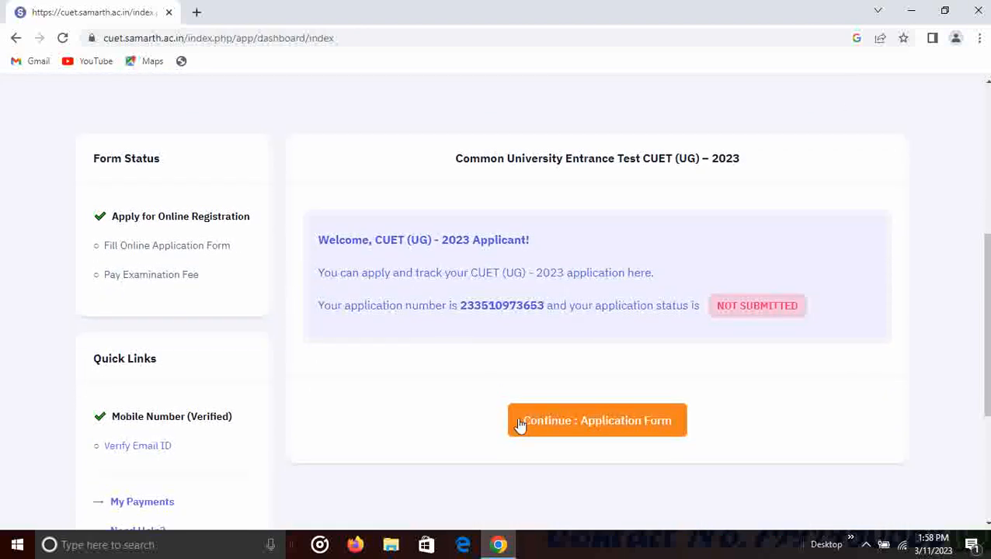
- Continue to the application form and set Category OBC-NCL and PwBD candidate No
click(634, 429)
scroll(575, 277, down, 1)
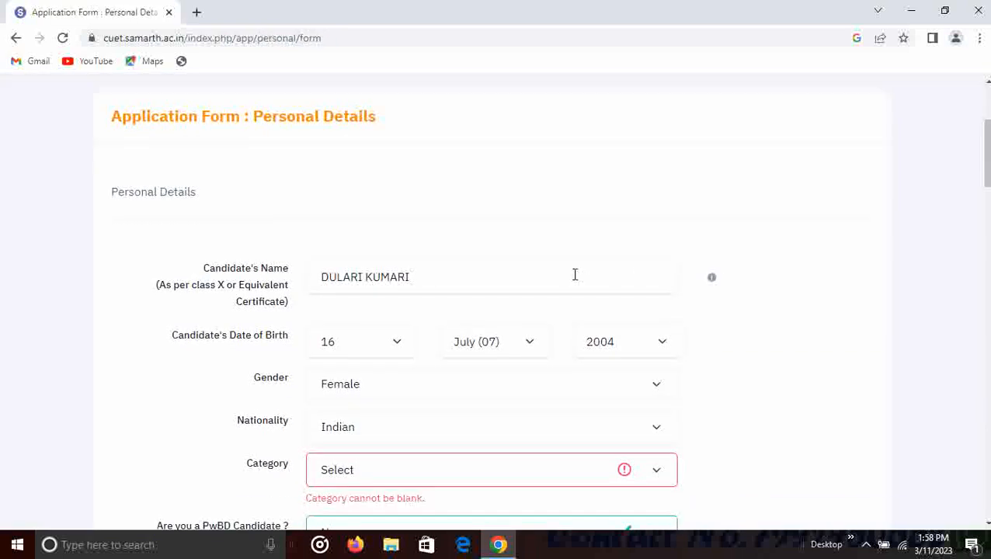
scroll(533, 274, down, 3)
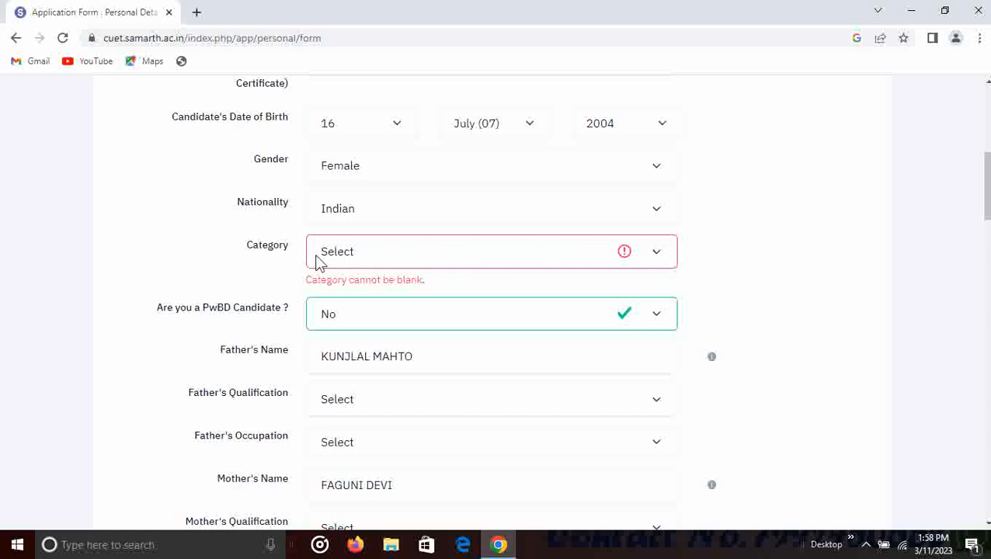
click(357, 254)
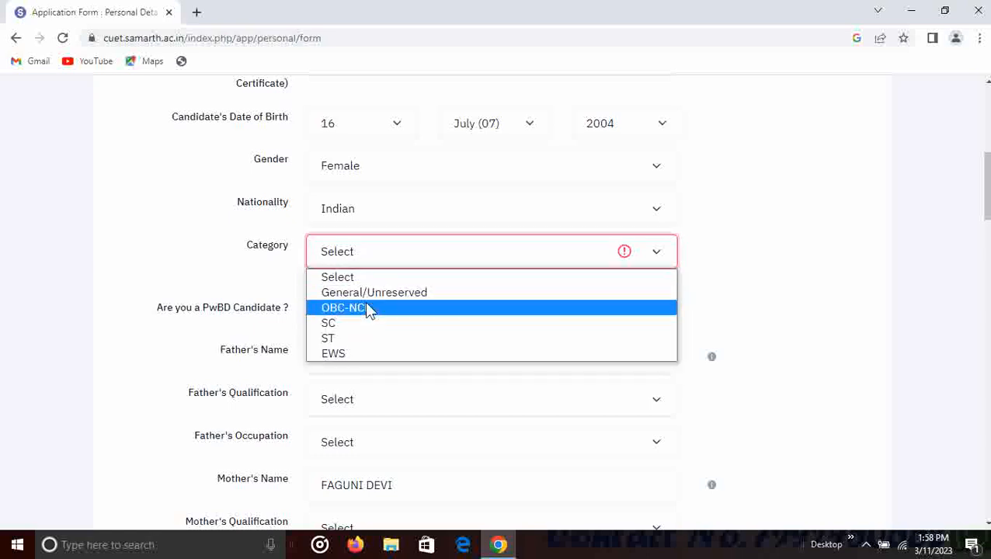
click(404, 310)
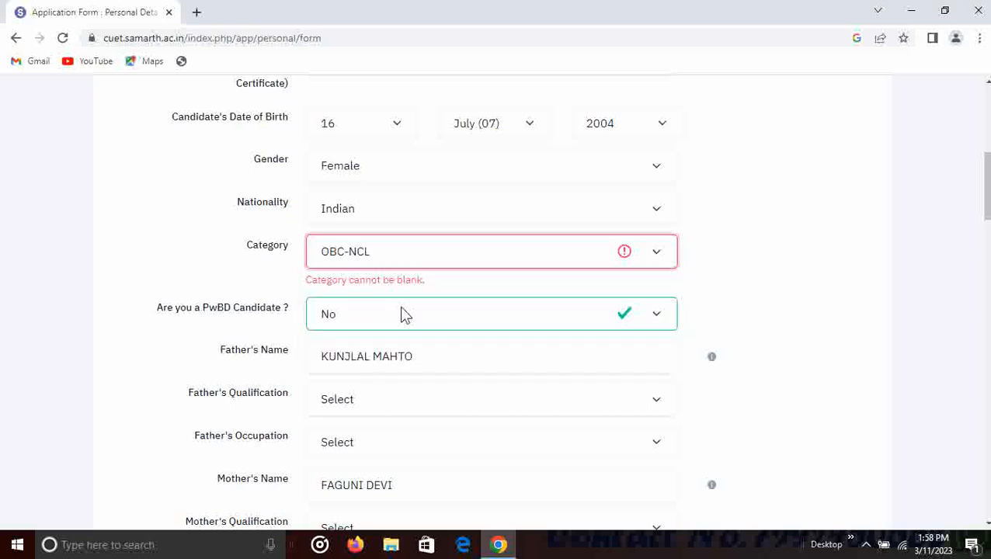
scroll(401, 315, down, 1)
click(395, 228)
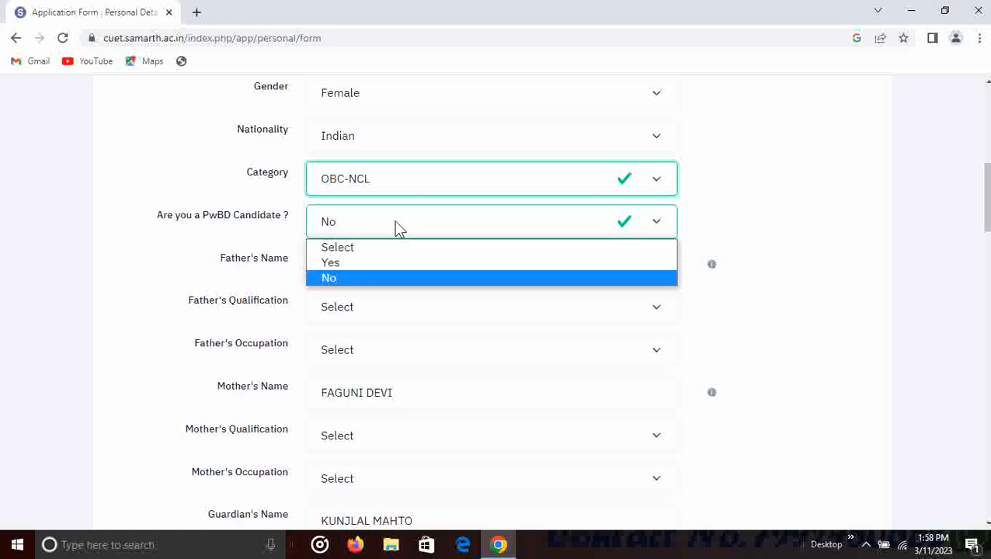
click(383, 278)
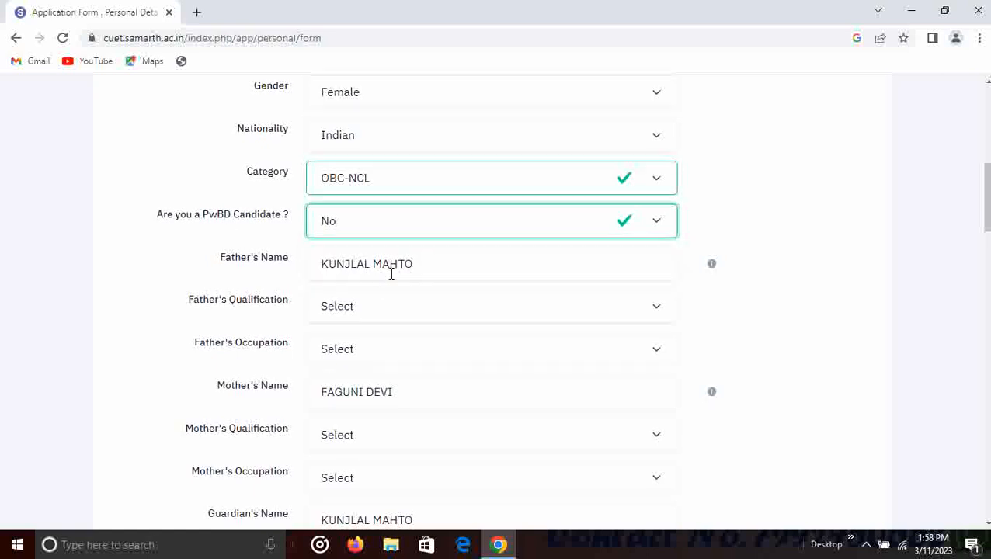
- Set father's qualification to Matriculate and father's occupation to Self Employment
scroll(392, 273, down, 1)
click(394, 240)
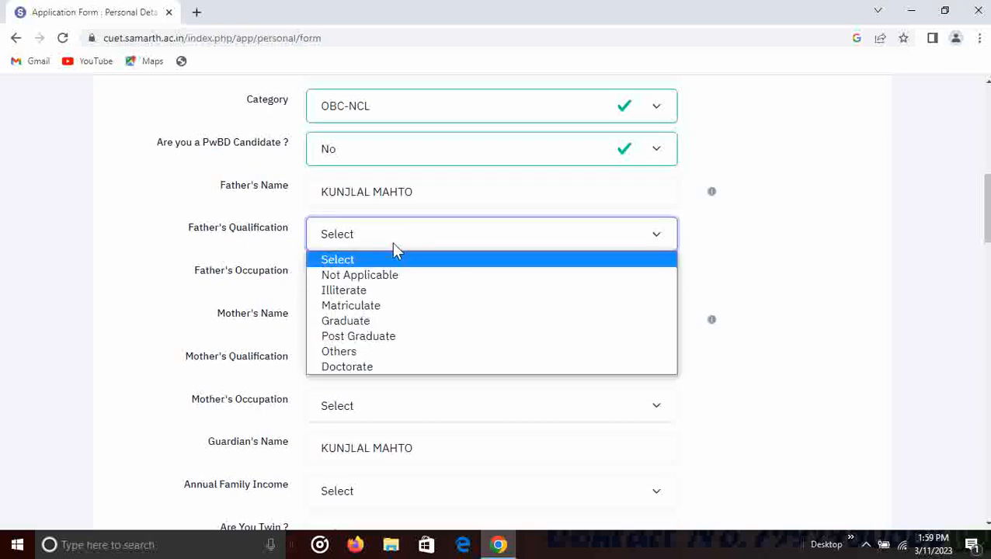
click(394, 305)
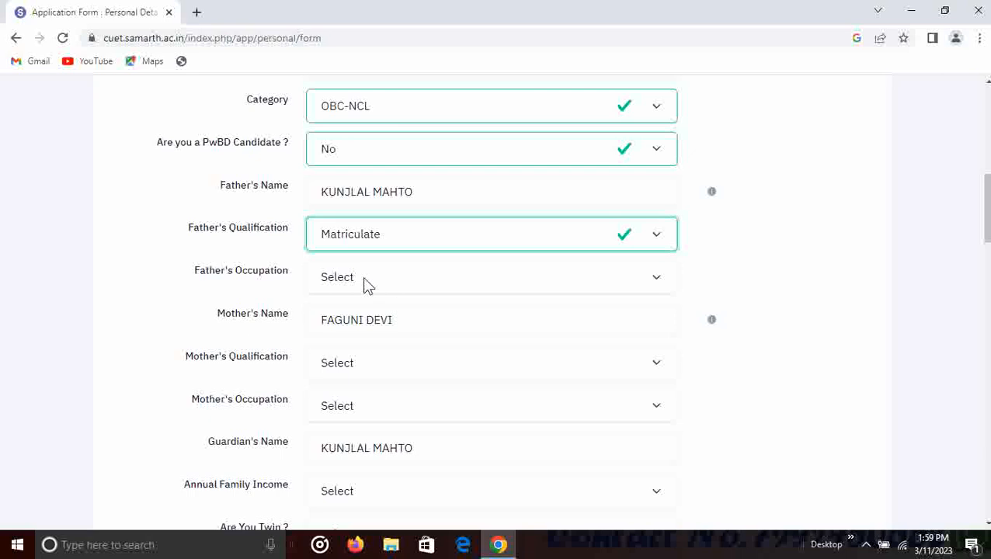
click(366, 284)
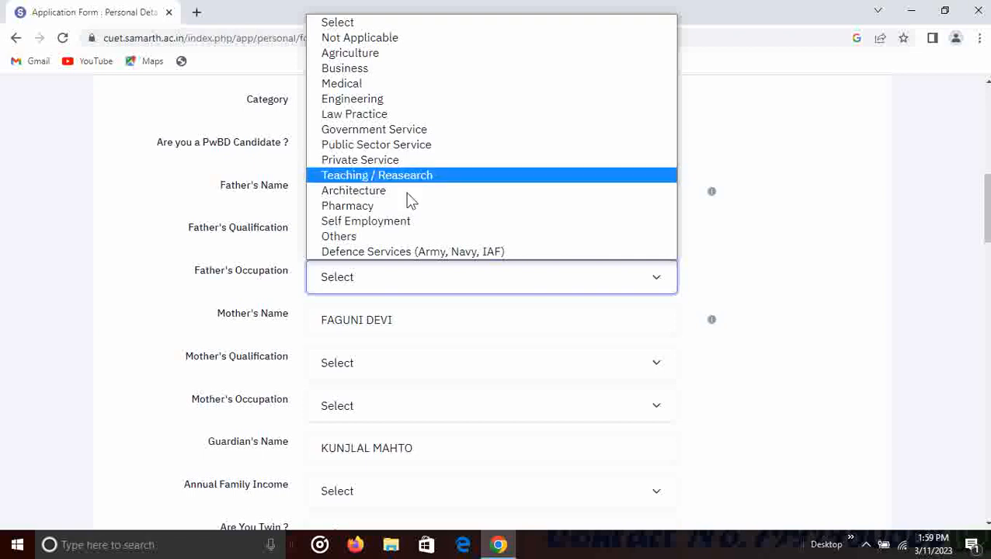
click(414, 223)
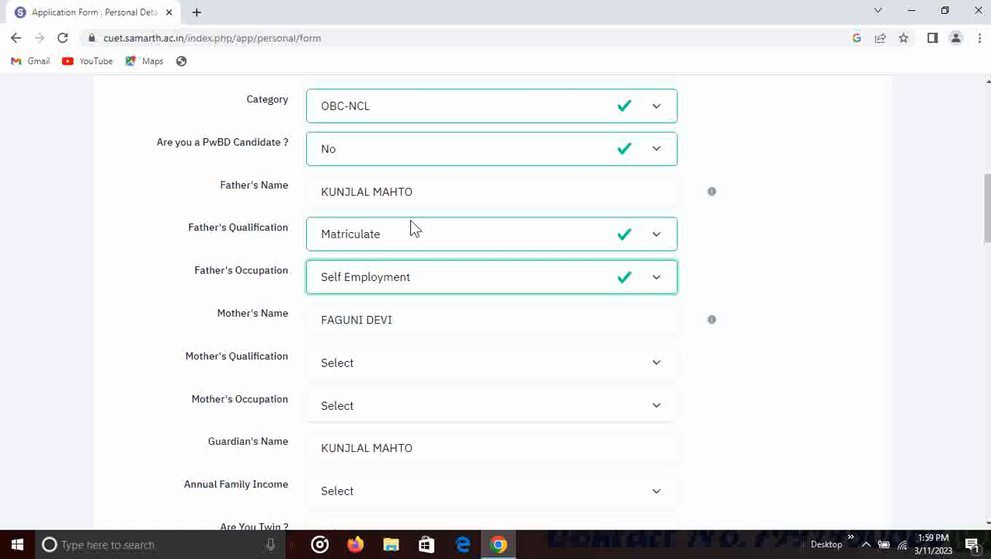
scroll(410, 229, down, 2)
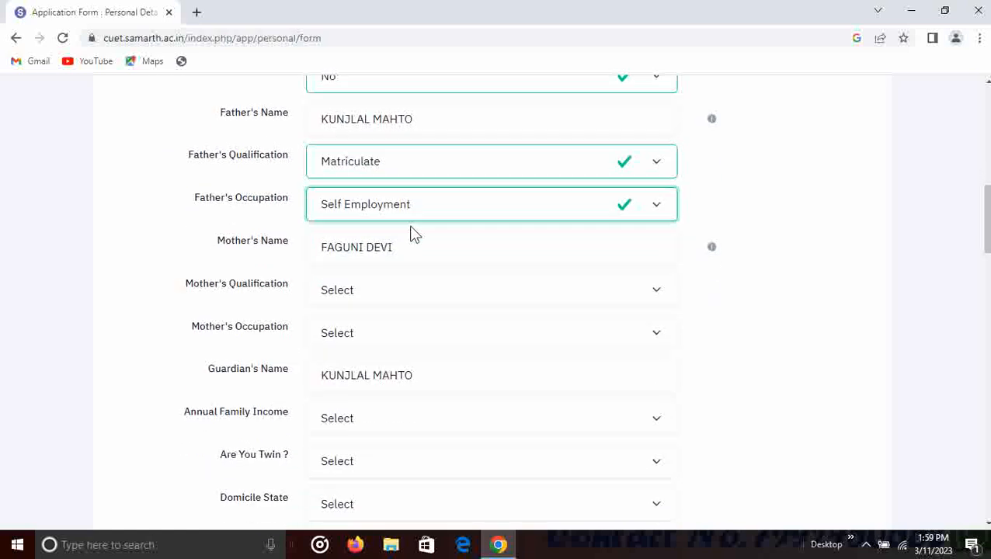
- Choose Illiterate, Self Employment, UPTO 100000 and twin No for the mother and family fields
click(365, 225)
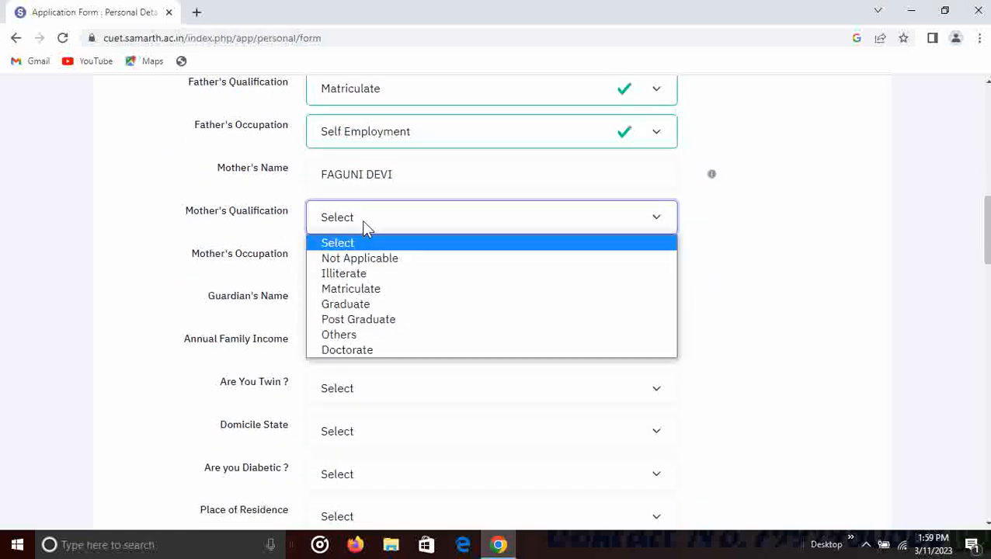
click(346, 273)
click(380, 264)
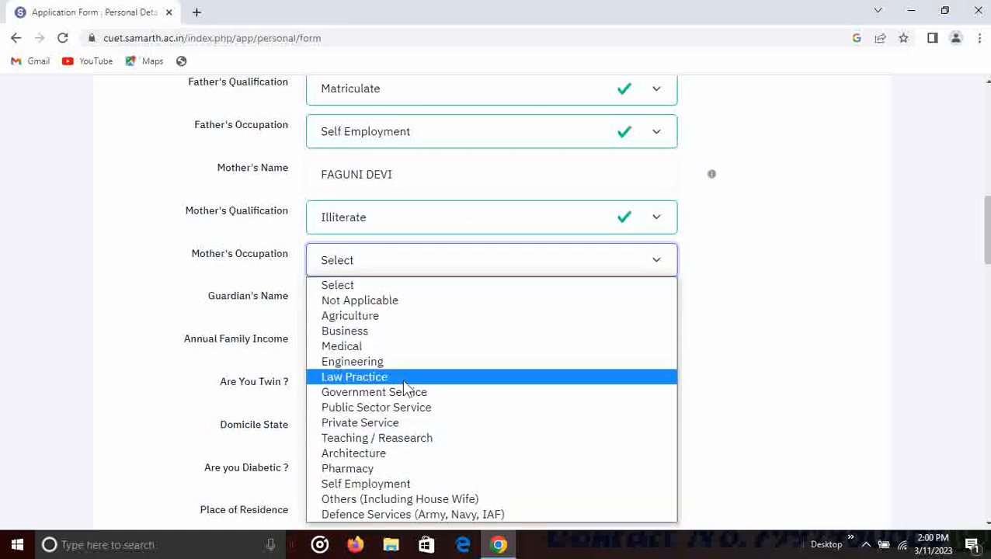
click(398, 485)
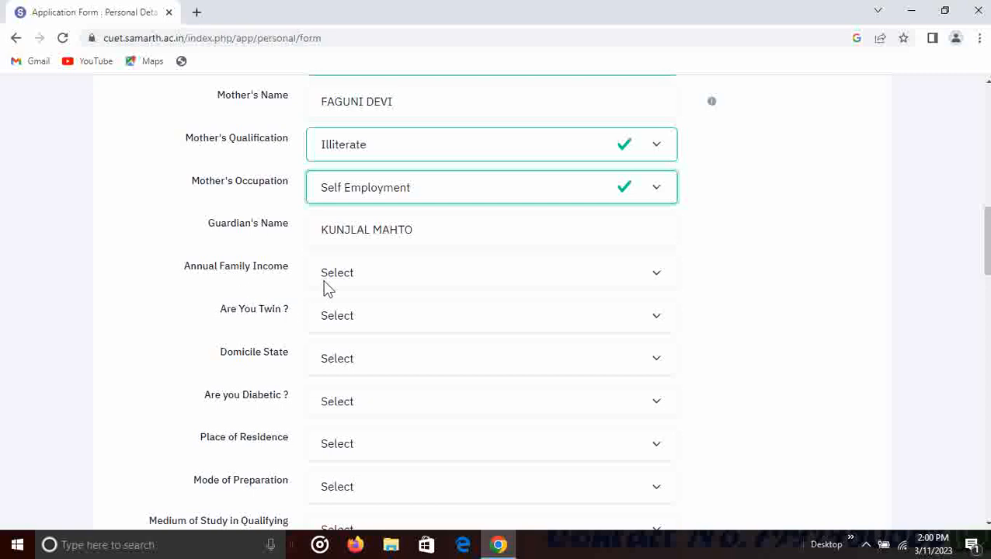
click(365, 280)
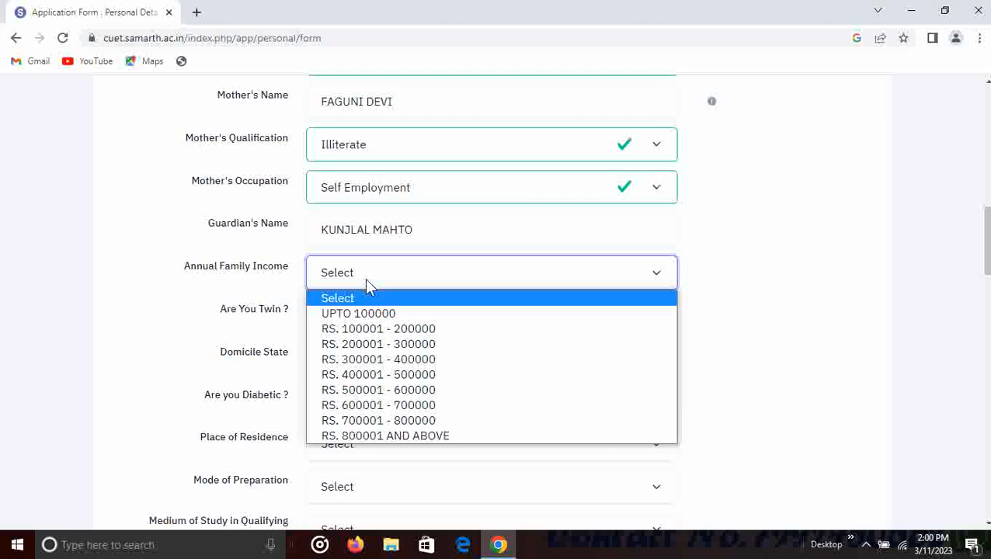
click(423, 311)
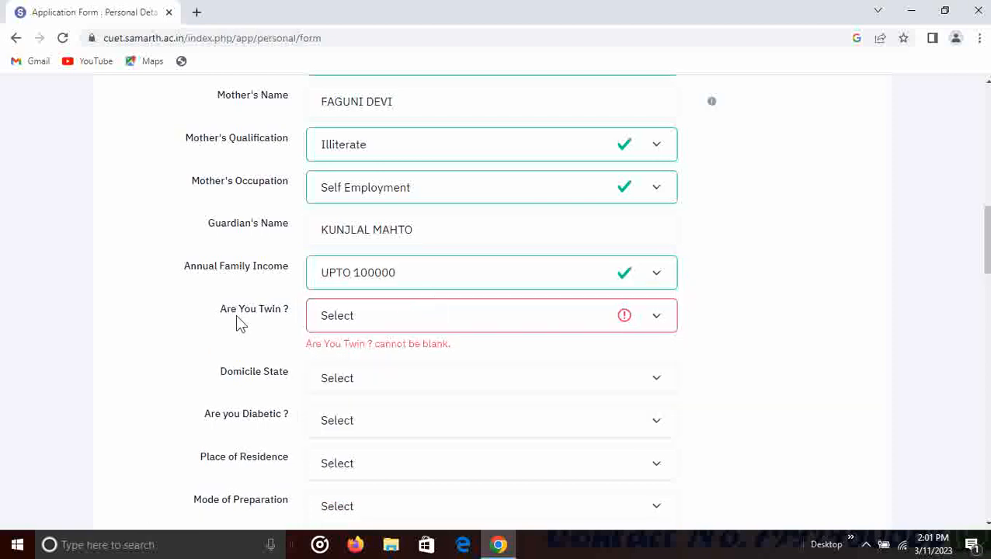
click(378, 321)
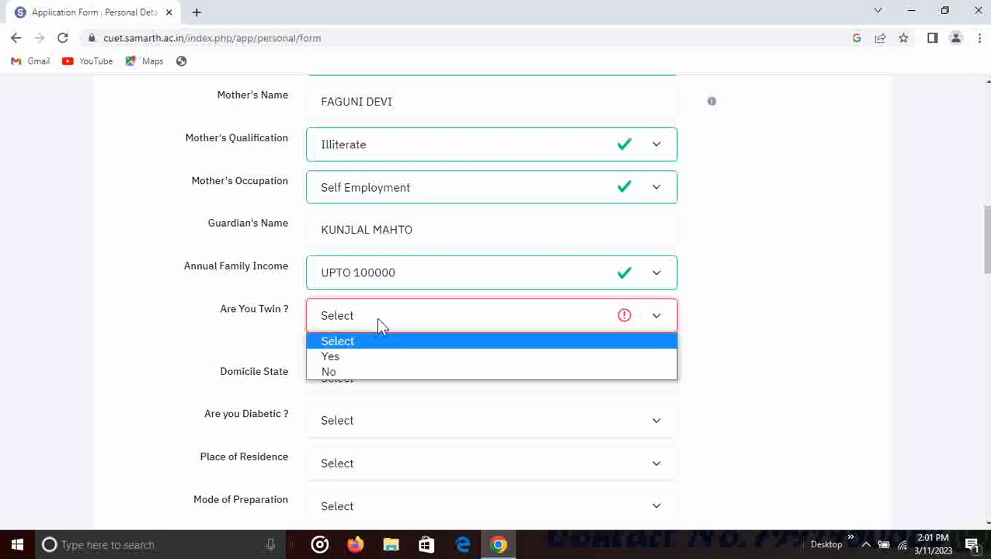
click(370, 371)
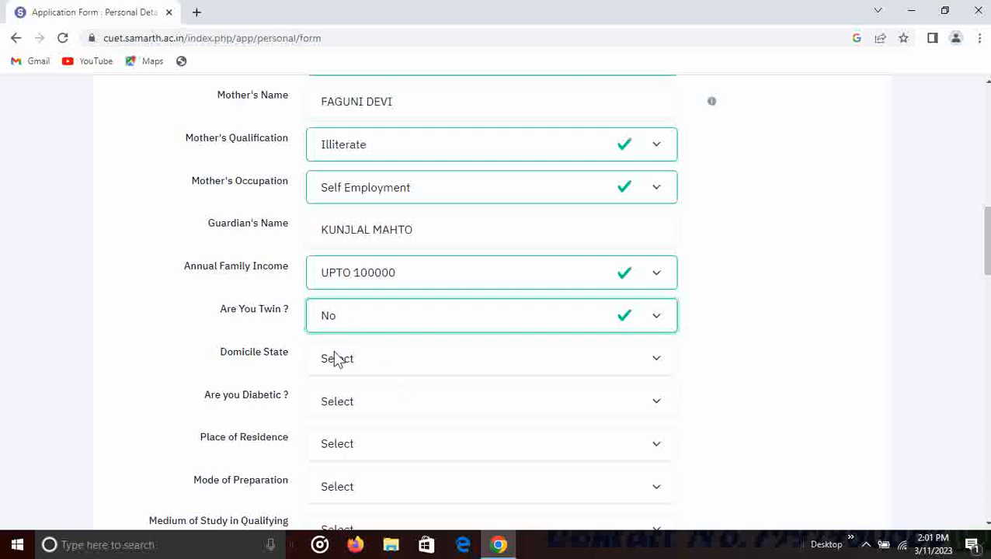
click(352, 358)
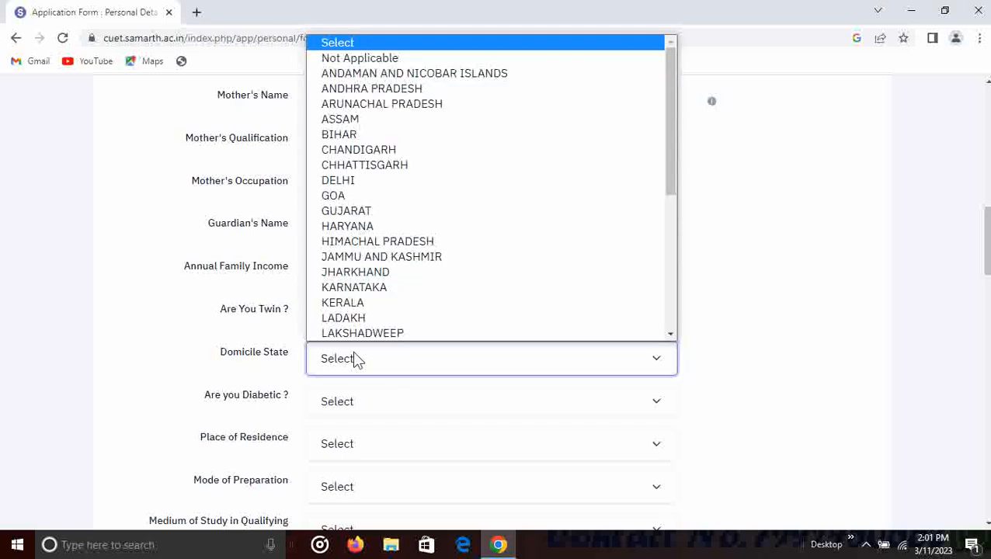
- Set domicile state JHARKHAND, diabetic No and place of residence Rural
click(359, 279)
scroll(360, 281, down, 3)
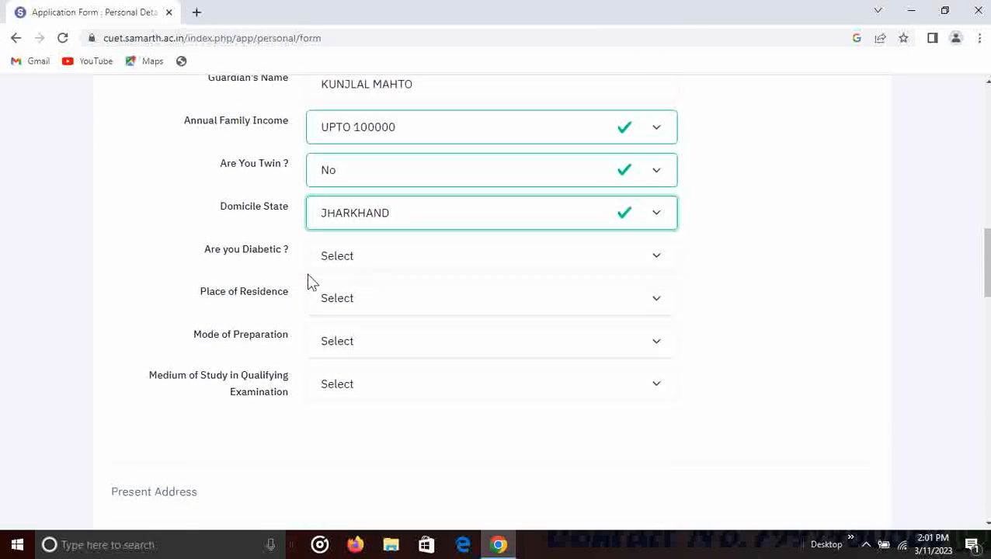
click(357, 261)
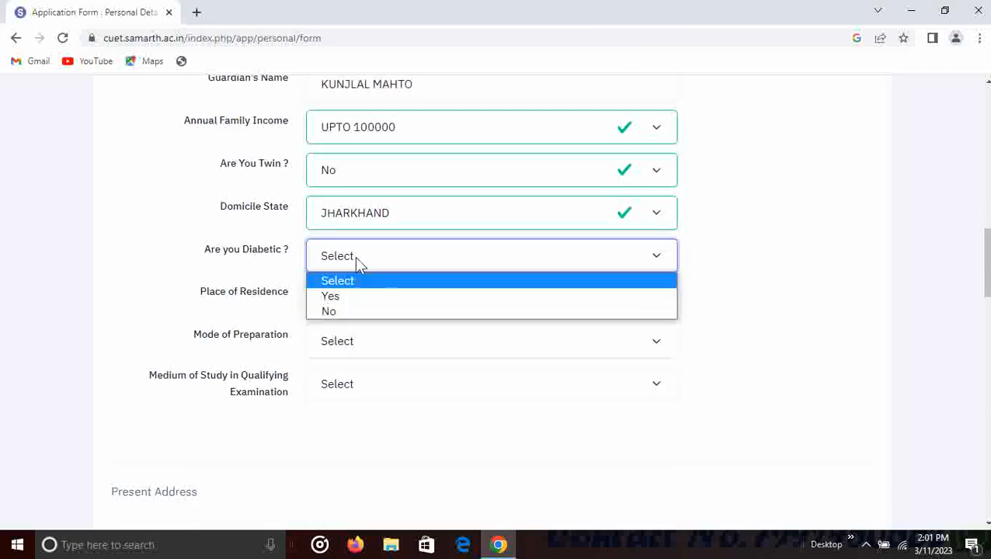
click(360, 313)
click(361, 303)
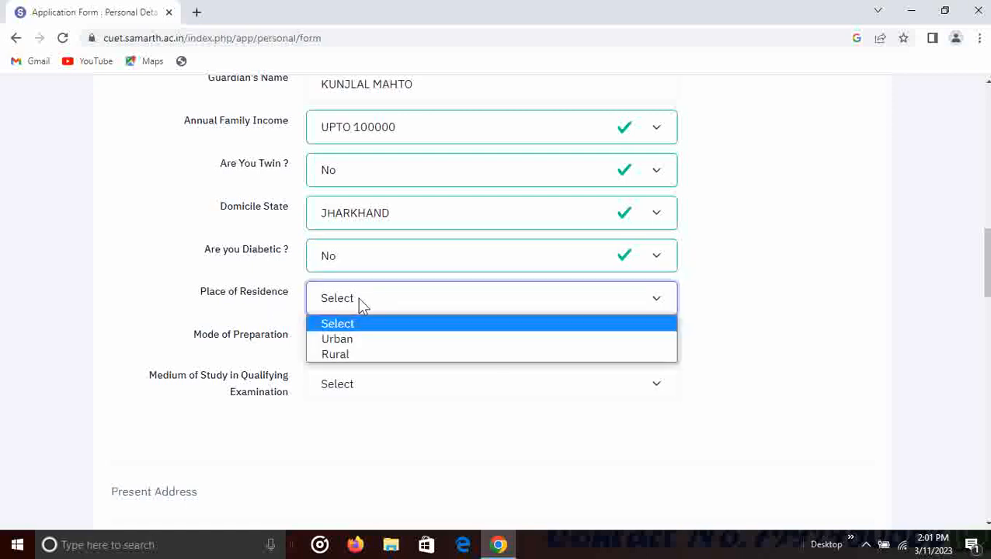
click(355, 355)
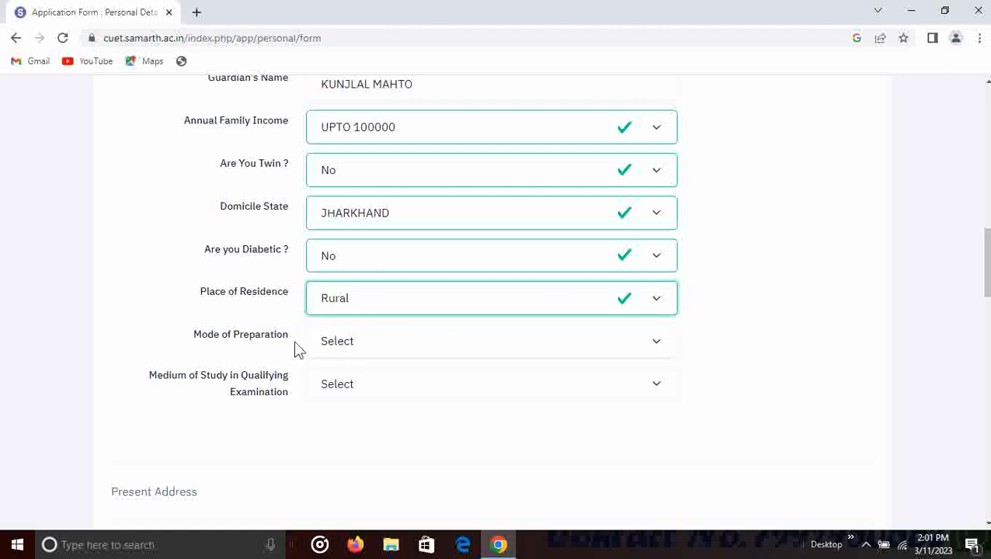
- Choose Self as the mode of preparation and Hindi as the medium of study
click(377, 345)
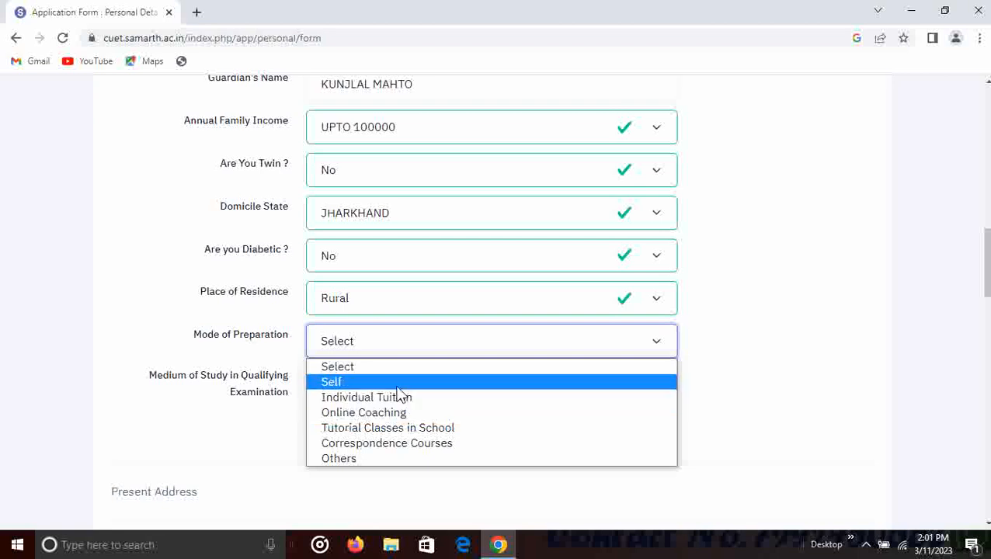
click(398, 383)
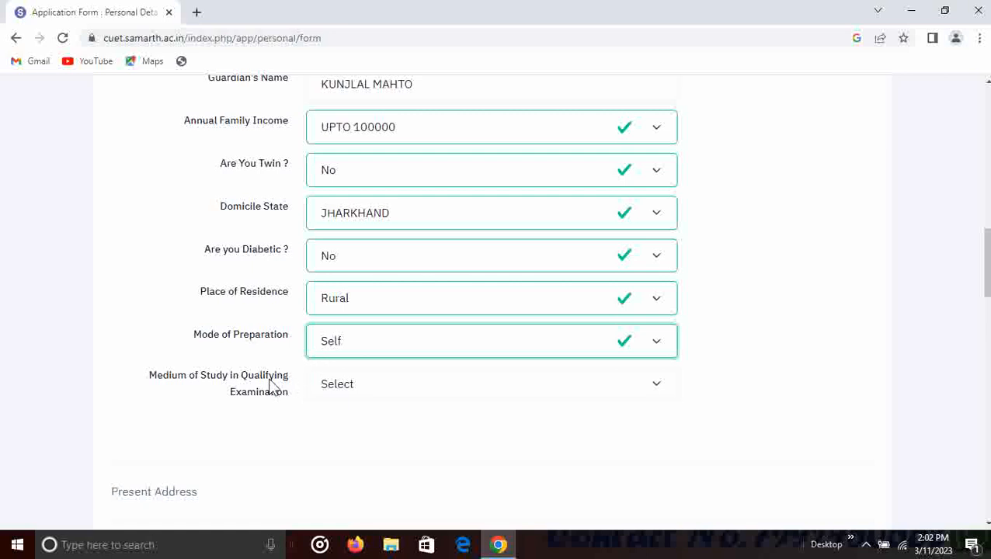
scroll(209, 365, down, 1)
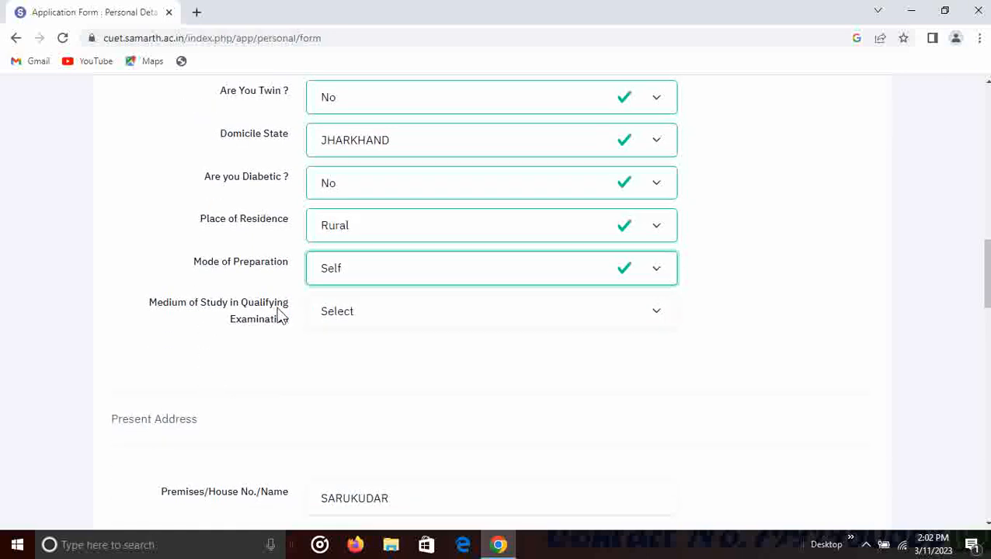
click(369, 316)
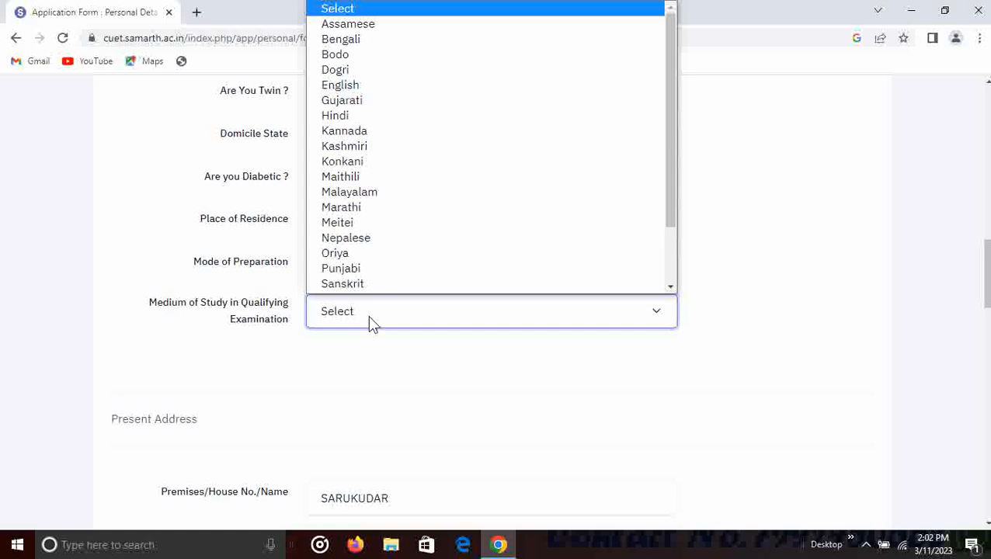
key(h)
key(Return)
scroll(413, 303, down, 8)
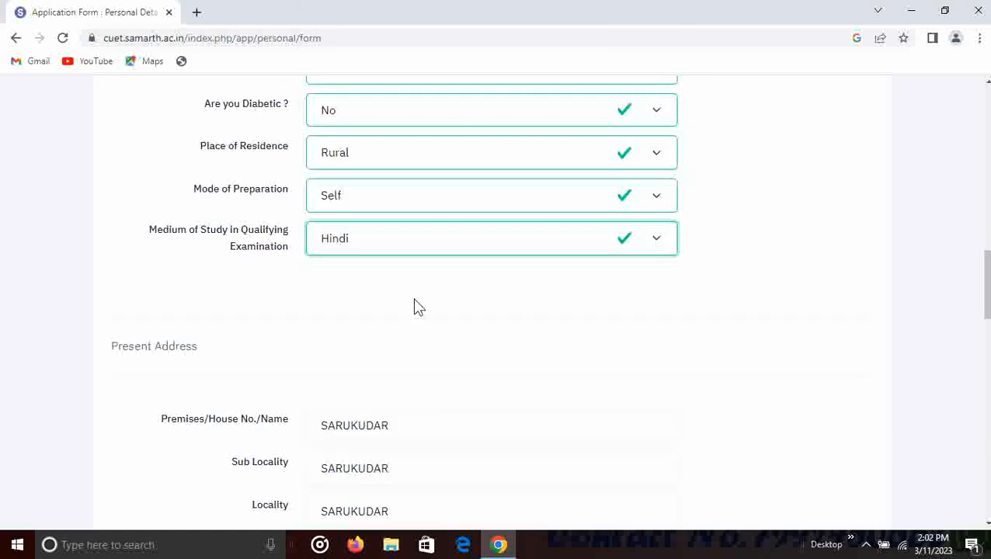
scroll(303, 237, down, 2)
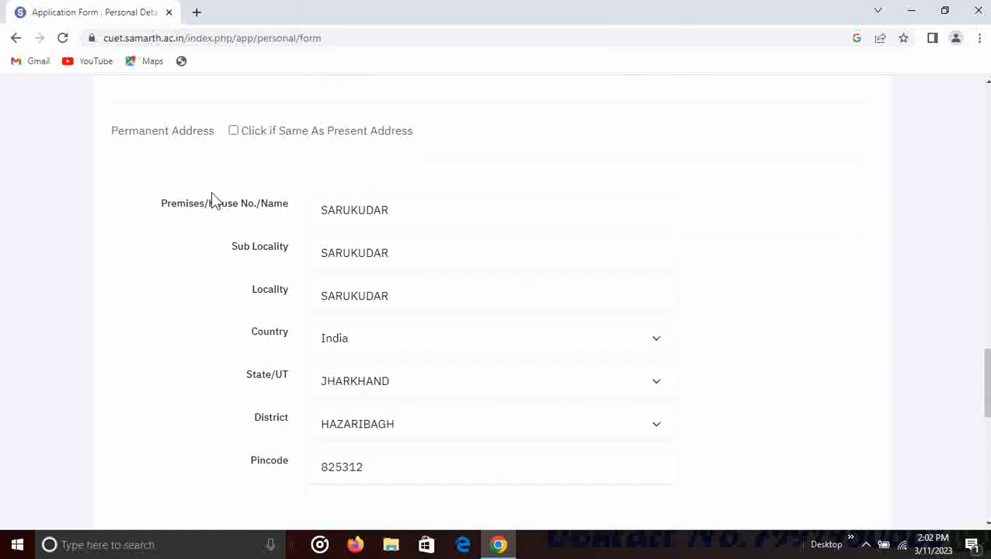
- Make the permanent address the same as present and answer No for Below Poverty Line and Kashmiri Migrant
click(233, 130)
scroll(351, 222, down, 5)
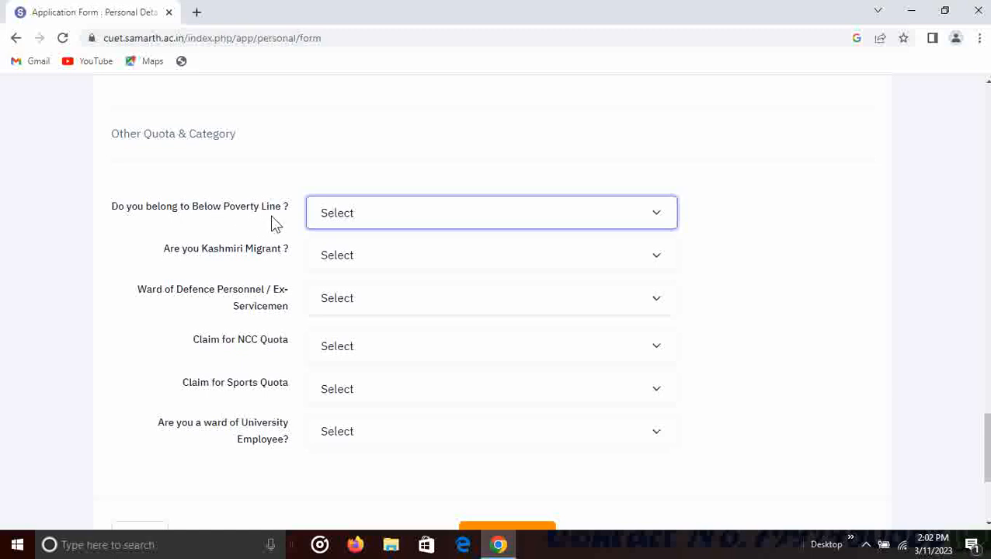
click(349, 215)
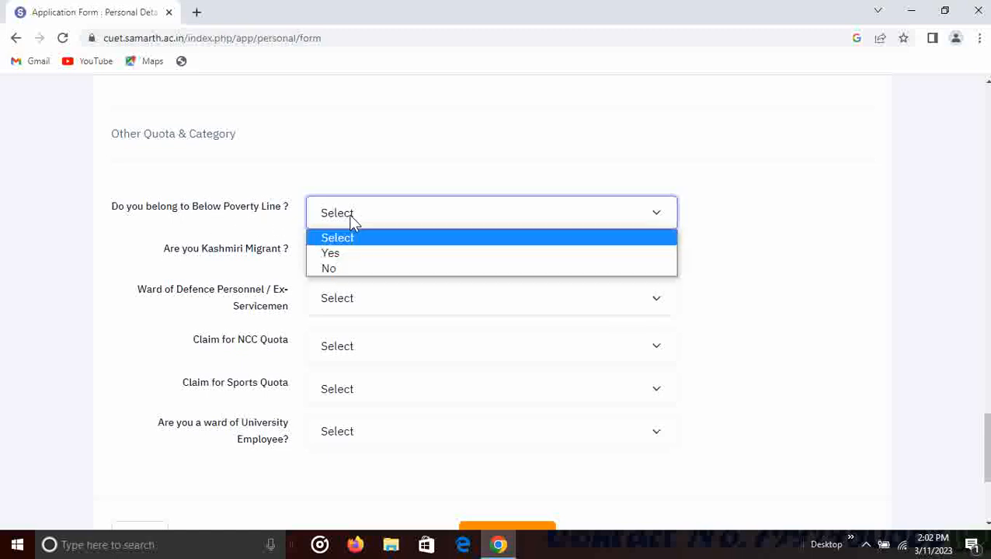
click(352, 270)
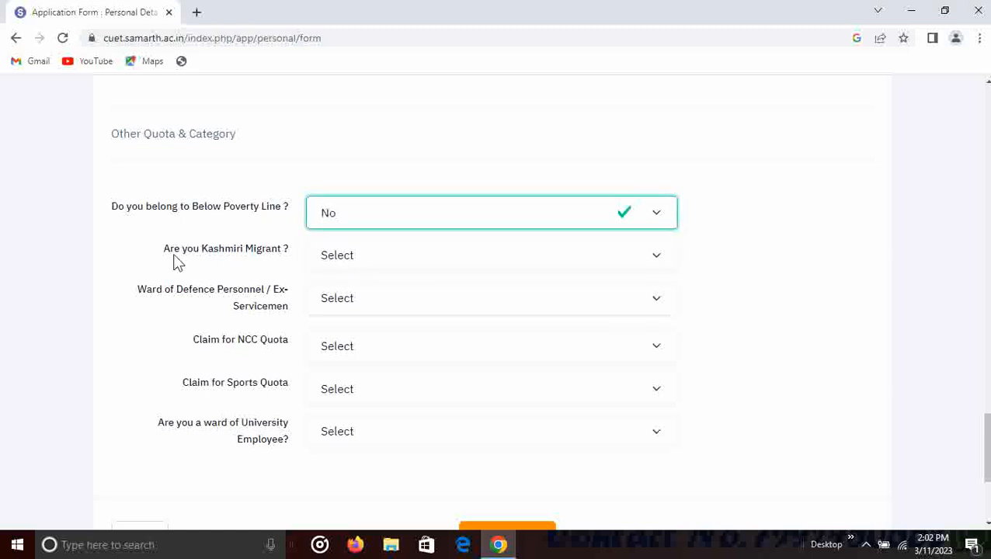
click(327, 258)
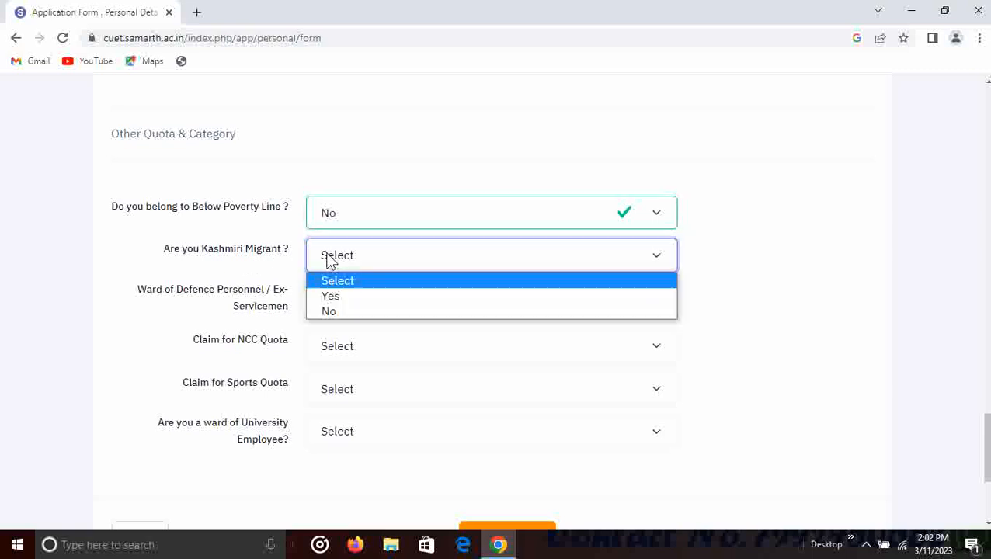
click(341, 312)
- Answer No for defence ward, NCC, Sports and university employee ward quotas, then save
scroll(268, 311, down, 1)
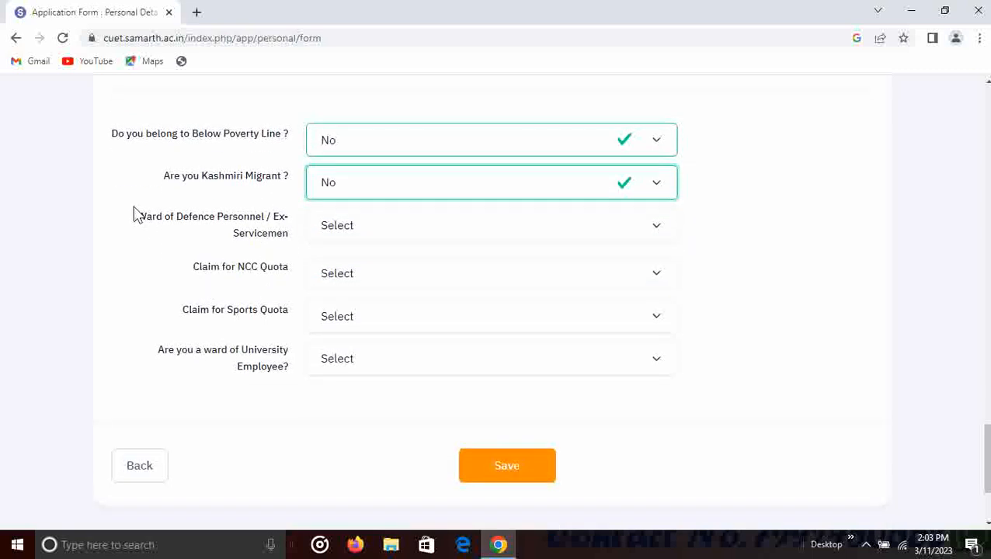
click(343, 229)
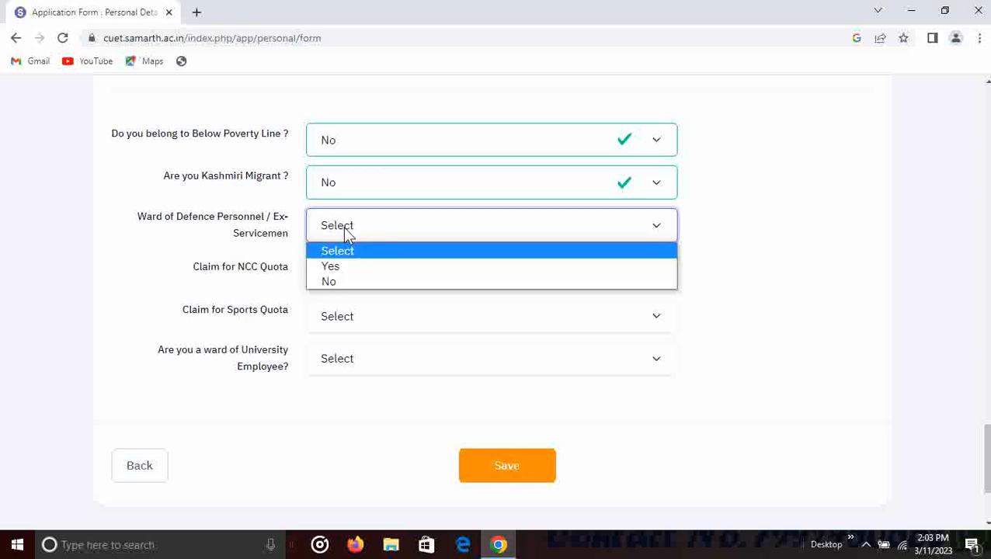
click(344, 282)
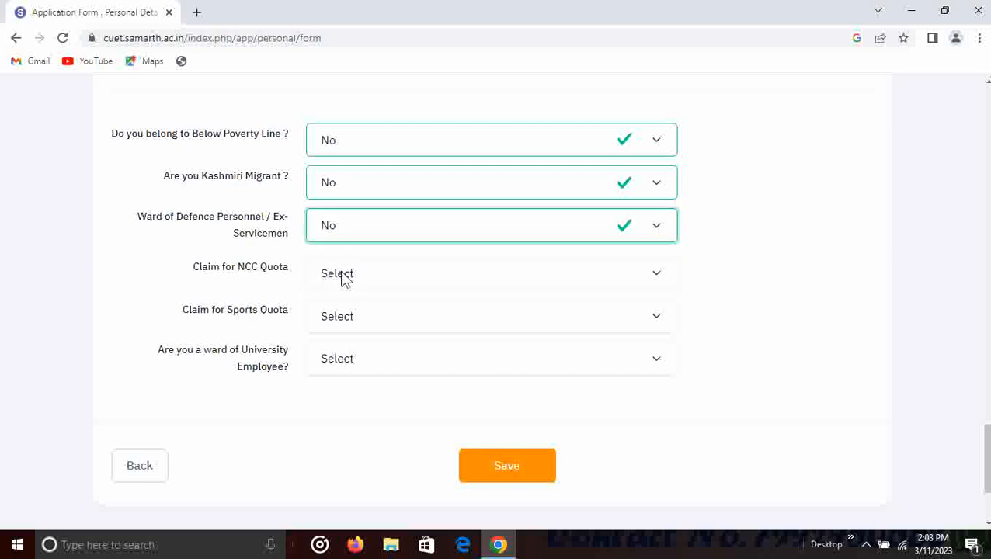
click(353, 275)
click(347, 329)
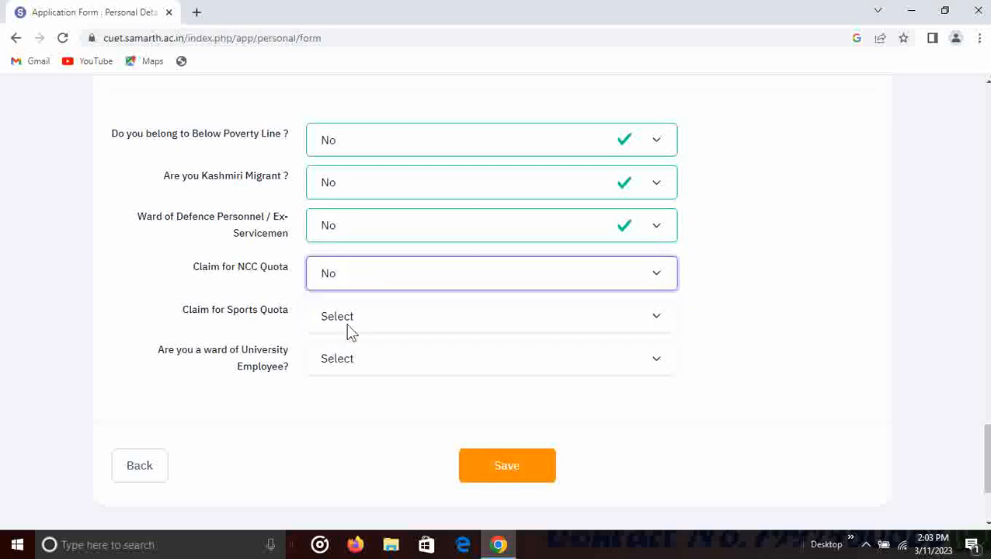
click(366, 324)
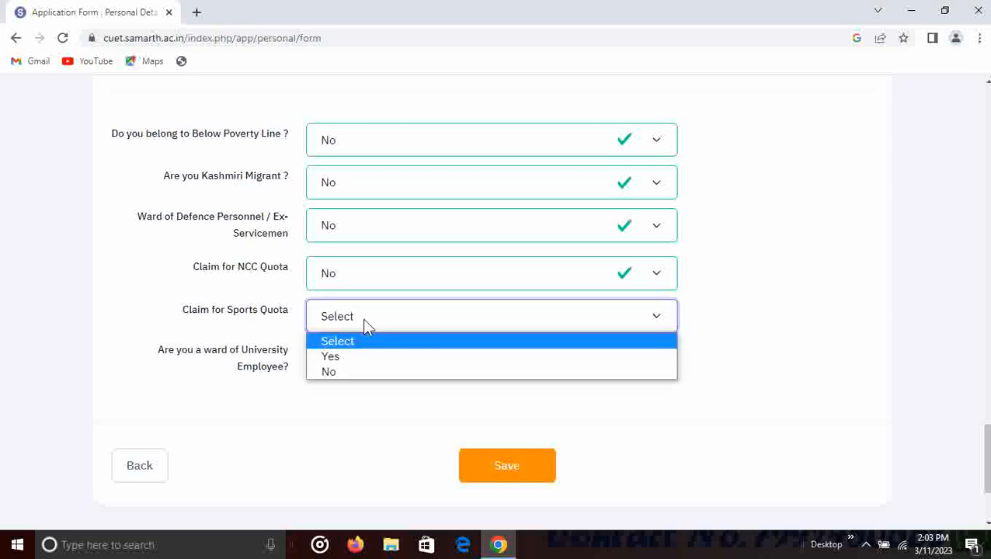
click(350, 373)
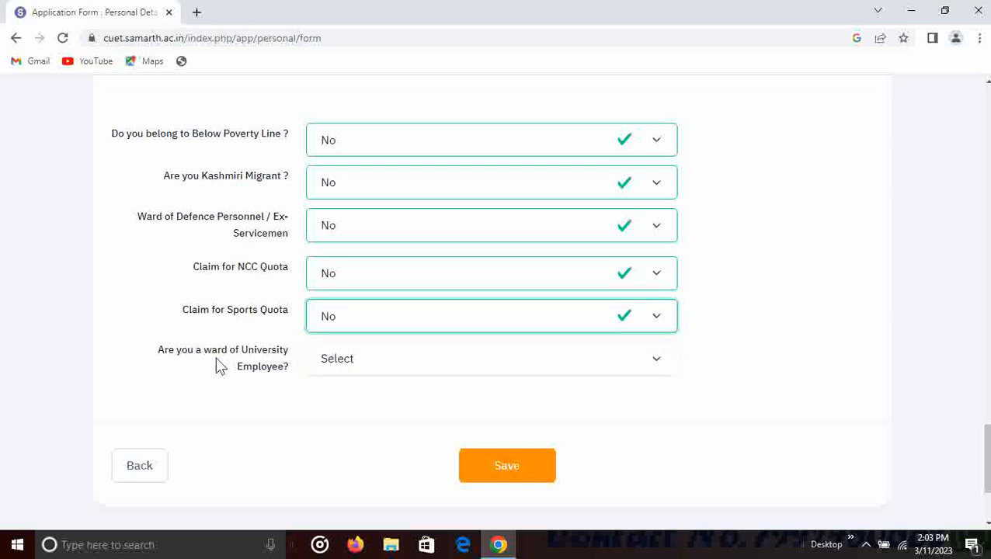
click(410, 371)
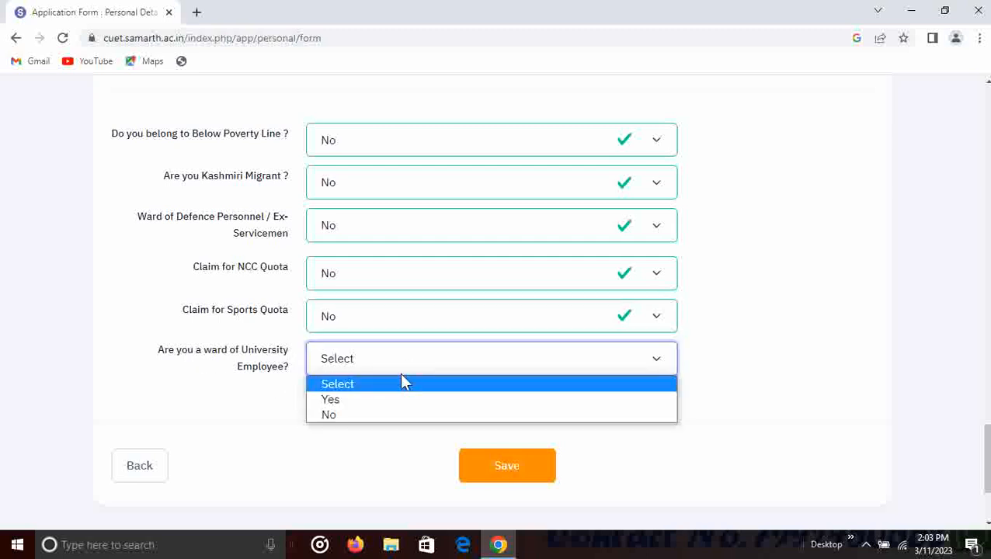
click(377, 414)
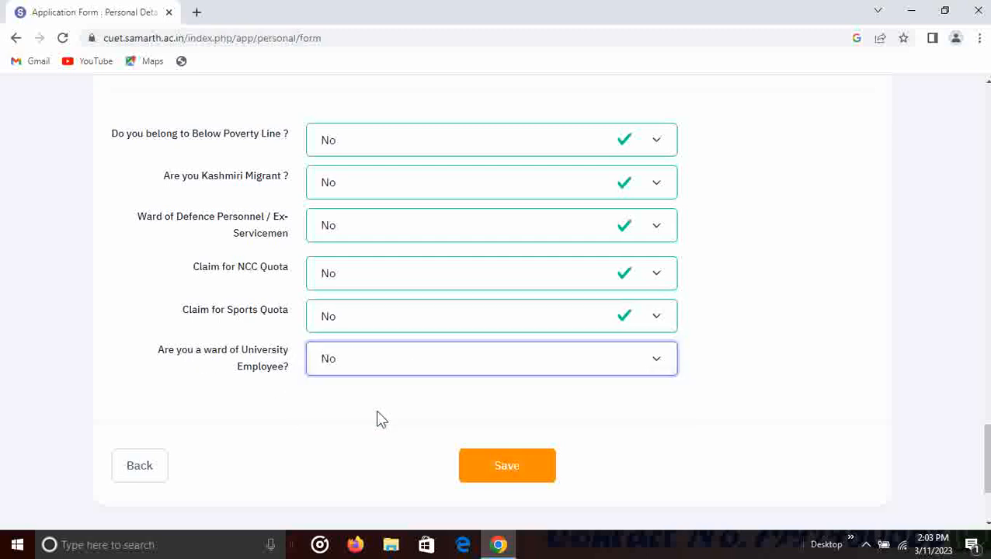
click(506, 466)
- Scroll through the Review Personal Details page to check the saved entries
scroll(501, 284, down, 12)
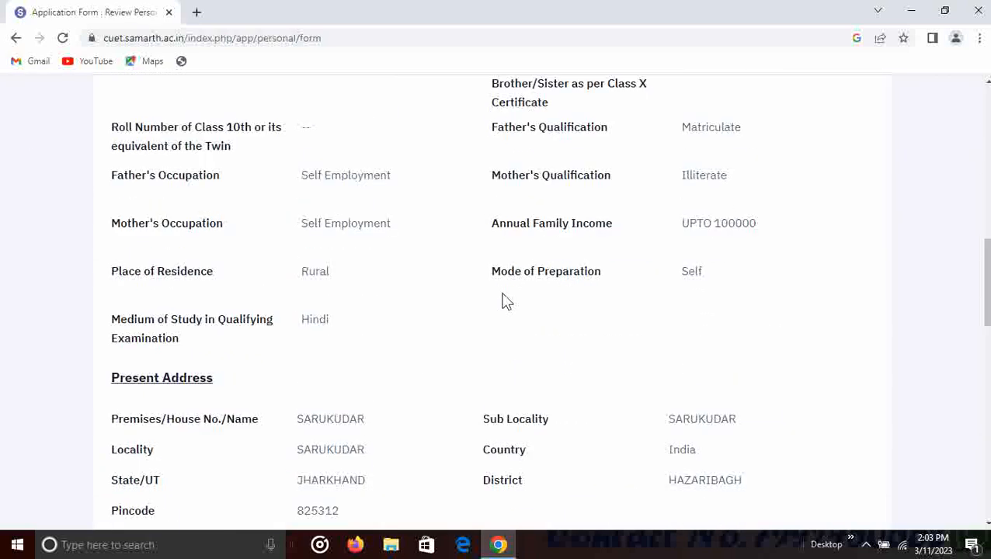
scroll(503, 302, down, 10)
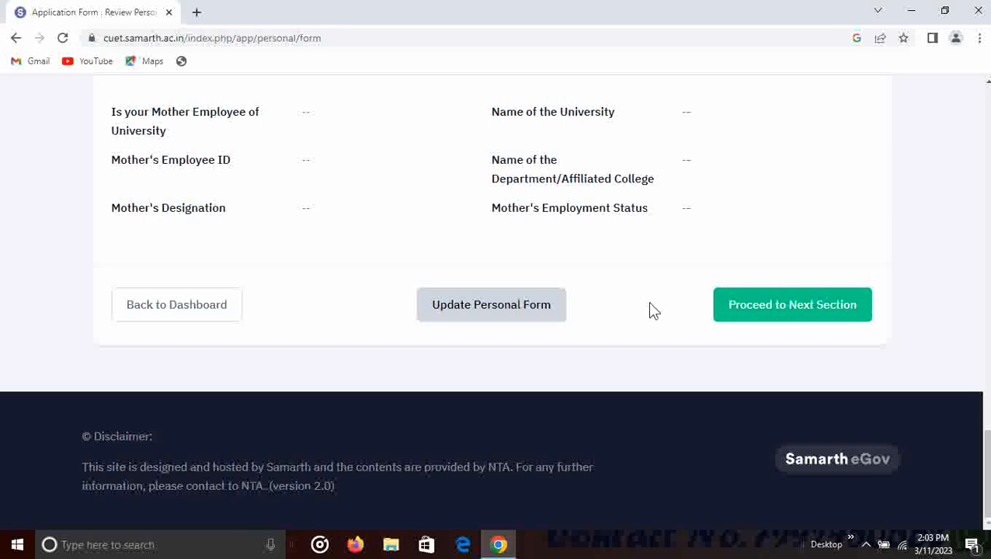
scroll(593, 325, down, 2)
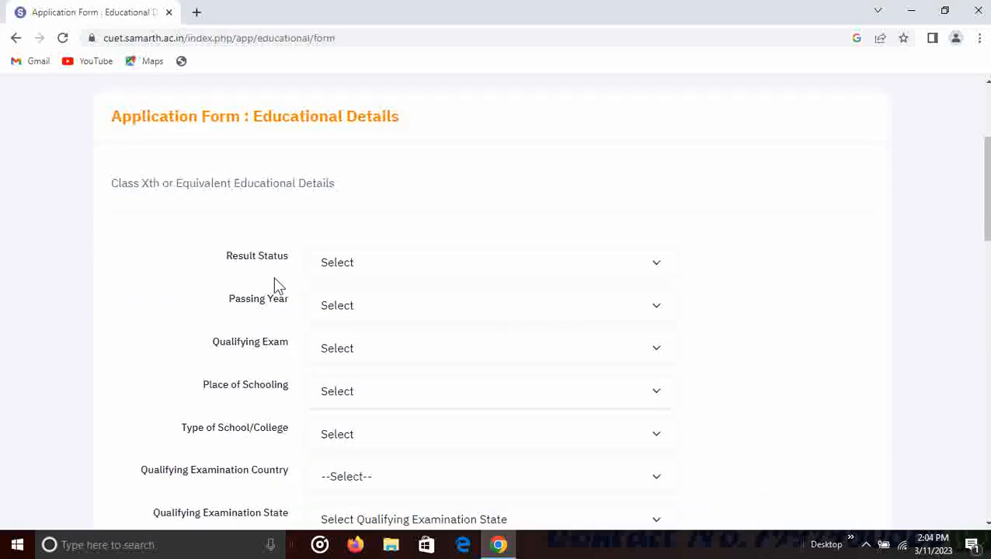
scroll(370, 274, down, 1)
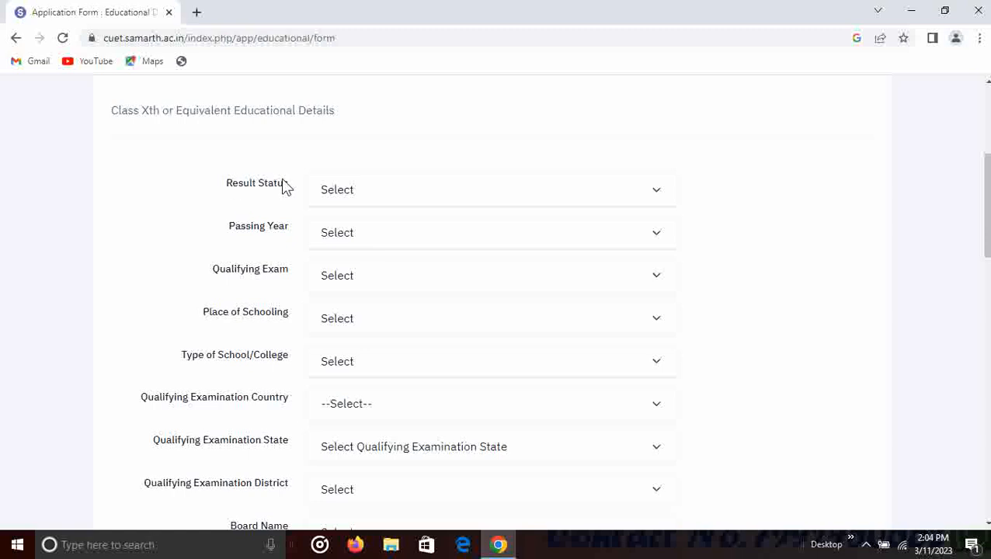
scroll(179, 195, up, 1)
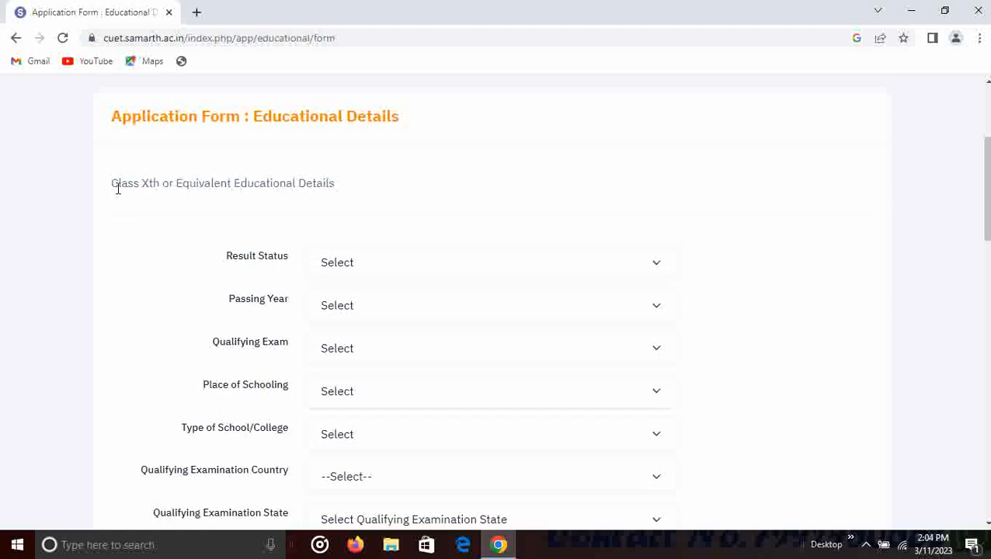
- Mark Class X as Passed in 2021, 10th or Equivalent, with Rural place of schooling
click(386, 275)
click(378, 303)
click(382, 310)
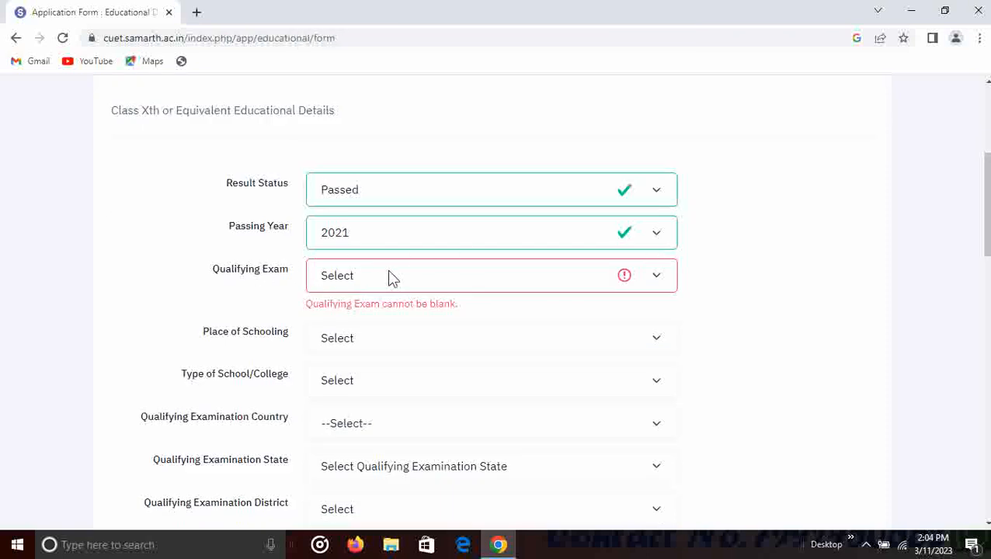
click(393, 280)
click(385, 320)
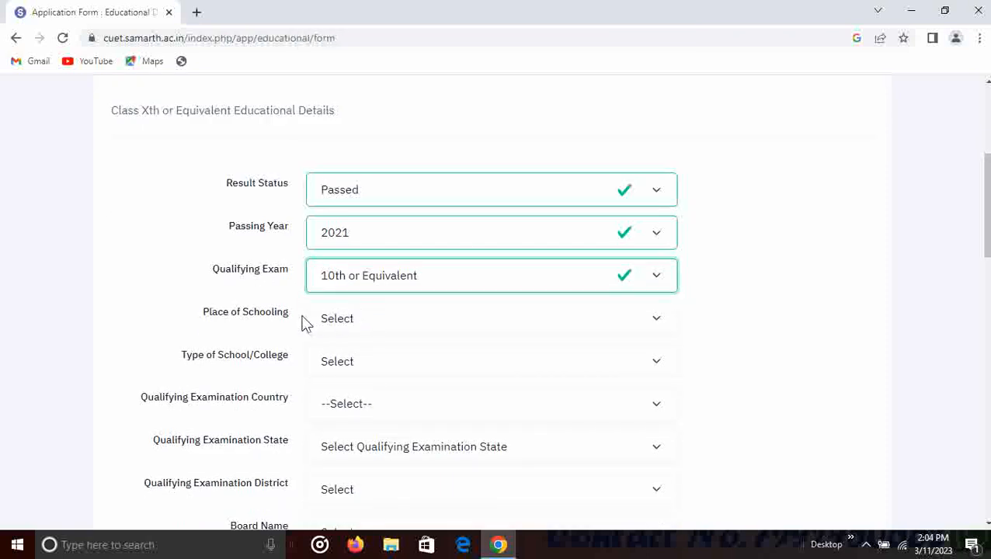
click(370, 323)
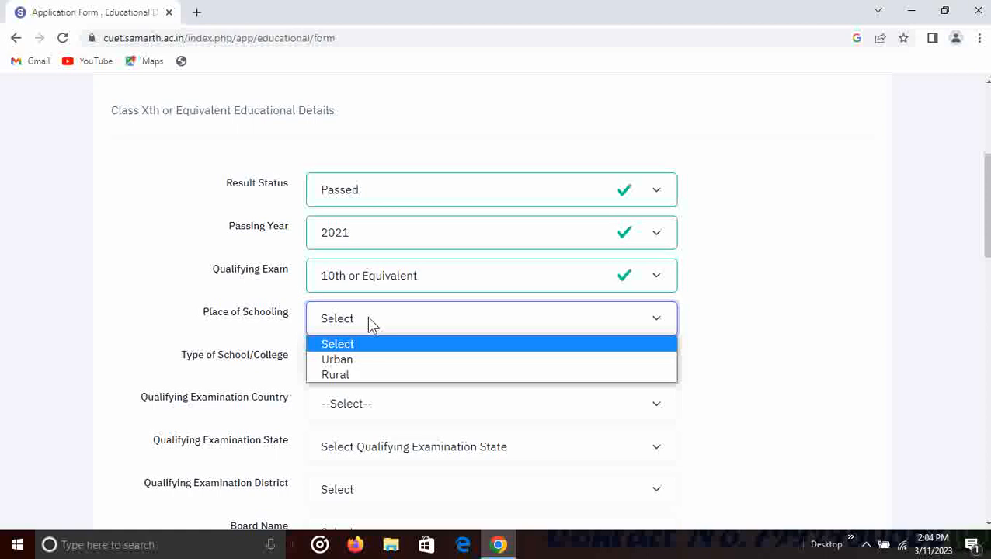
click(365, 376)
- Set Class X school type Government School, country India, state JHARKHAND, district HAZARIBAGH
scroll(233, 365, down, 1)
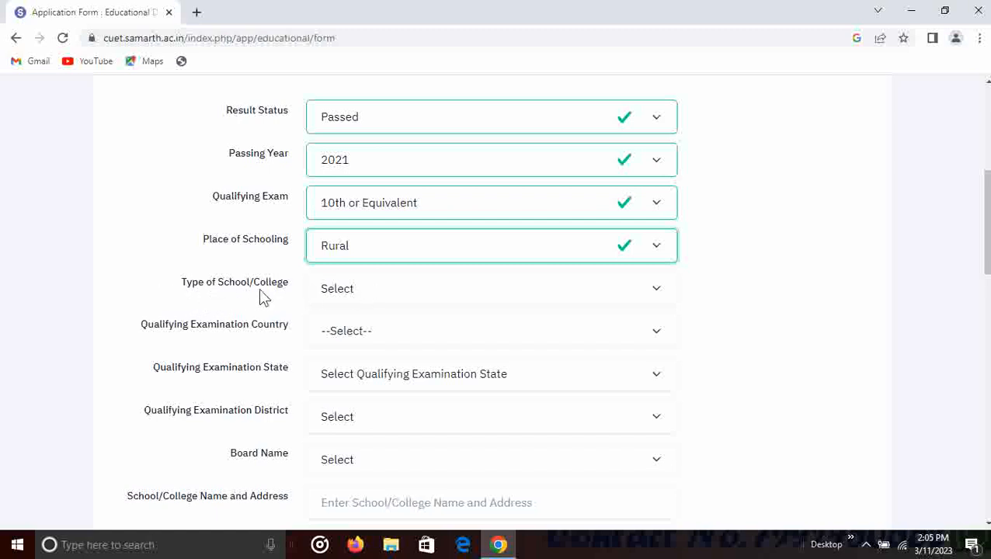
click(355, 291)
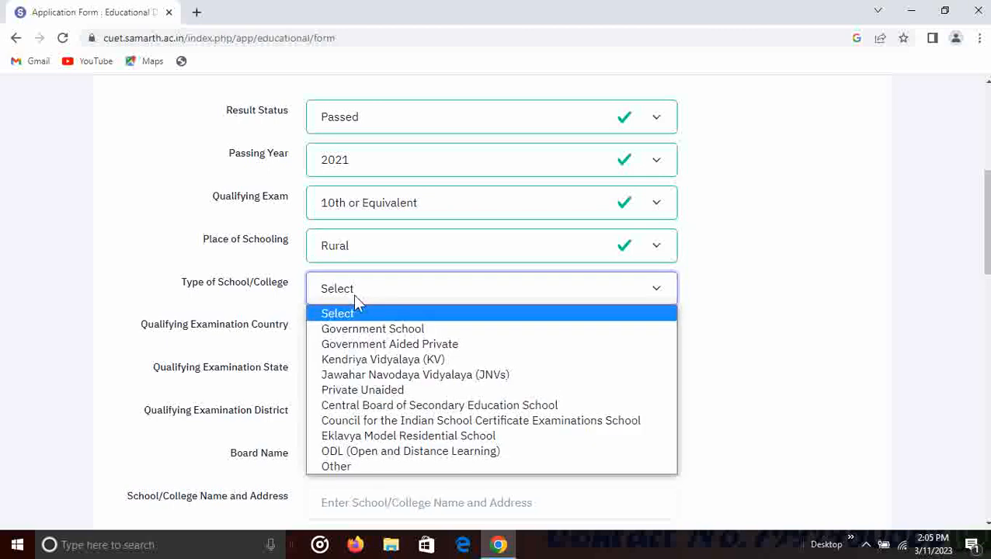
click(379, 330)
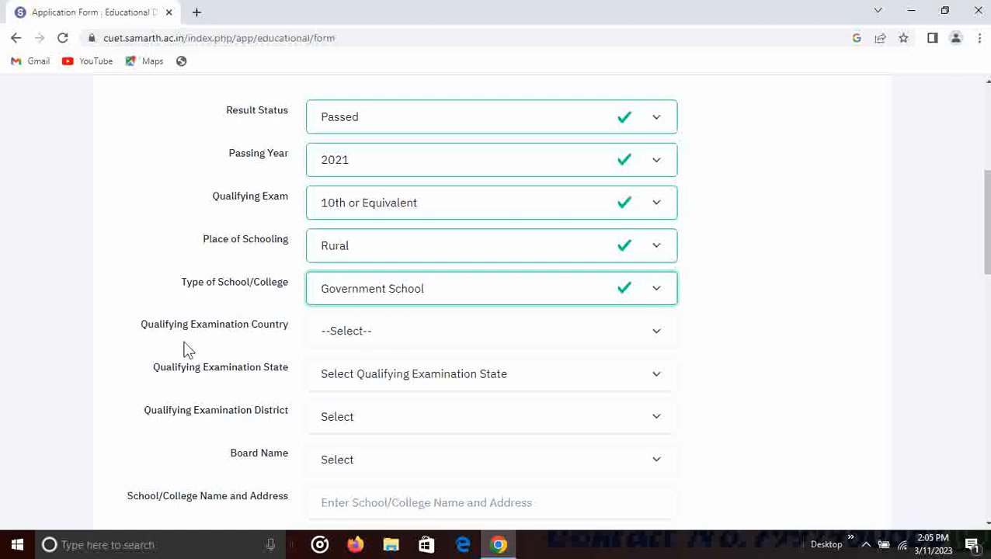
click(362, 332)
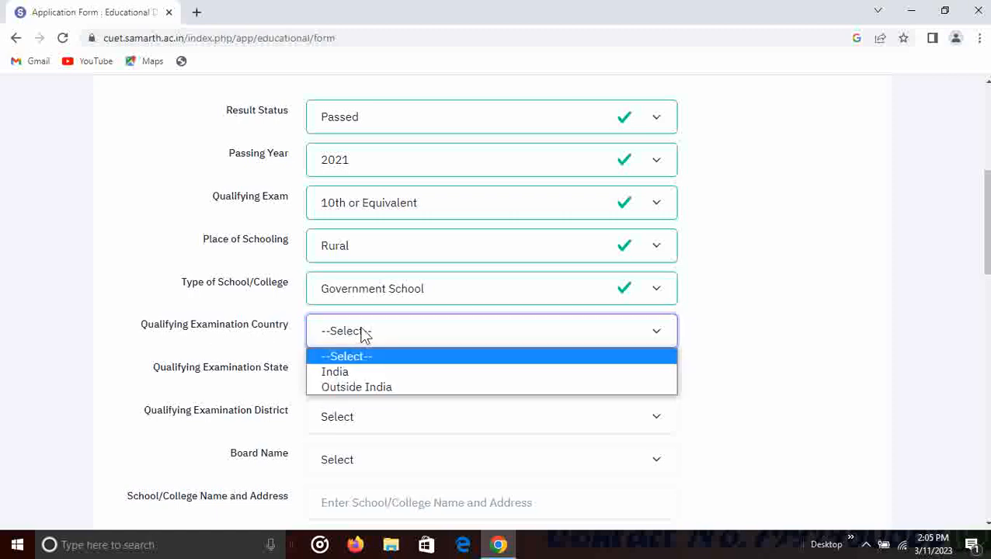
click(361, 372)
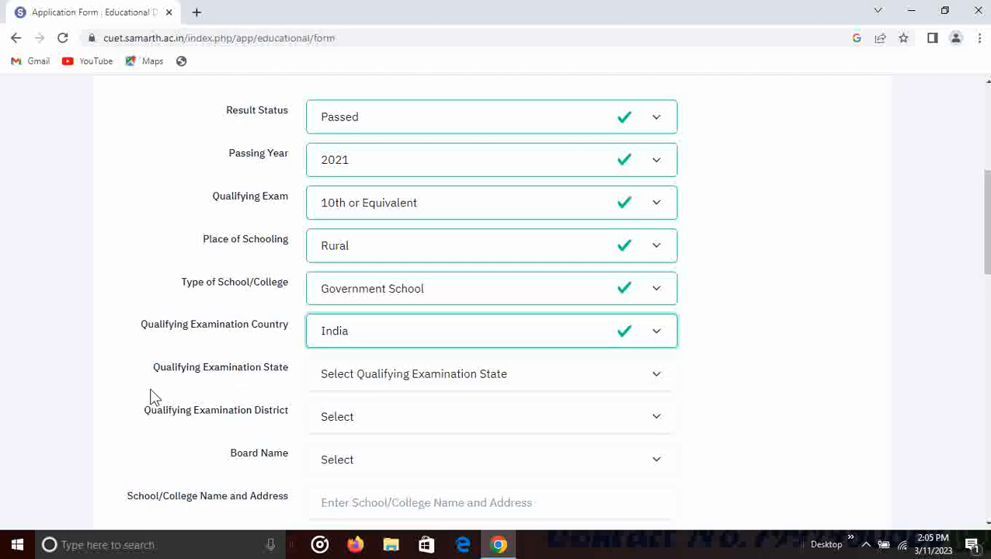
click(376, 372)
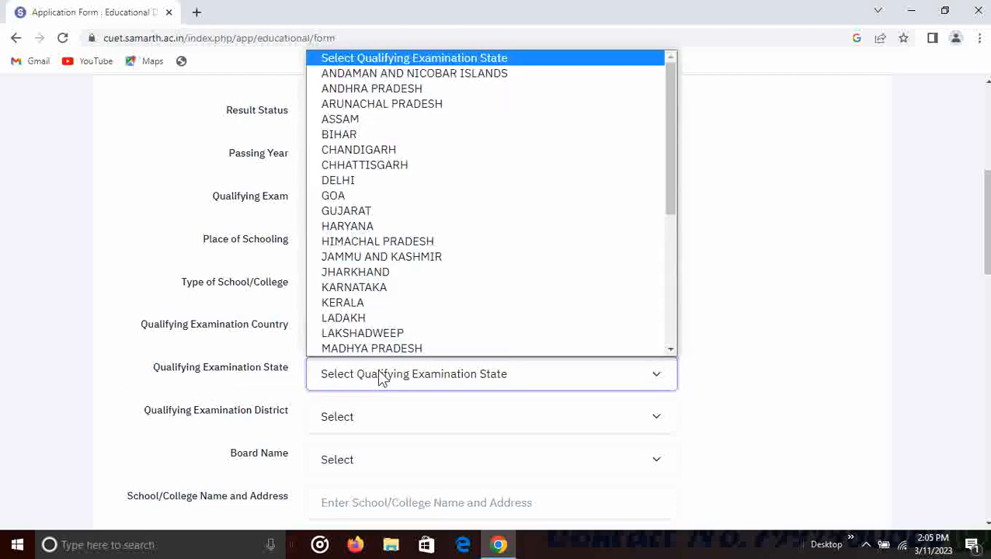
click(376, 271)
scroll(270, 290, down, 2)
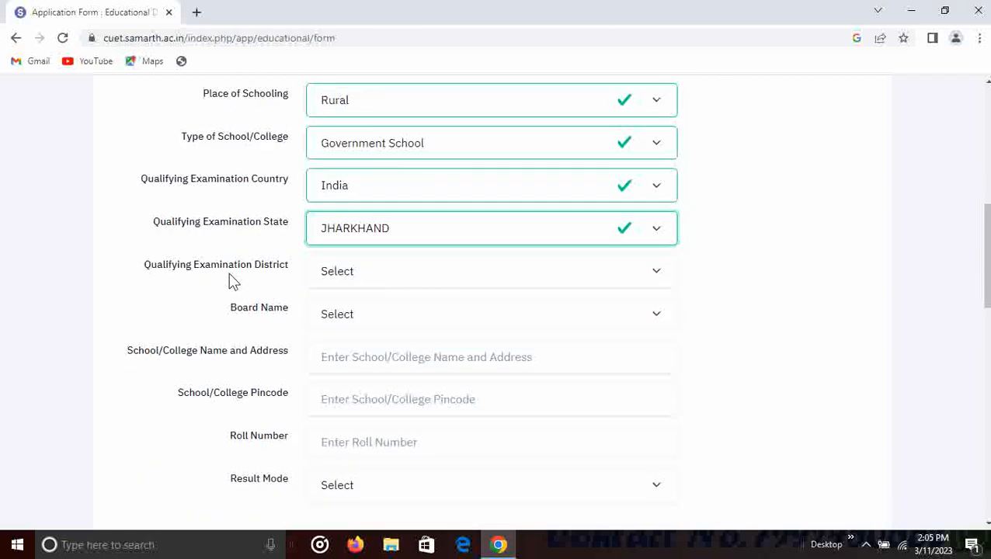
click(343, 272)
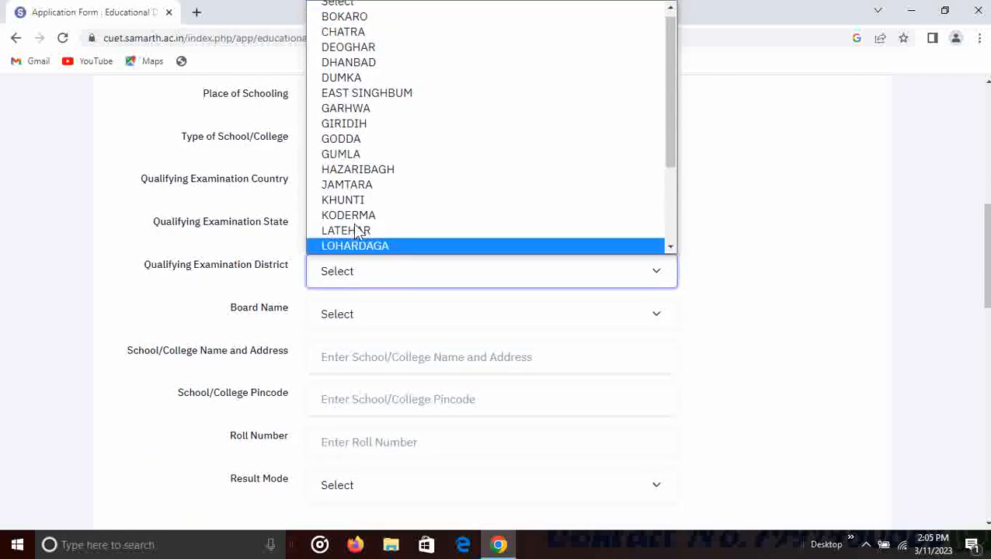
click(409, 175)
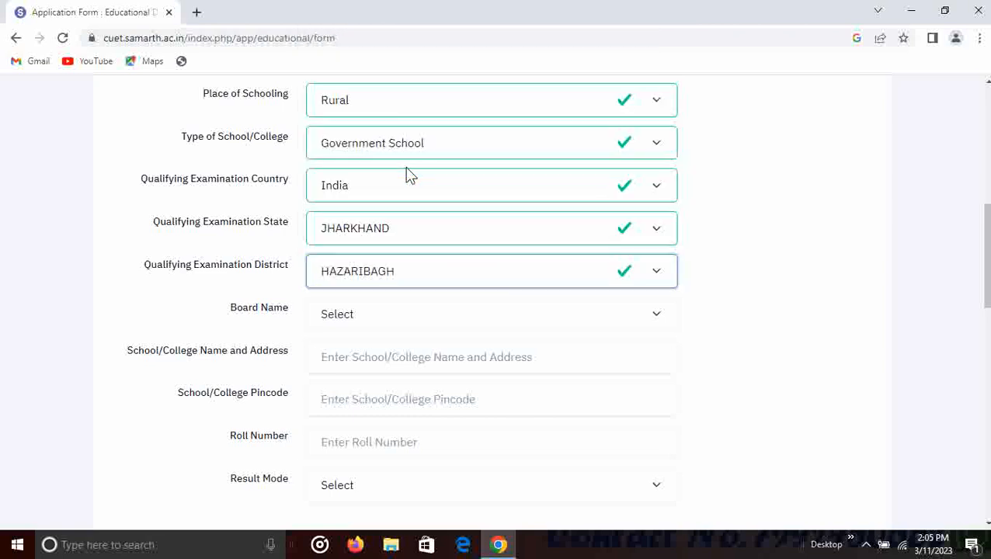
- Choose JHARKHAND ACADEMIC COUNCIL as the Class X board and Percentage as the result mode
click(368, 318)
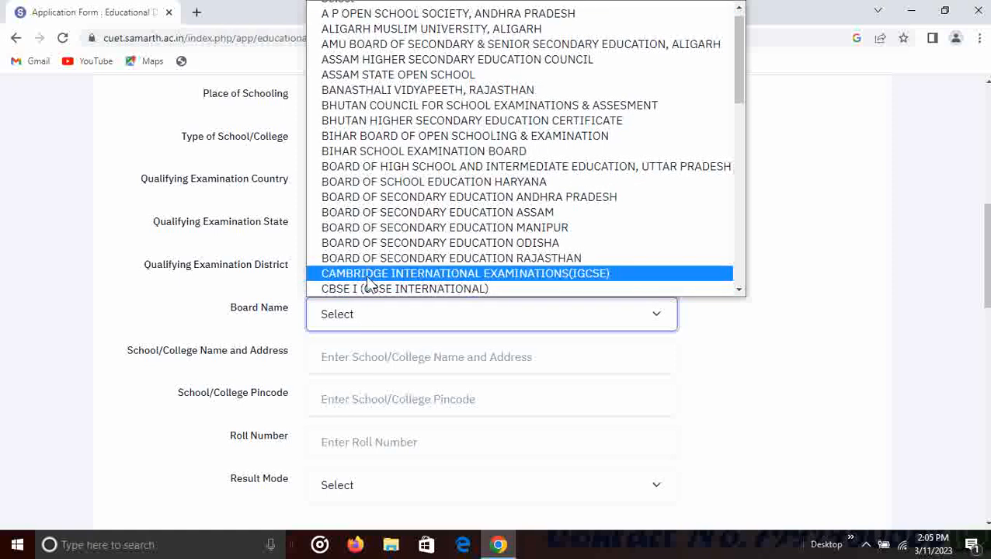
key(j)
key(j)
key(j)
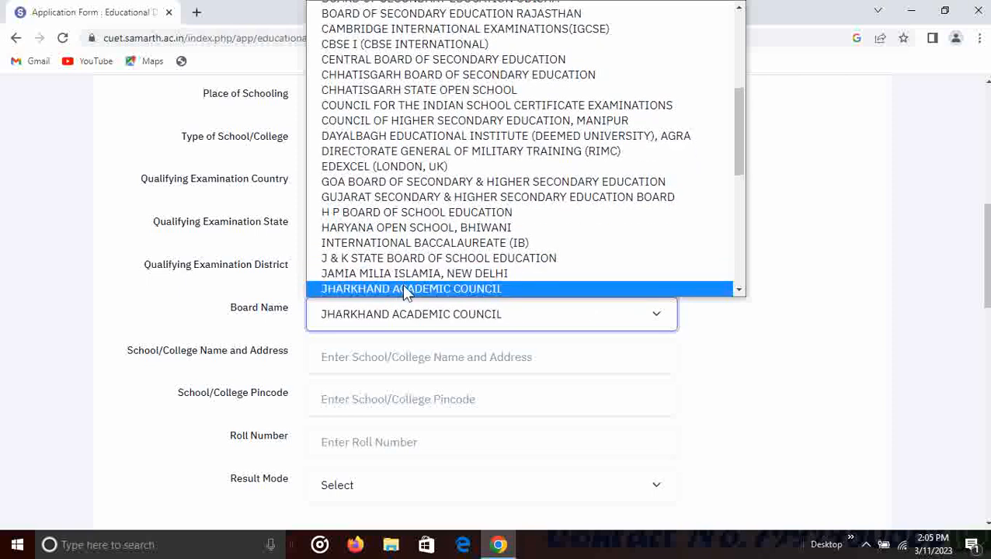
key(j)
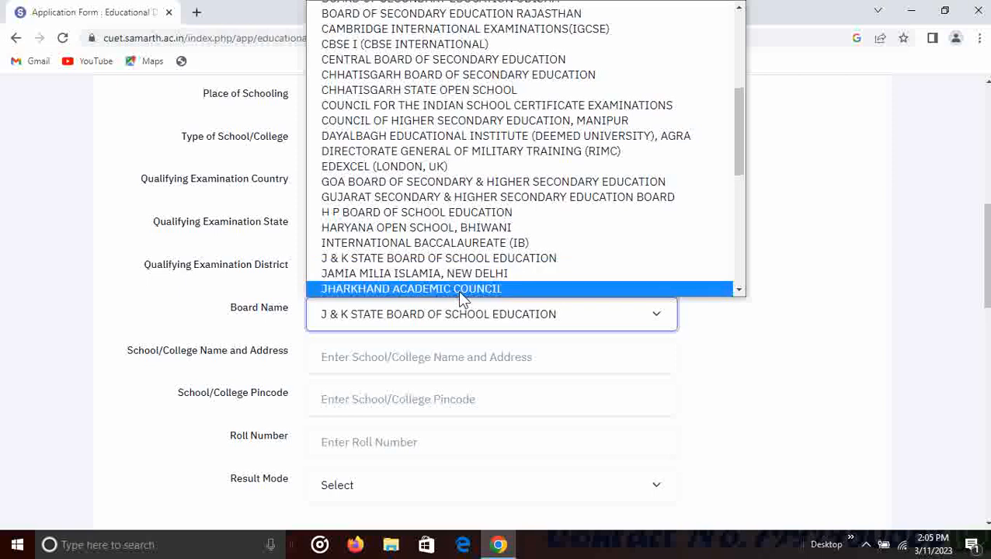
click(458, 290)
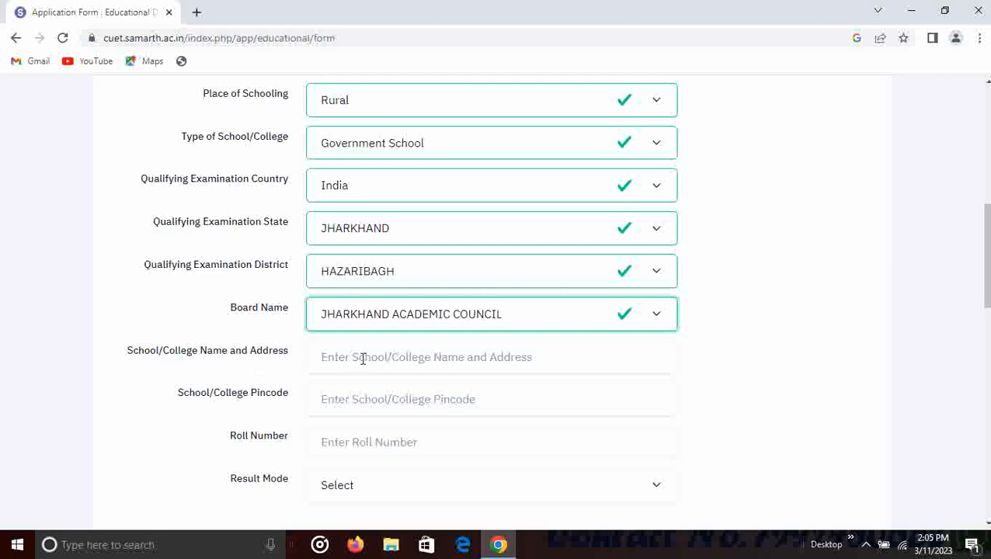
scroll(364, 354, down, 1)
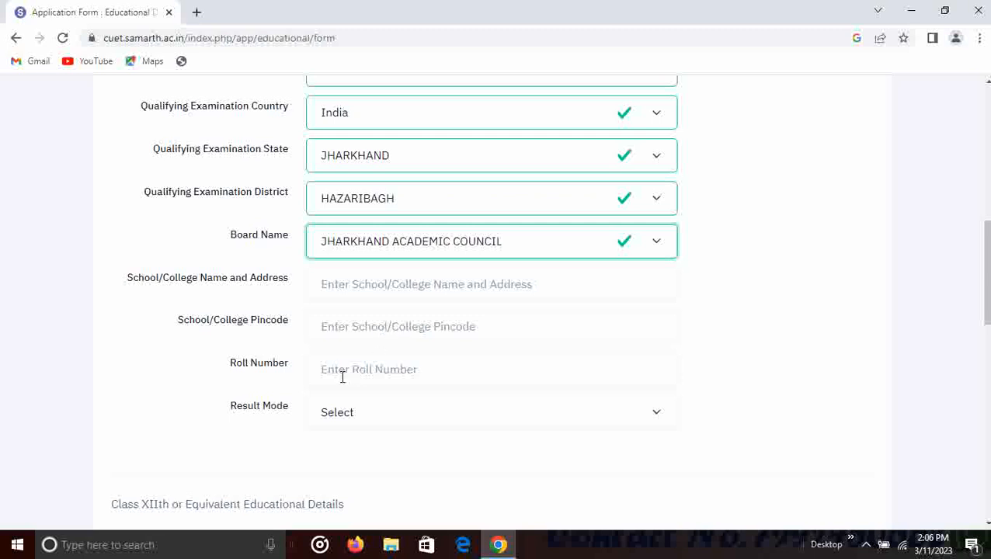
click(375, 420)
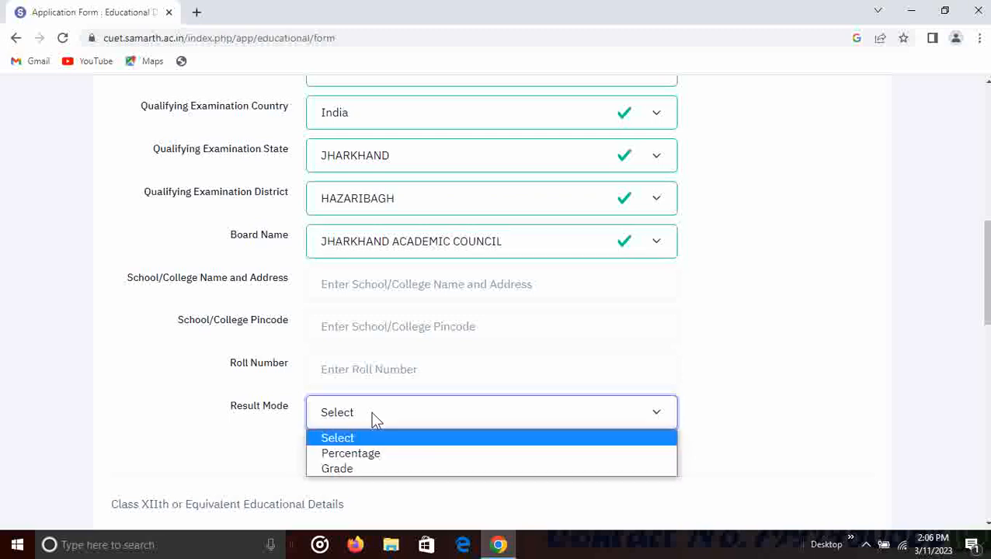
click(371, 455)
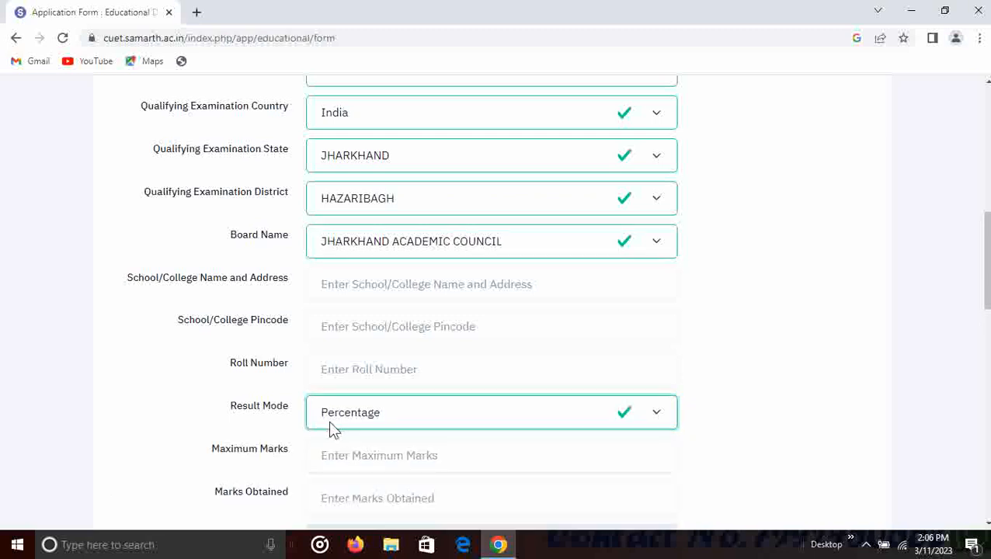
scroll(392, 427, down, 1)
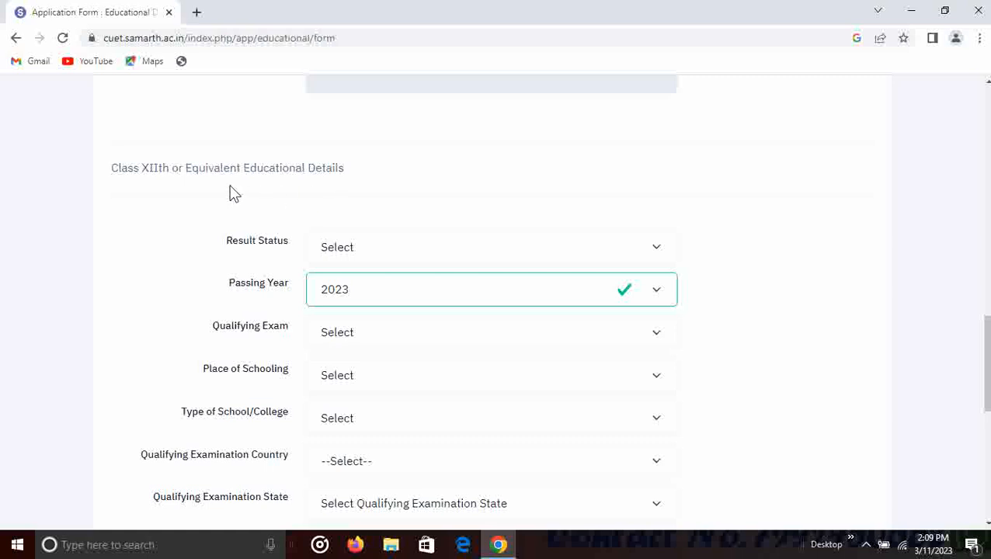
- Mark Class XII as Appearing, passing year 2023, 12th or Equivalent, with Rural schooling
scroll(273, 172, down, 2)
scroll(250, 136, up, 1)
click(385, 179)
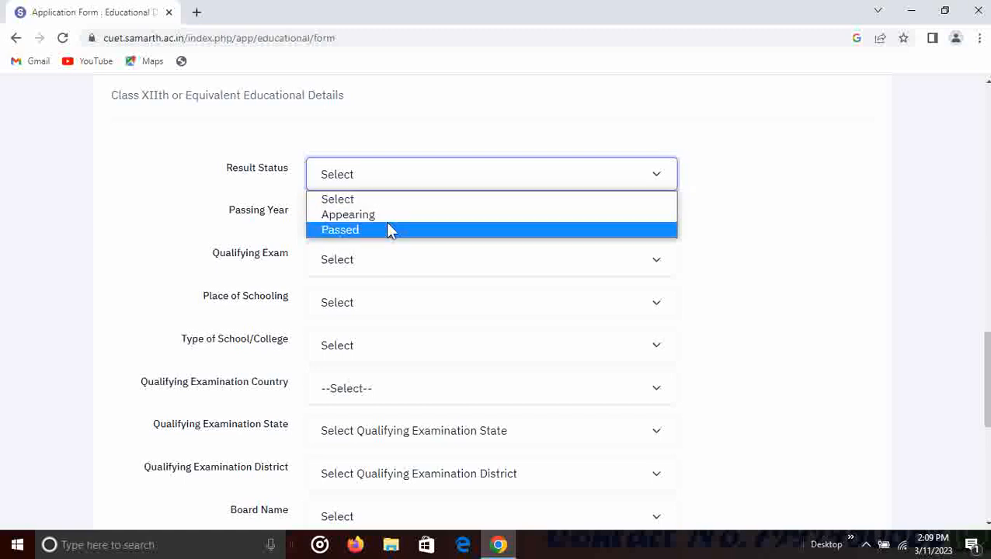
click(387, 216)
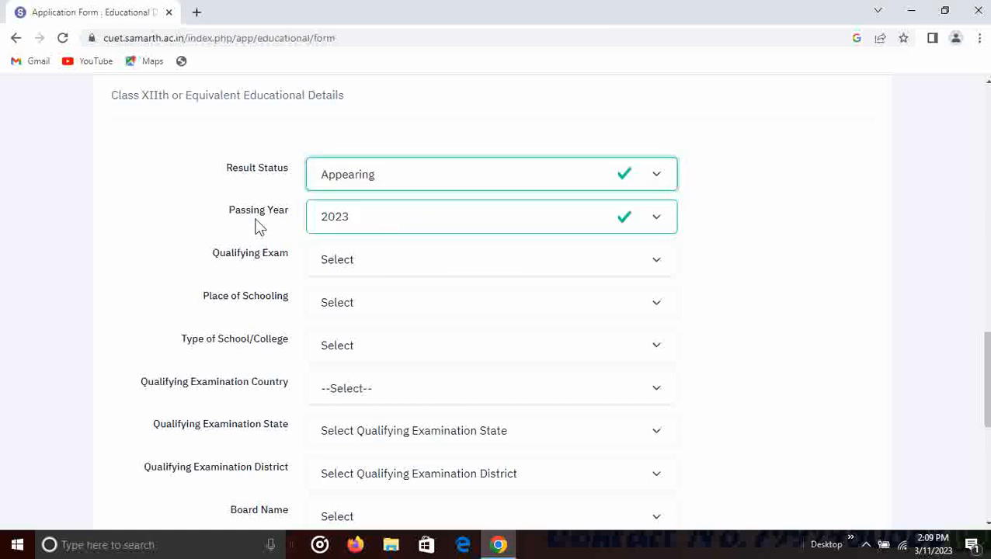
click(379, 224)
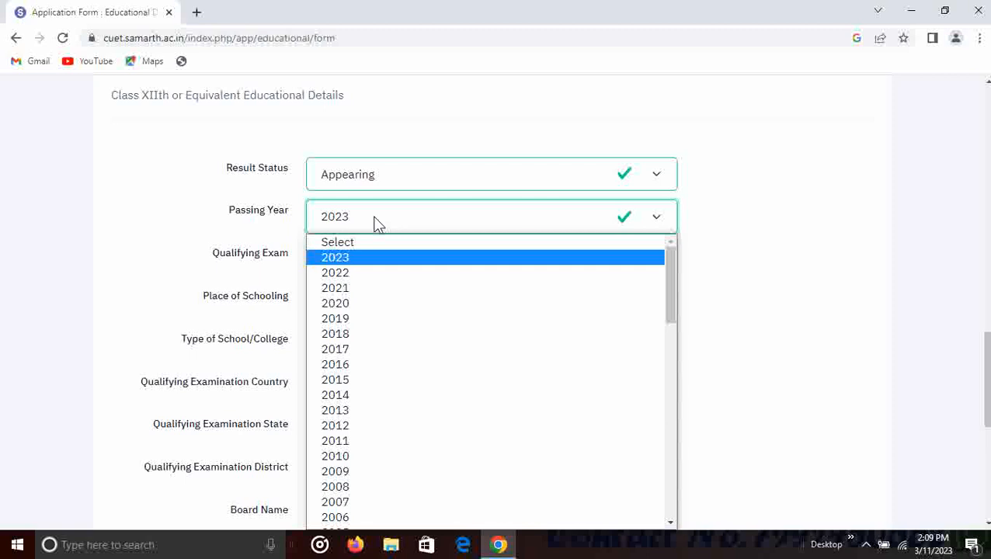
click(373, 262)
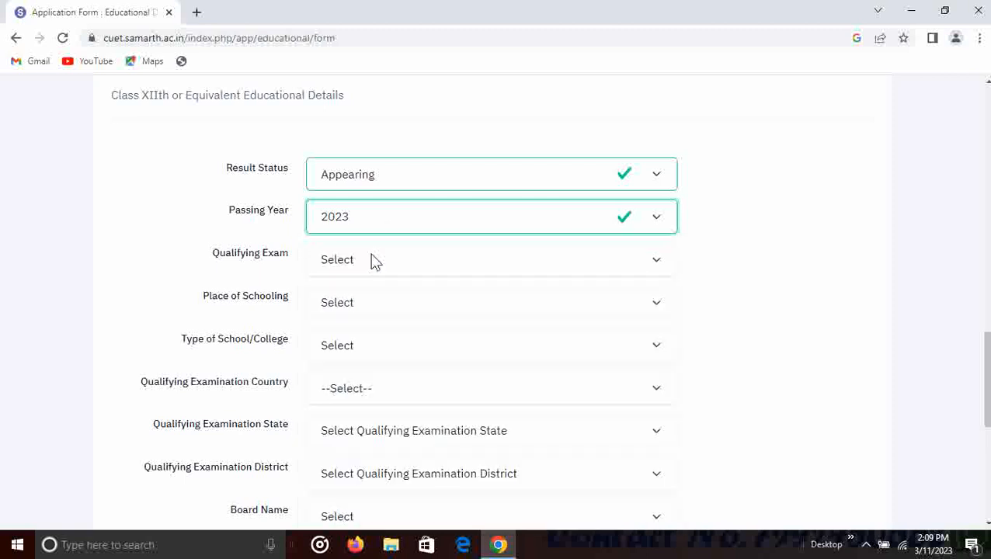
click(348, 259)
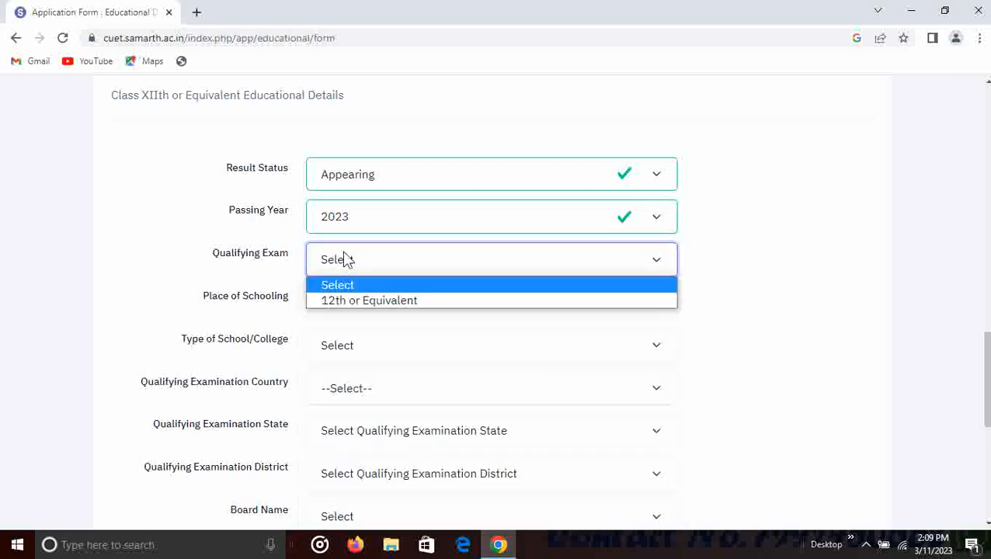
click(374, 302)
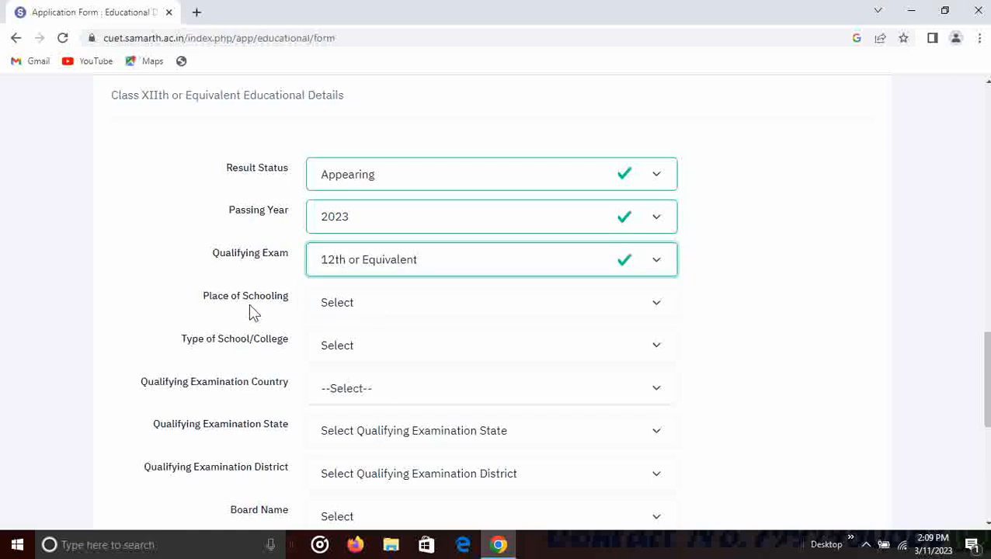
click(356, 305)
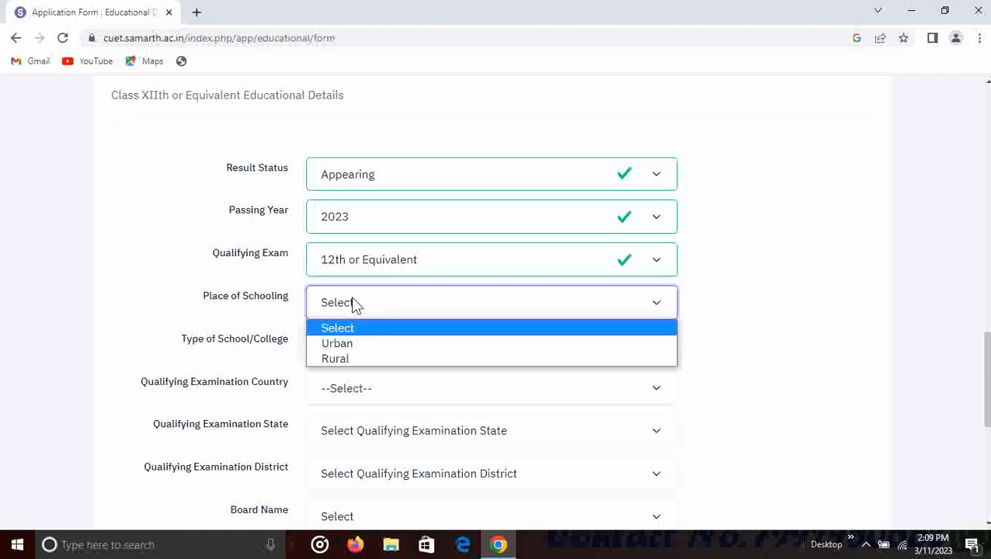
click(351, 358)
- Set Class XII school type Government School, country India, state JHARKHAND, district HAZARIBAGH
scroll(299, 359, down, 1)
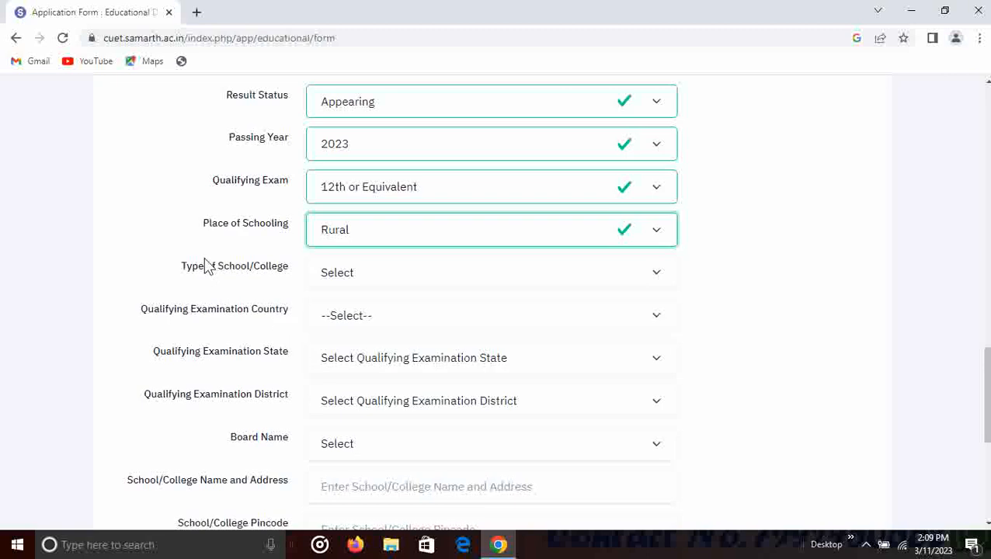
click(366, 264)
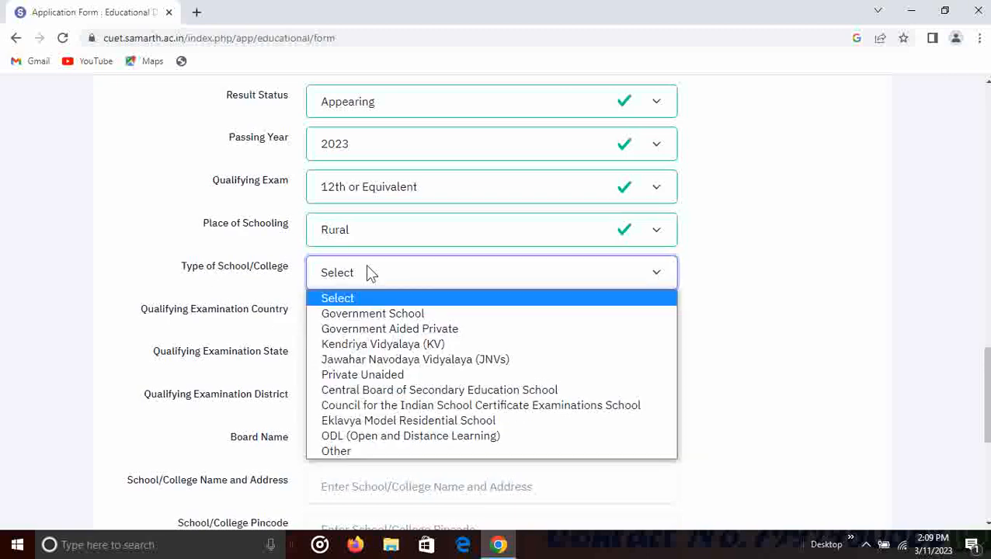
click(386, 314)
scroll(380, 316, down, 1)
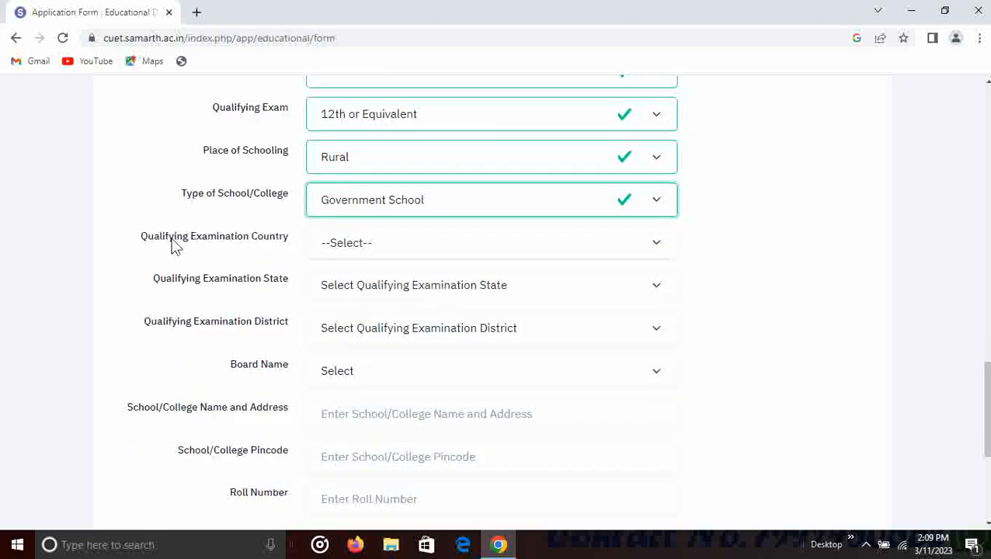
click(367, 244)
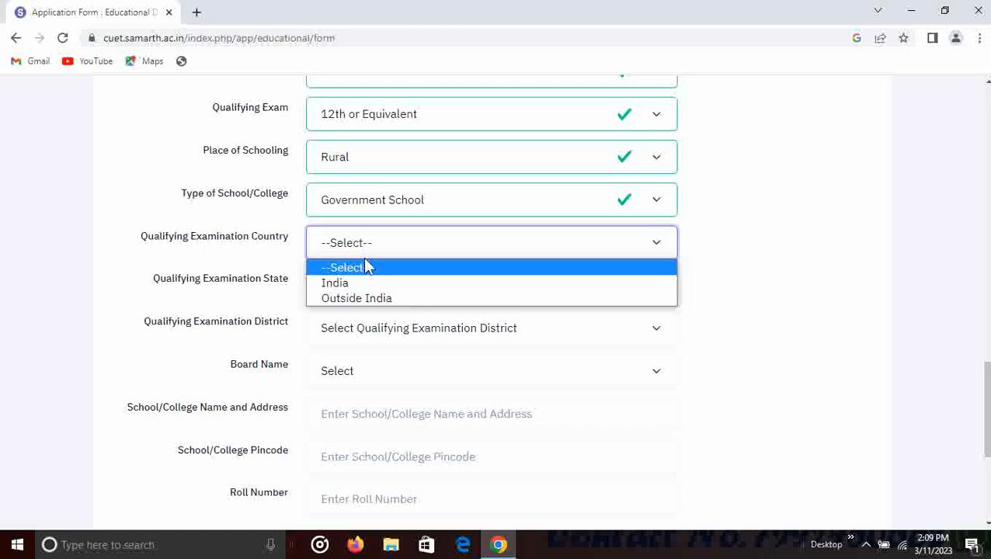
click(365, 282)
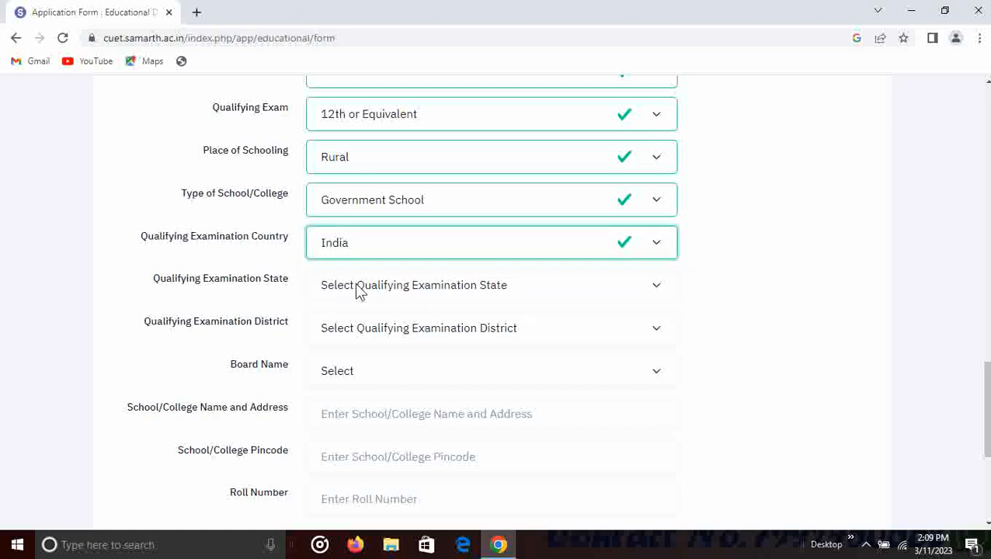
click(361, 289)
click(366, 218)
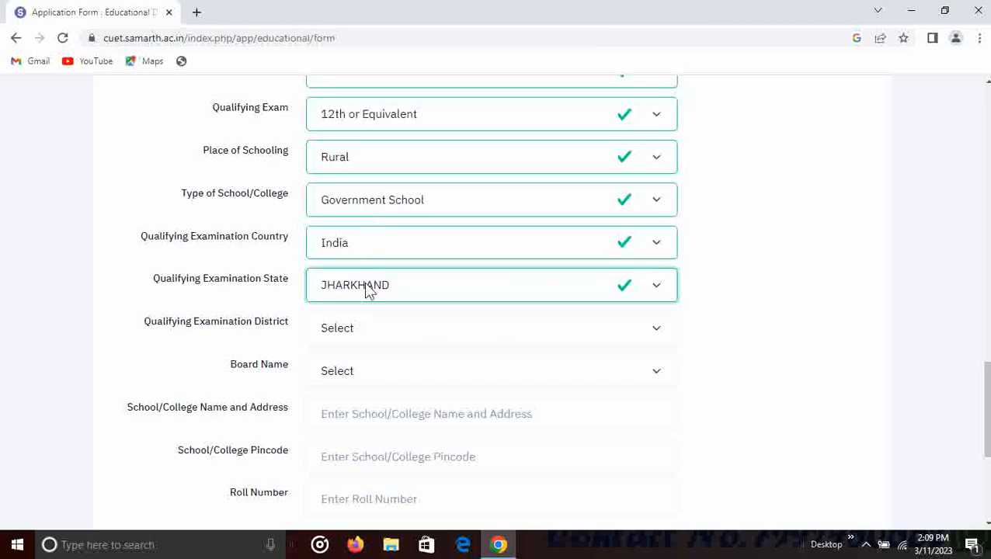
click(347, 333)
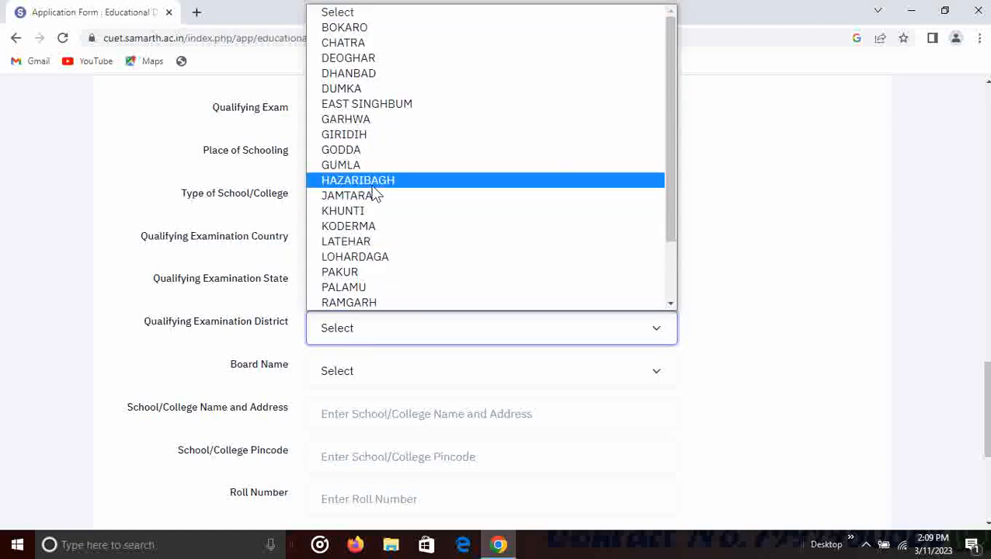
click(370, 183)
- Choose JHARKHAND ACADEMIC COUNCIL as the Class XII board, then visit the school name and pincode fields
scroll(285, 304, down, 1)
click(371, 310)
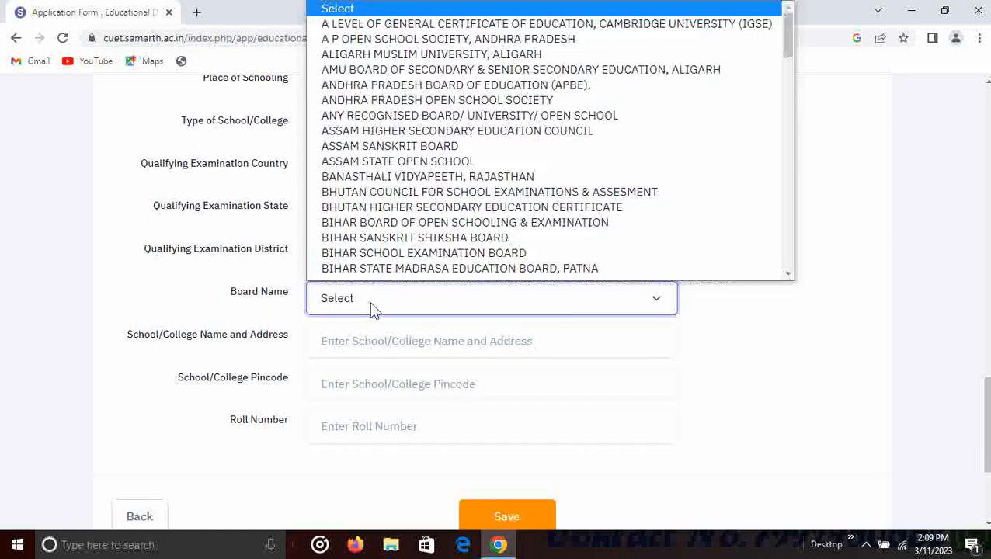
scroll(378, 243, down, 1)
key(j)
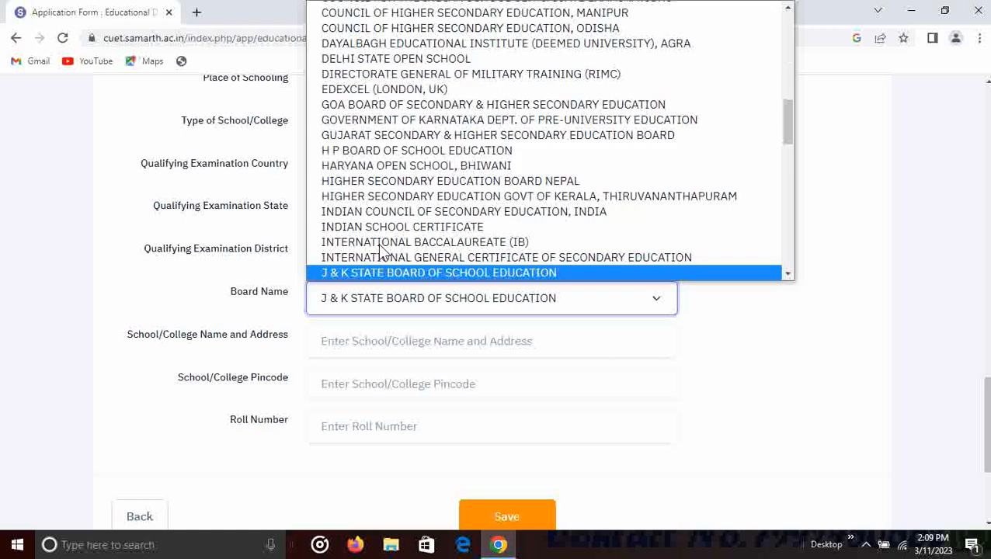
key(j)
key(j)
key(j)
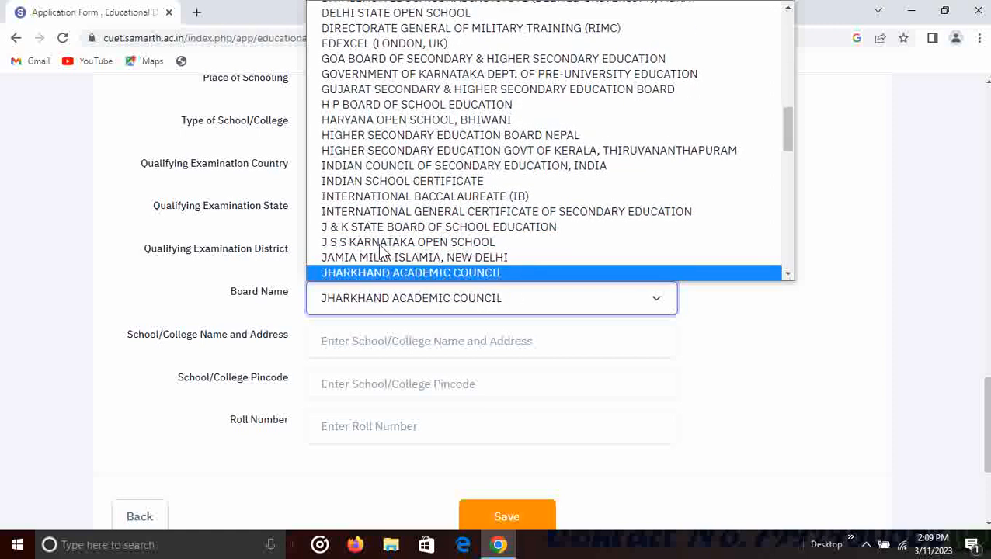
click(398, 273)
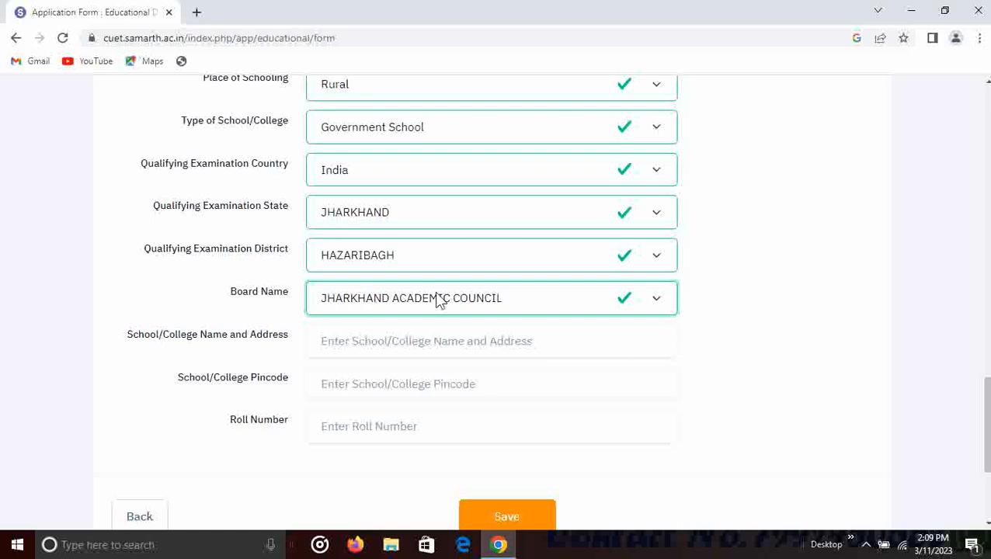
scroll(331, 327, down, 2)
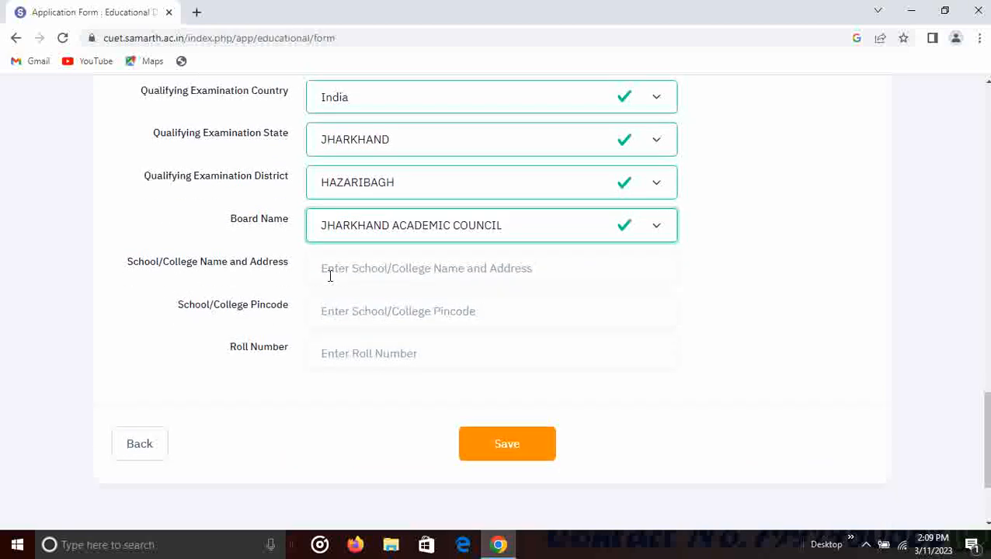
click(348, 273)
click(360, 312)
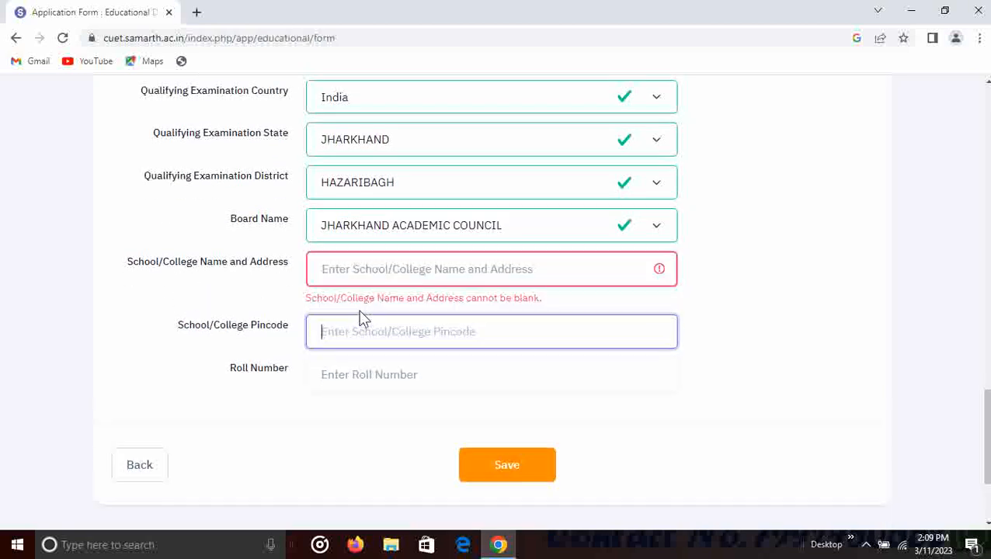
scroll(348, 382, down, 2)
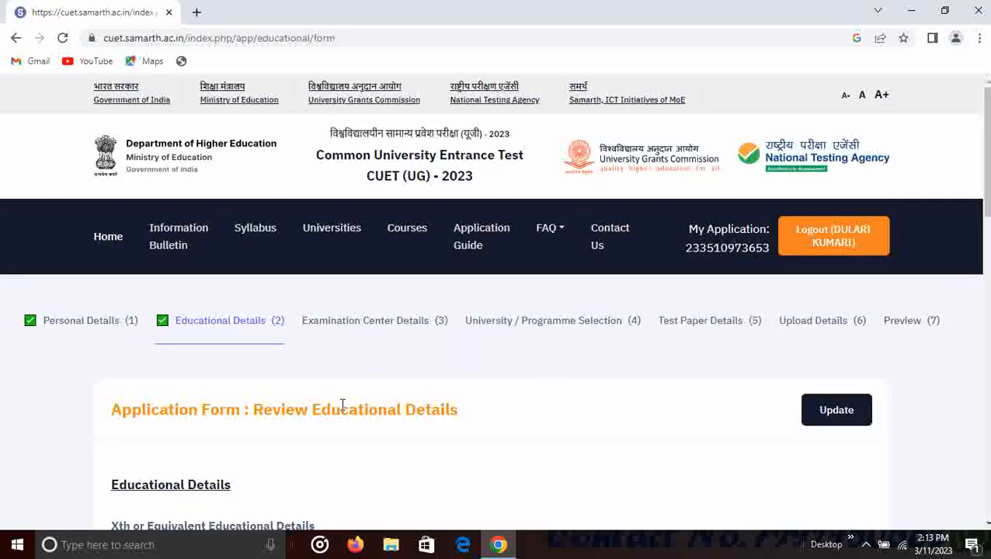
- Review the saved educational details and proceed to the Examination Centre Selection section
scroll(339, 404, down, 2)
scroll(346, 397, down, 2)
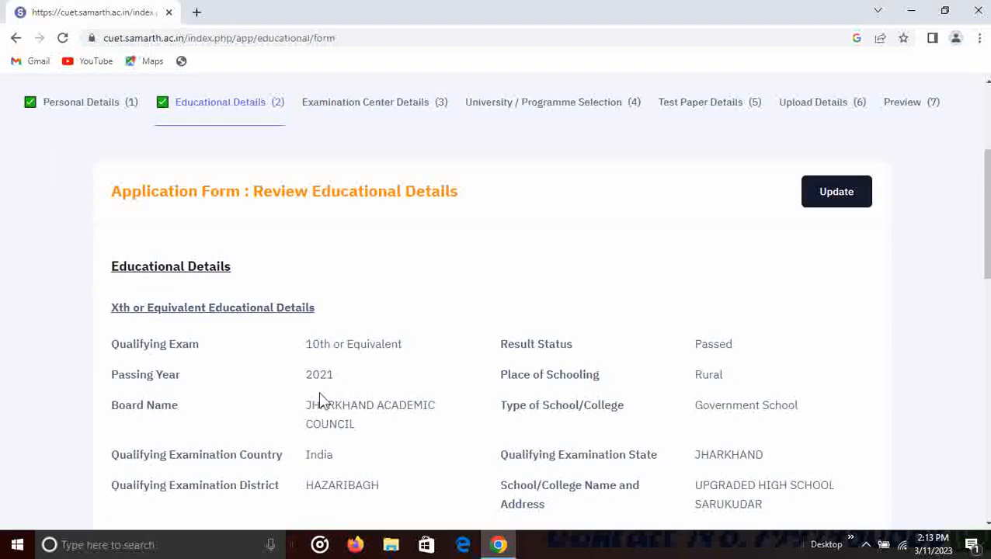
scroll(334, 376, down, 6)
scroll(451, 349, down, 4)
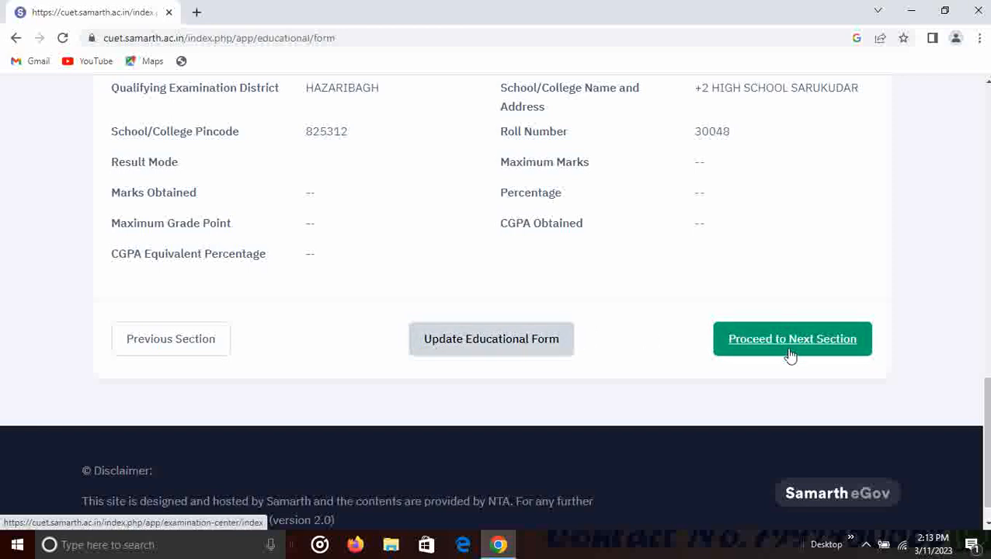
click(791, 356)
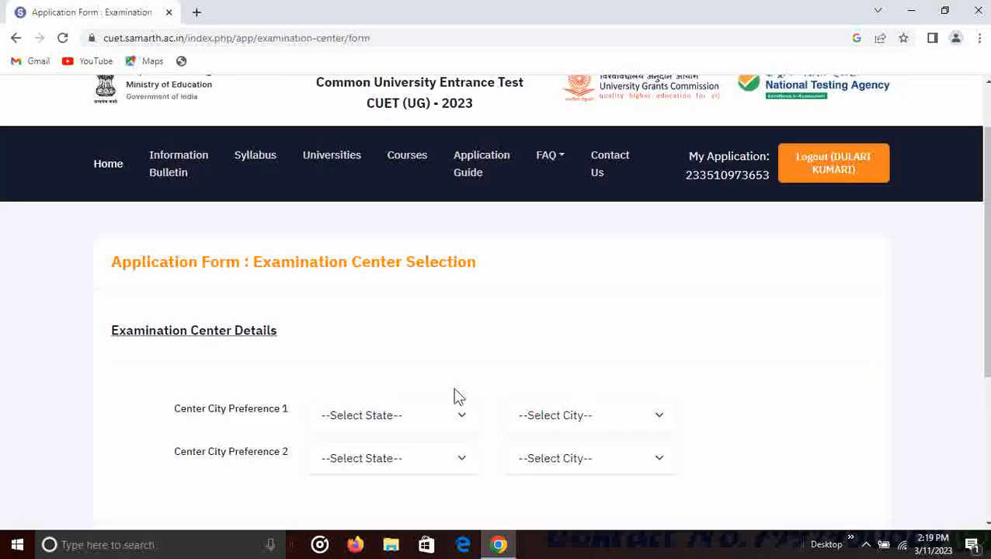
scroll(435, 396, down, 1)
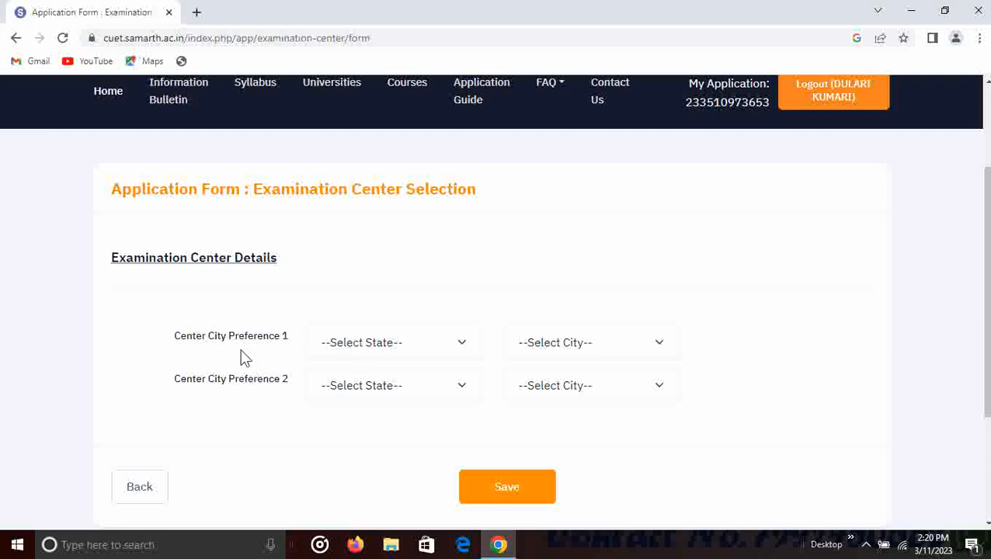
- Choose JHARKHAND – HAZARIBAGH as the first exam-city preference and save the centre choices
click(368, 345)
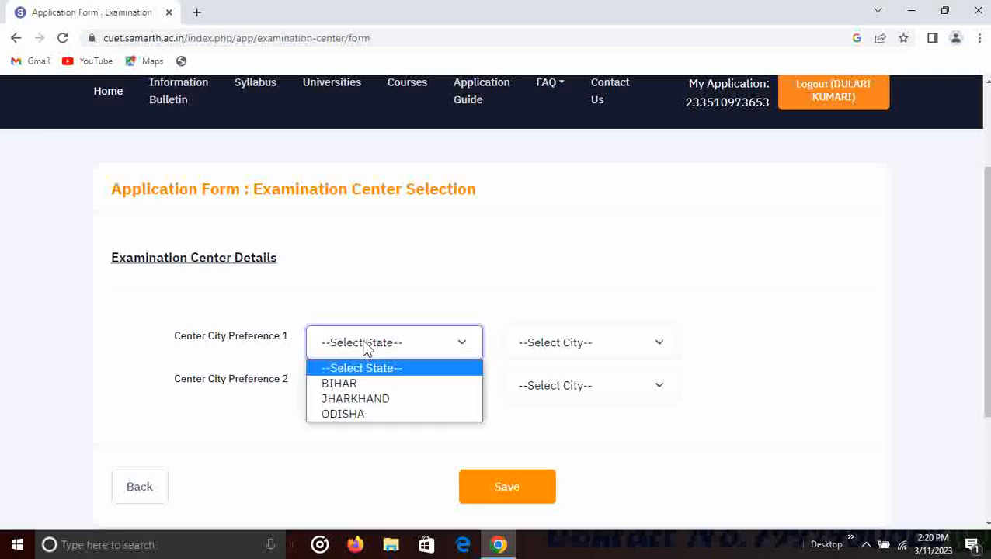
click(378, 398)
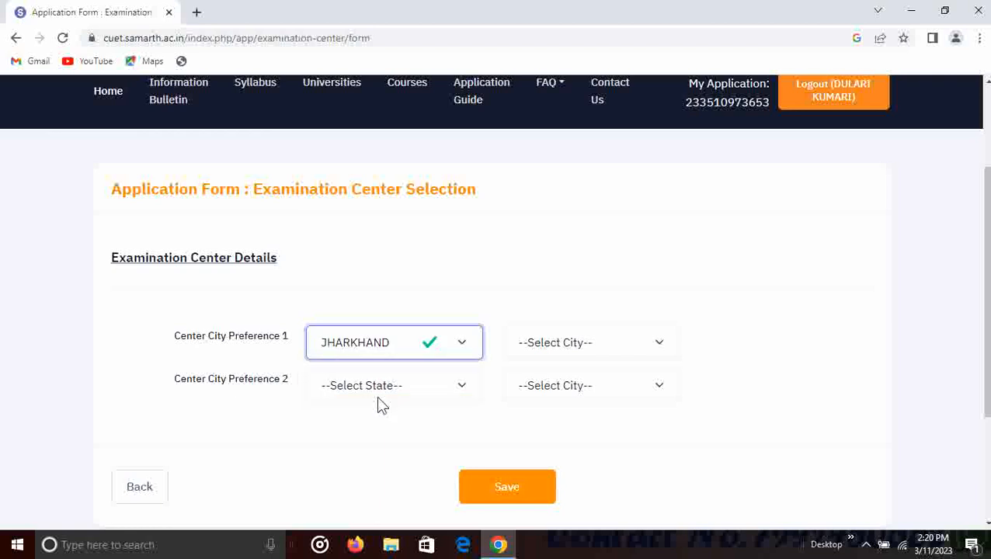
click(579, 350)
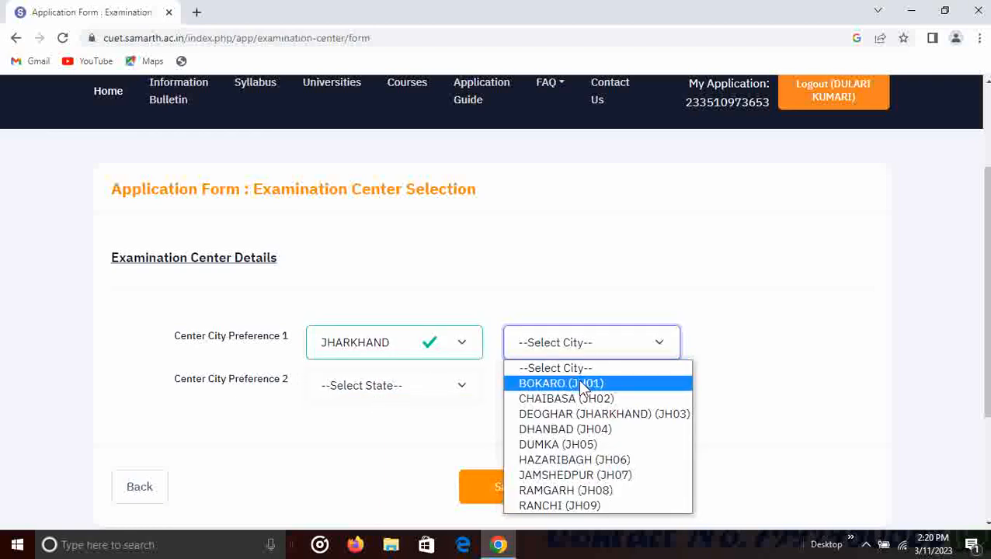
click(583, 460)
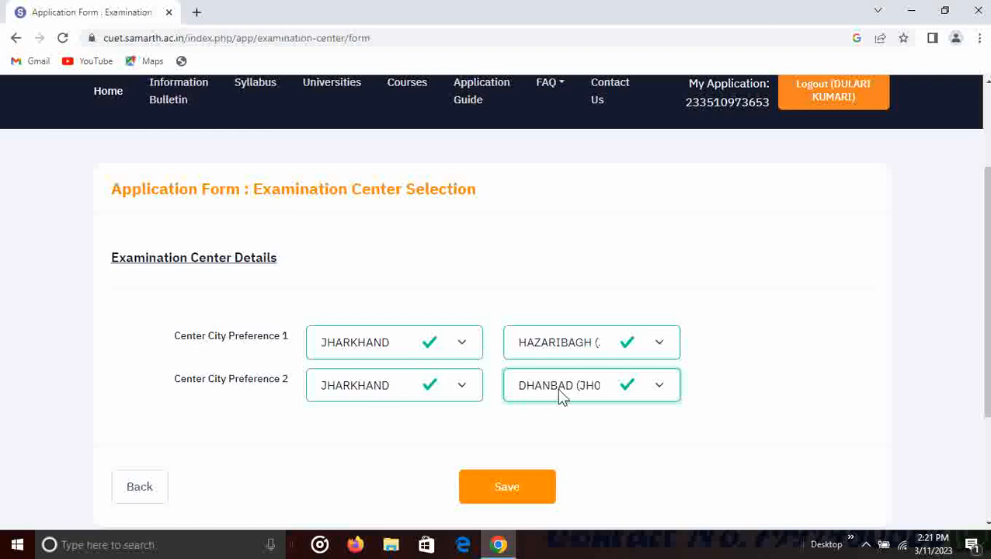
scroll(552, 405, down, 1)
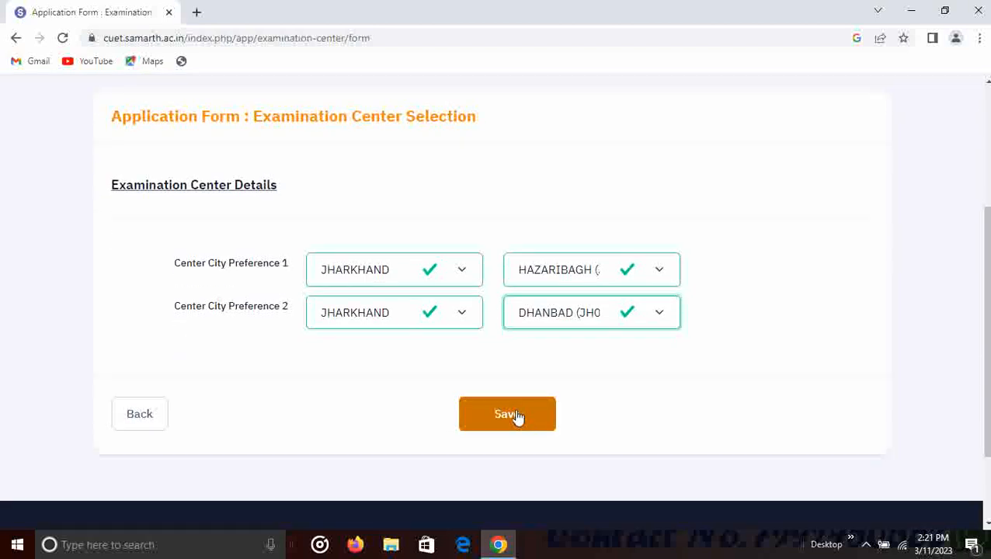
click(516, 417)
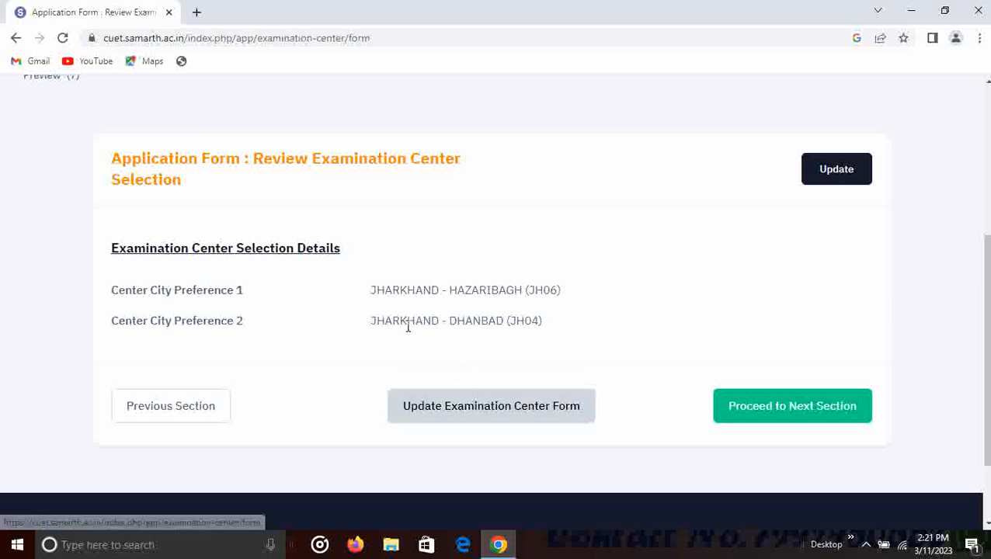
- Proceed to University / Programme Selection and pick Vinoba Bhave University from the university list
click(777, 408)
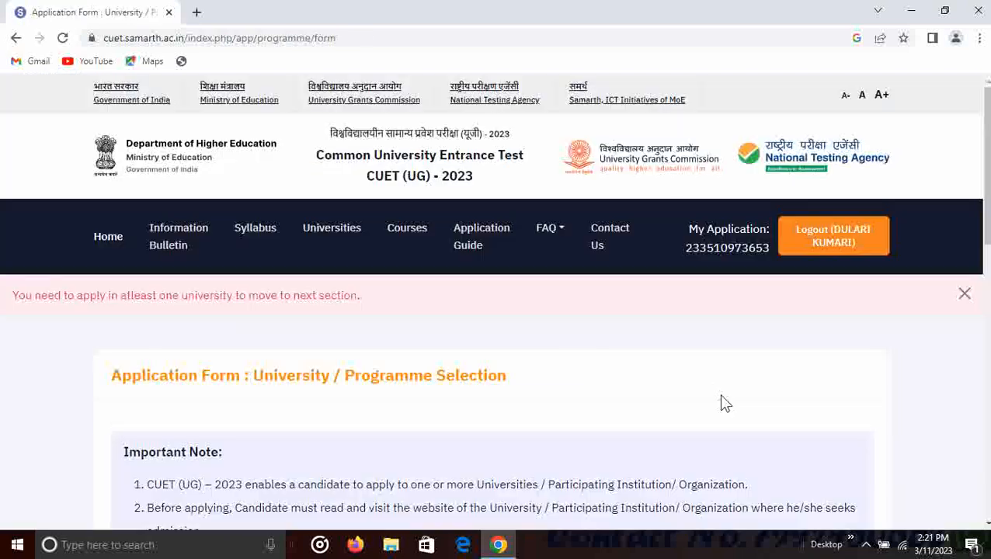
scroll(721, 398, down, 2)
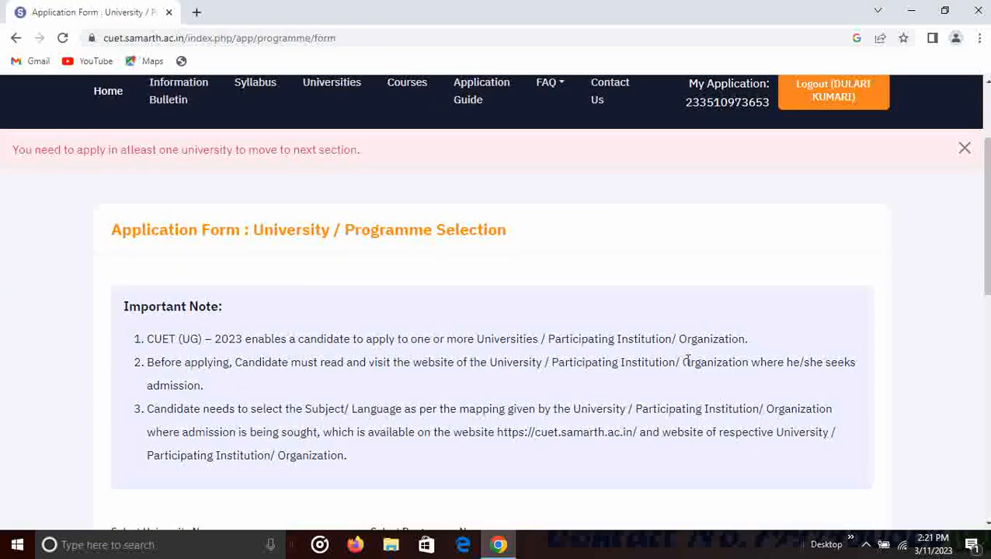
scroll(694, 358, down, 3)
scroll(688, 370, down, 1)
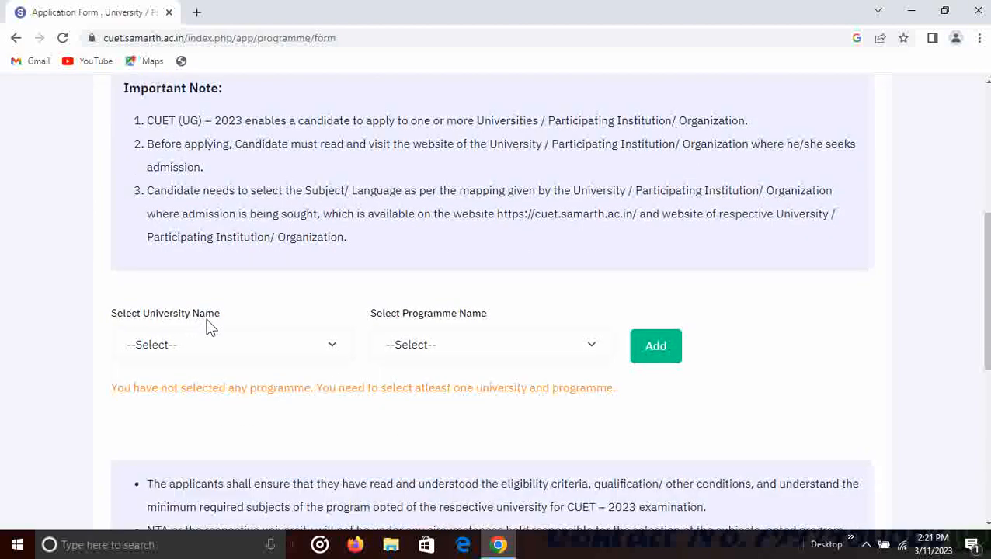
scroll(225, 344, down, 4)
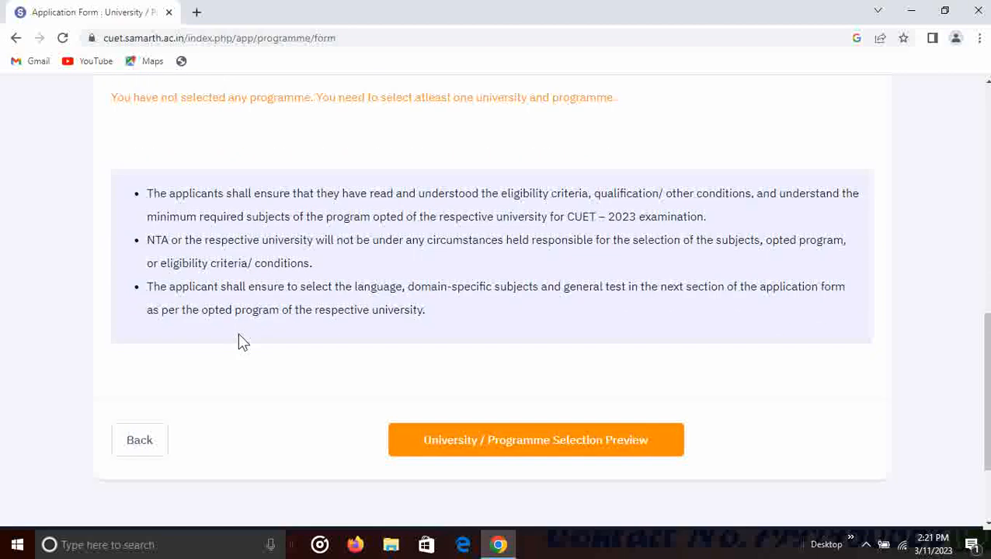
scroll(238, 342, up, 2)
scroll(240, 342, up, 2)
click(210, 350)
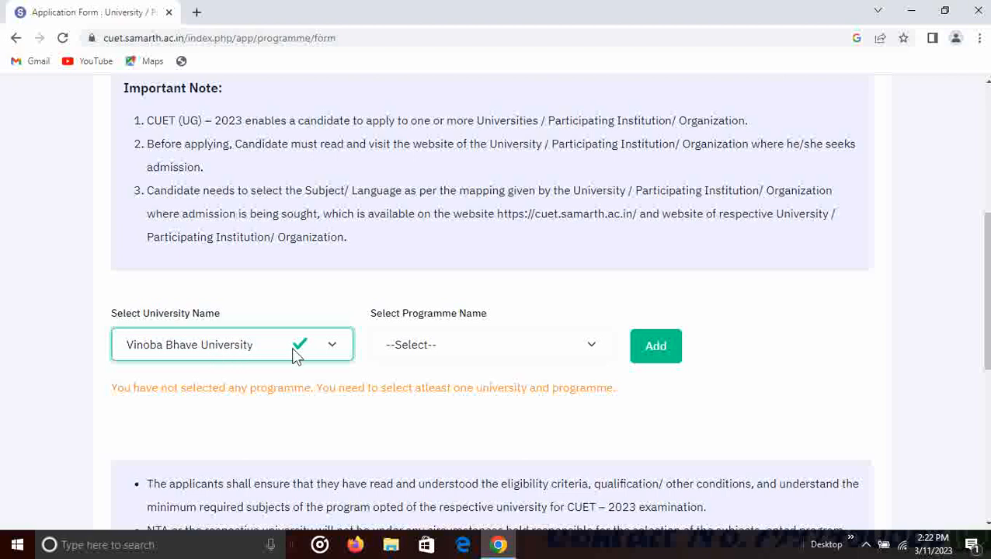
- Select the Social Science (Political Science) undergraduate programme and add it to the list
click(506, 346)
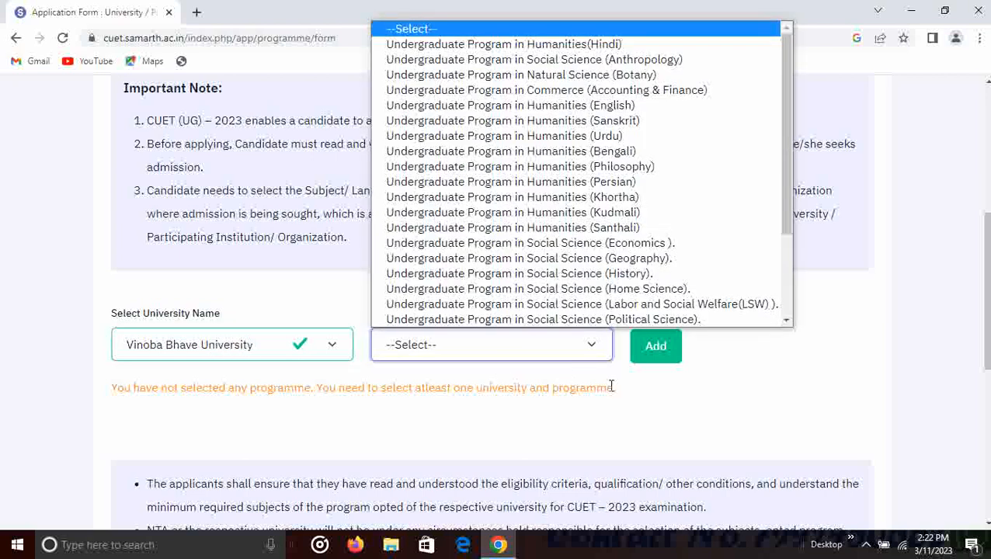
click(575, 381)
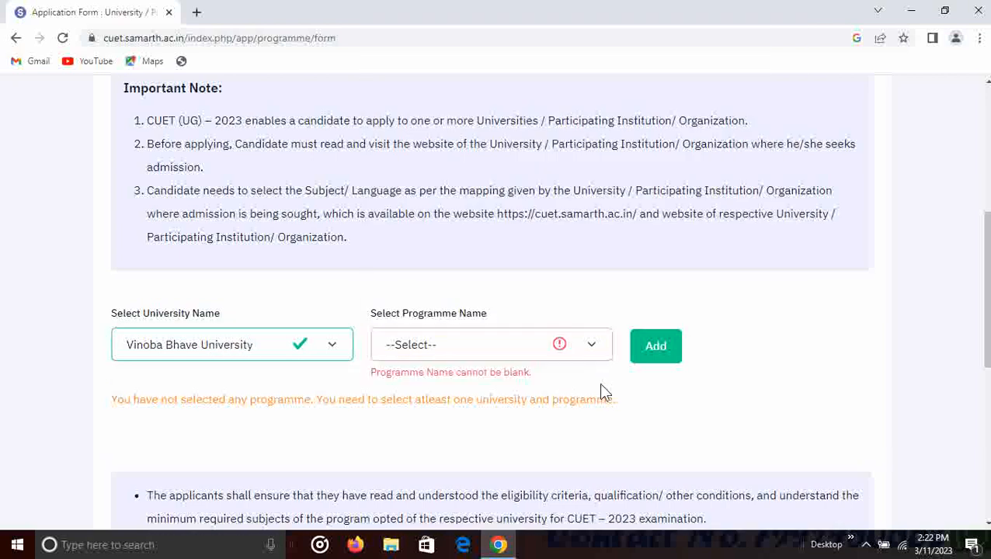
click(443, 354)
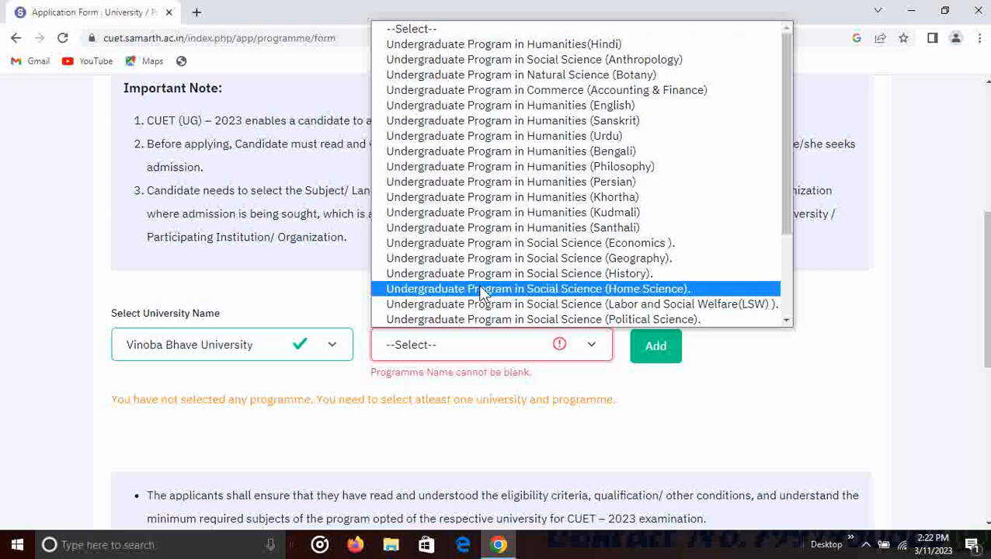
scroll(483, 293, down, 3)
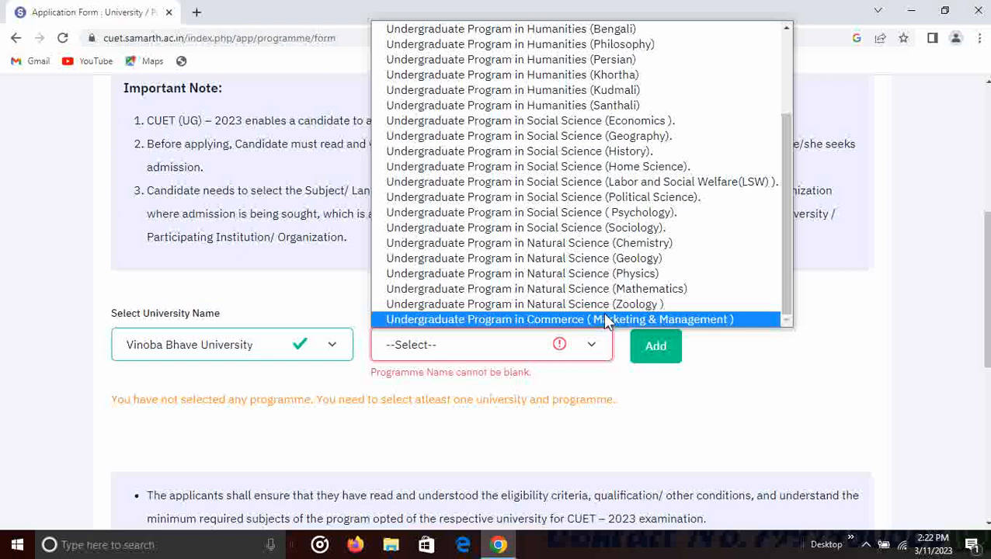
click(593, 231)
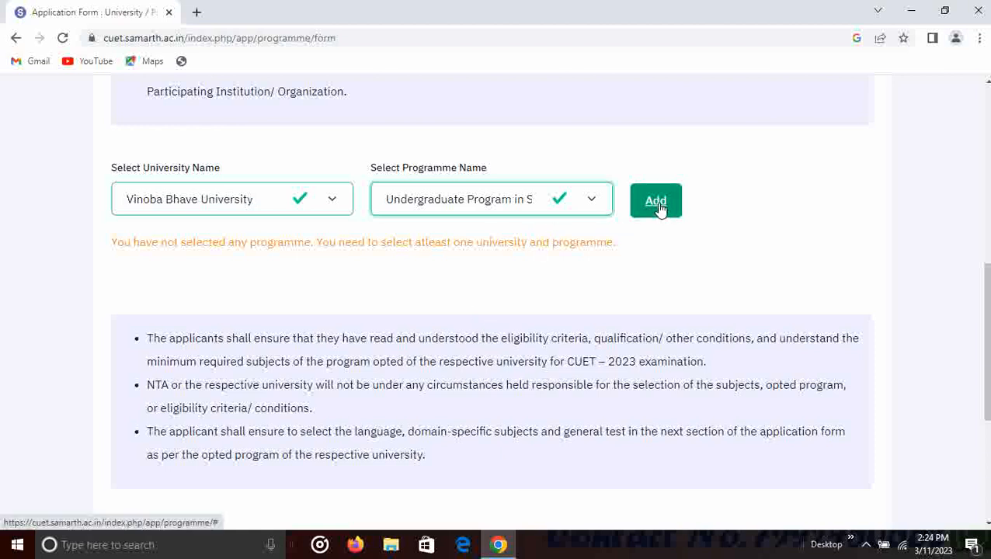
click(657, 204)
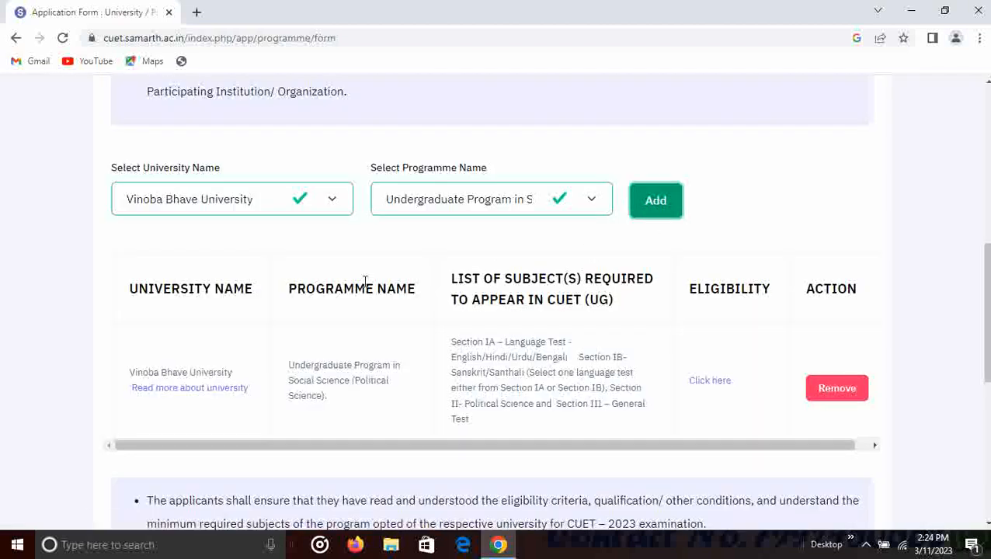
- Add Vinoba Bhave University's Humanities (Hindi) programme to the selection
scroll(435, 291, down, 1)
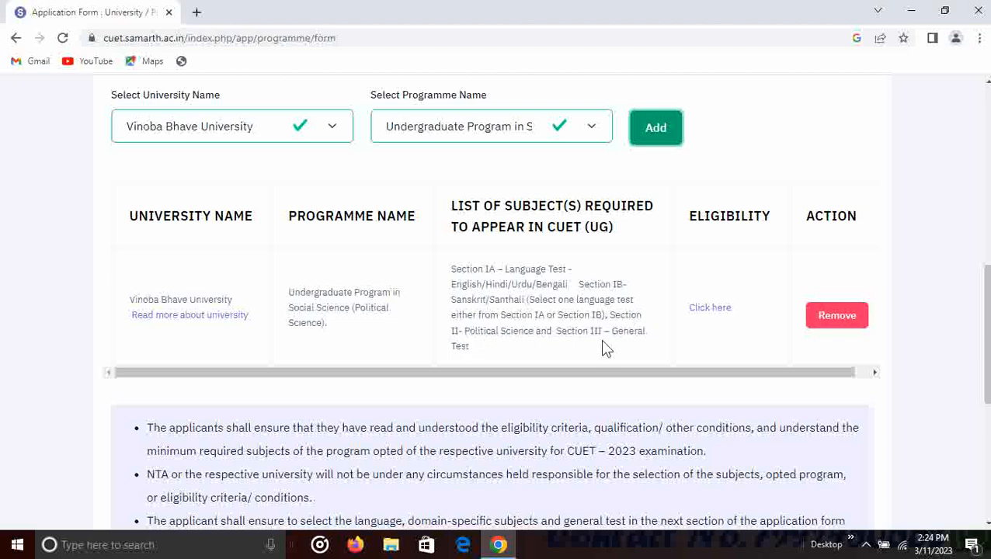
scroll(548, 346, down, 2)
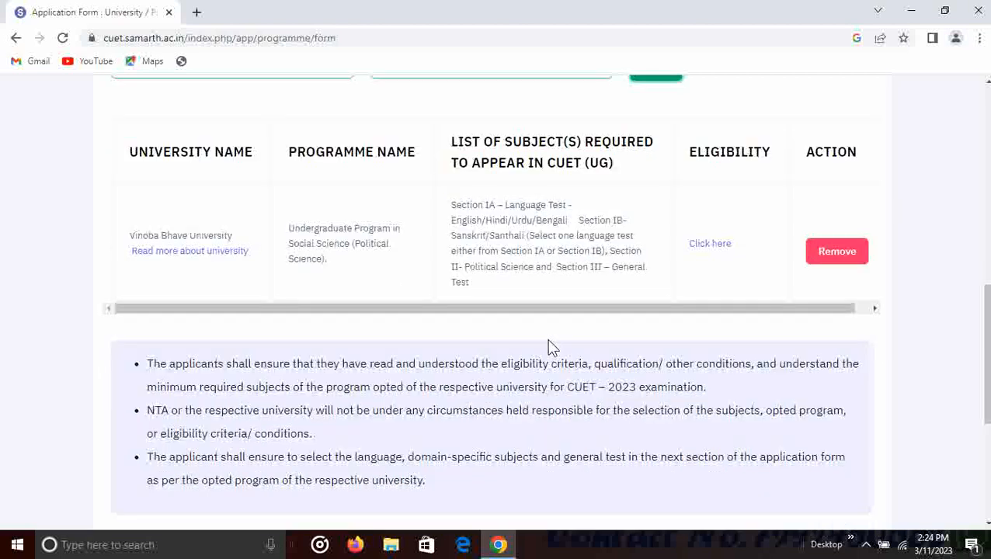
scroll(549, 334, up, 2)
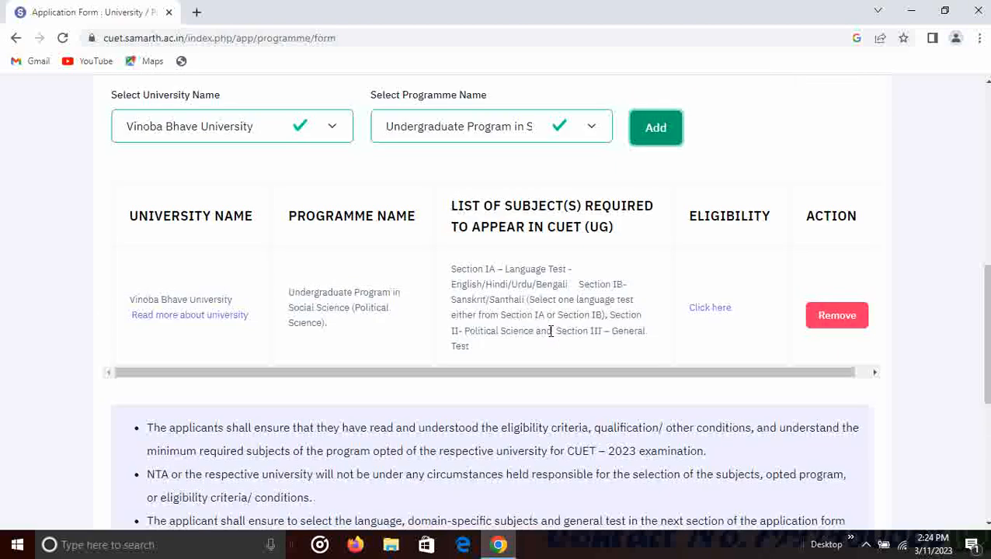
scroll(547, 342, down, 3)
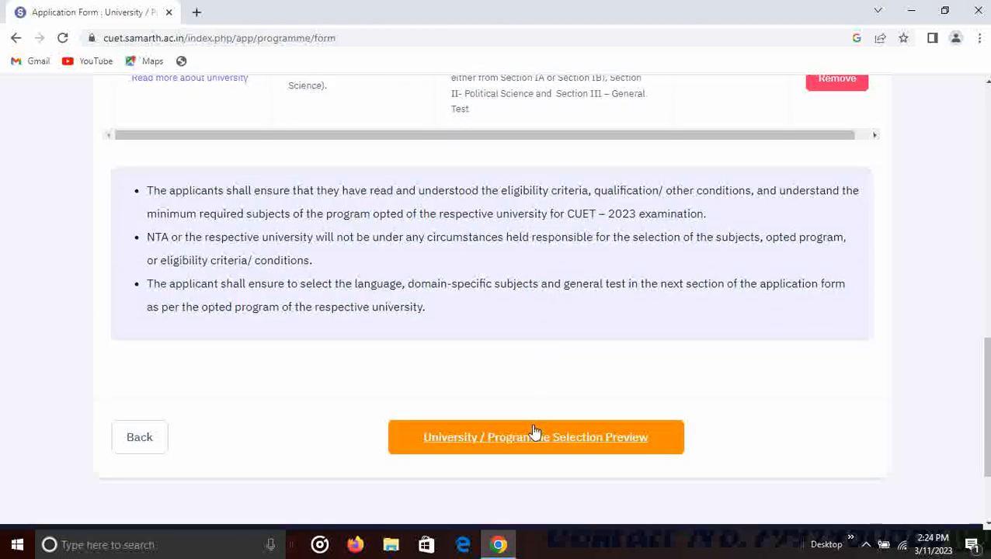
scroll(529, 400, up, 4)
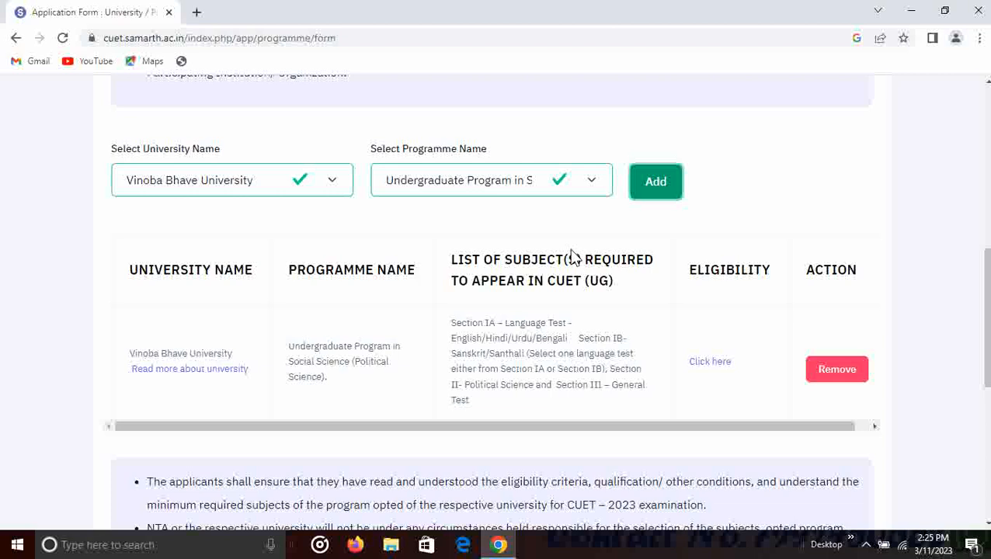
key(shift+Tab)
key(Down)
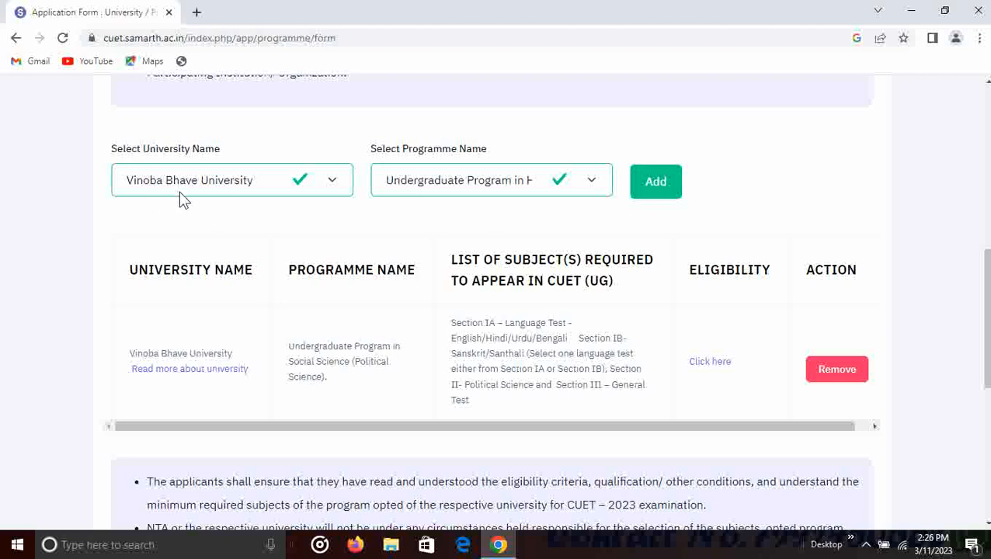
click(463, 192)
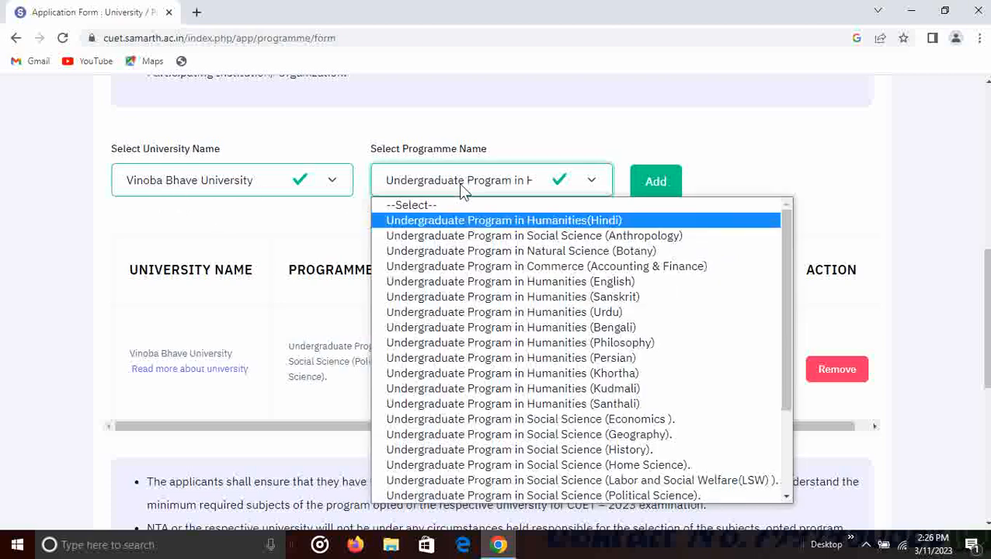
click(535, 220)
click(651, 185)
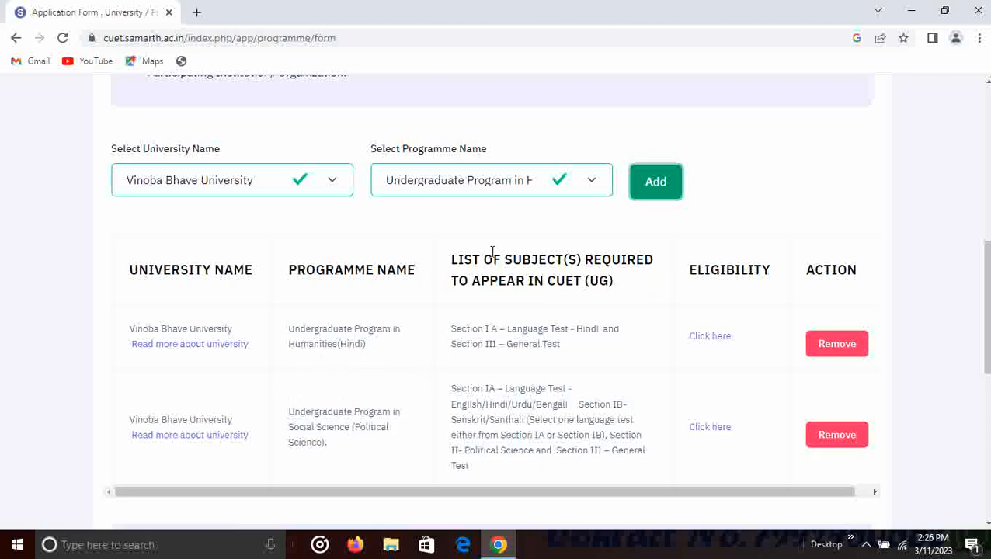
- Add the Social Science (History) programme, giving three selected programmes
click(593, 183)
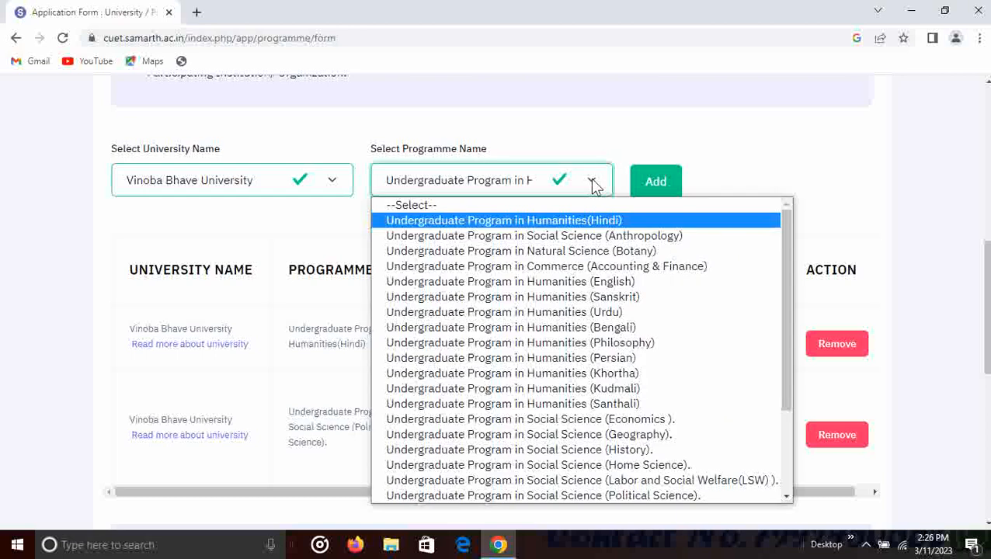
click(618, 450)
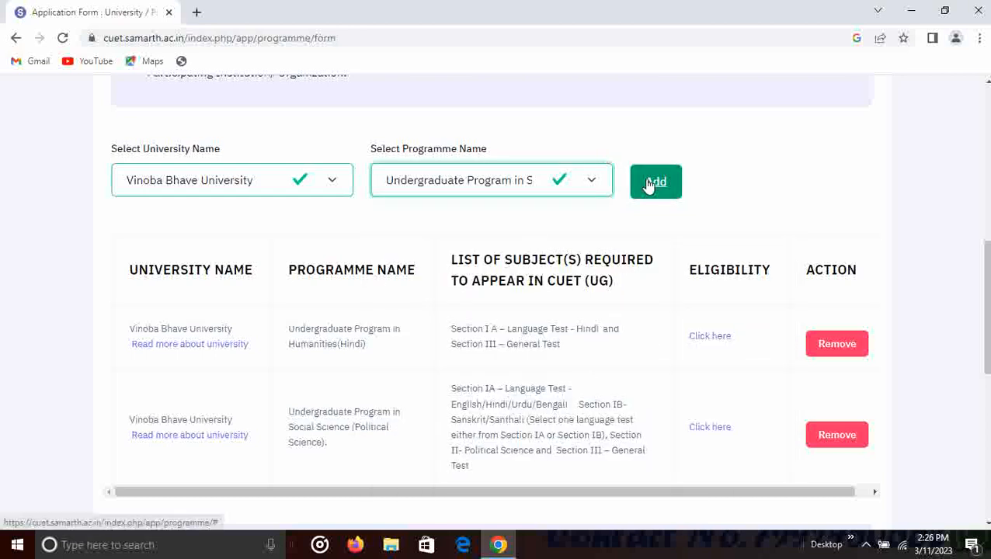
click(649, 184)
scroll(328, 279, down, 2)
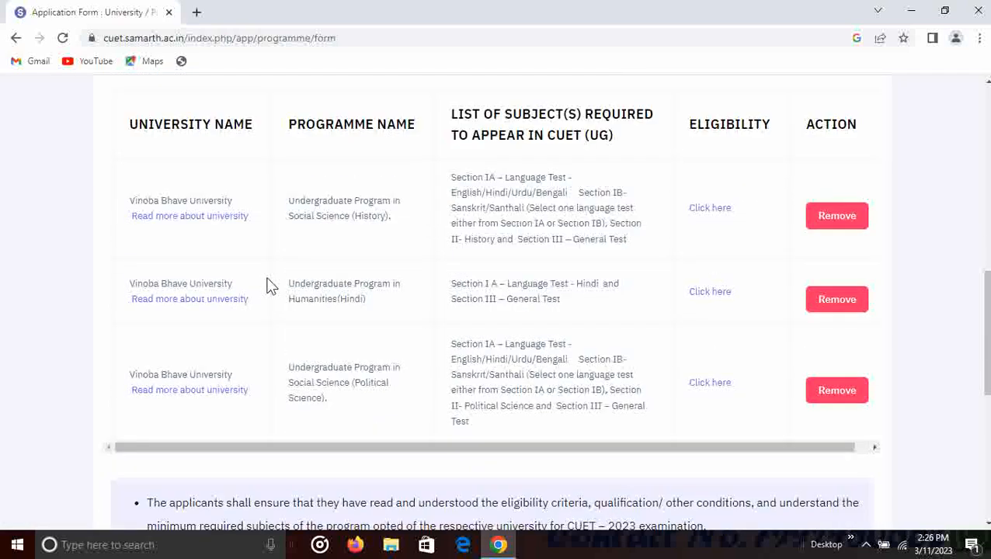
scroll(423, 283, down, 6)
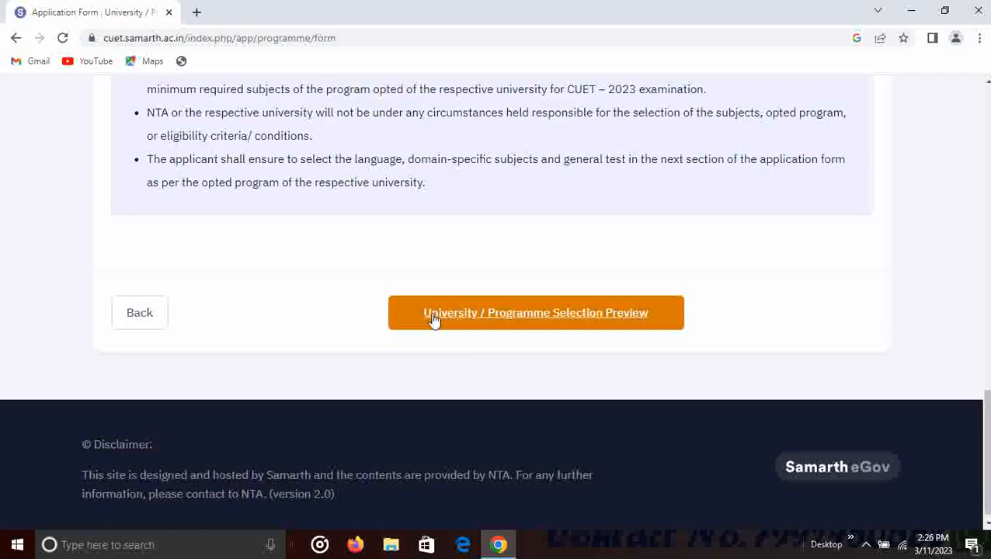
- Preview the three selected university programmes, then continue to Test Paper / Subject(s) Selection
click(568, 320)
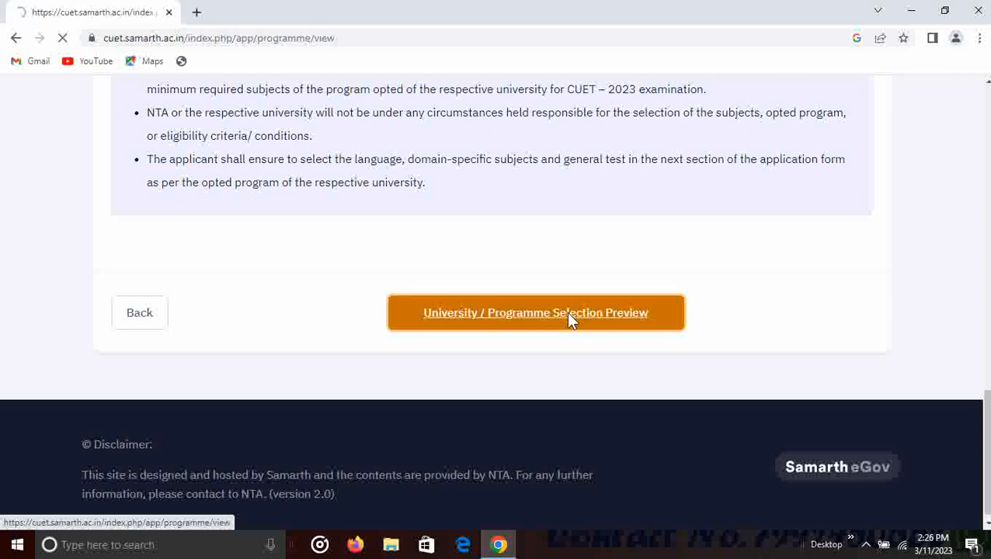
scroll(568, 321, down, 5)
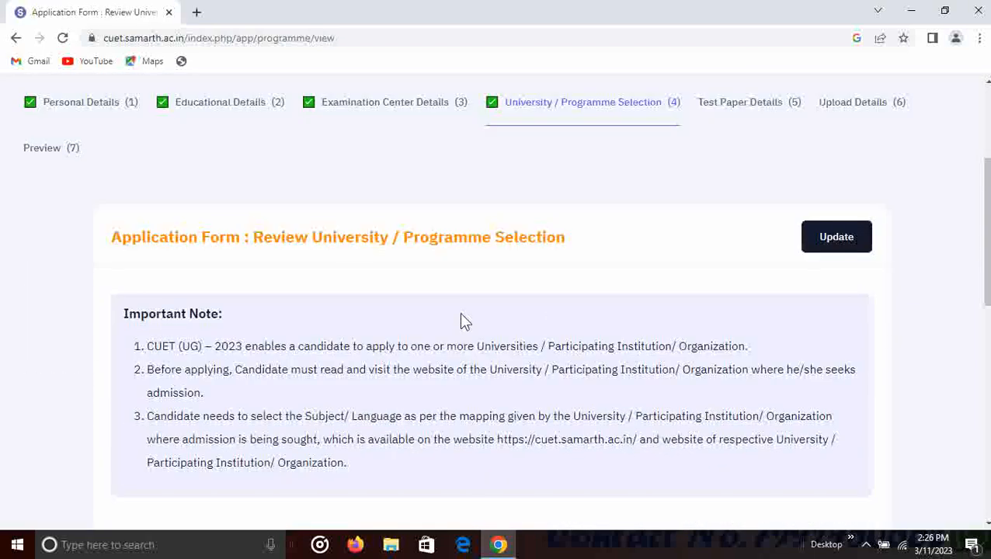
scroll(401, 230, down, 1)
scroll(401, 230, up, 1)
scroll(575, 233, down, 5)
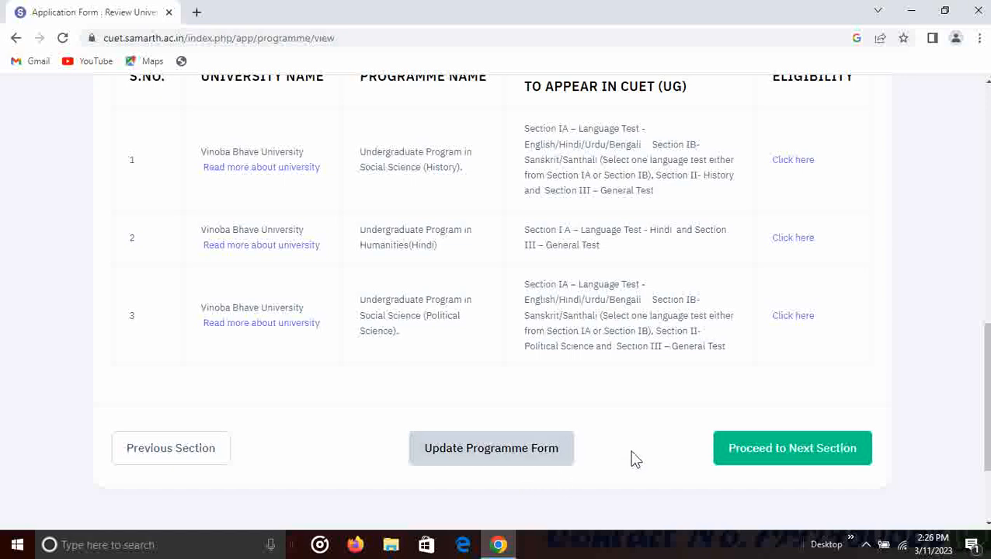
click(793, 449)
- Choose 102 : Hindi for Test Paper / Subject 1, leaving Subject 2 unchanged
scroll(576, 409, down, 4)
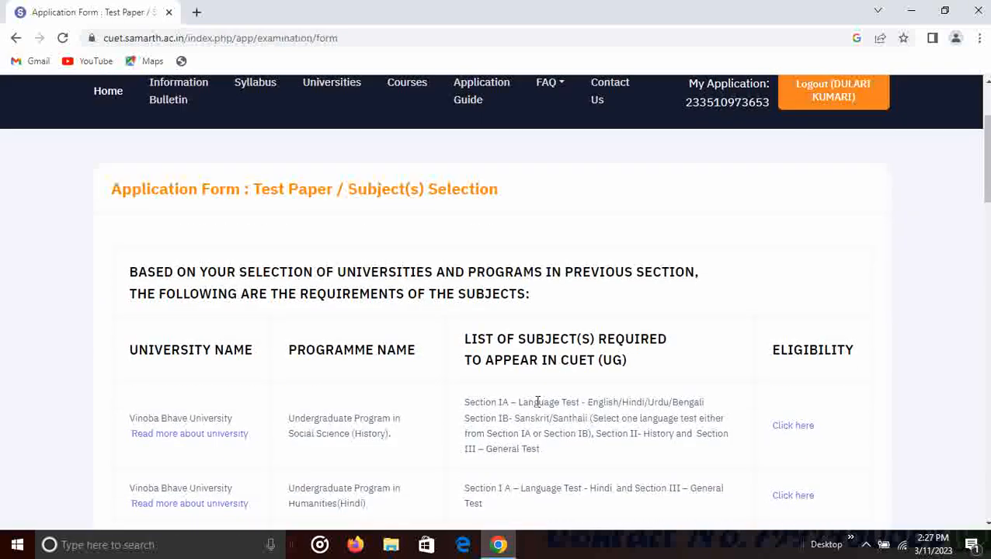
scroll(526, 401, down, 7)
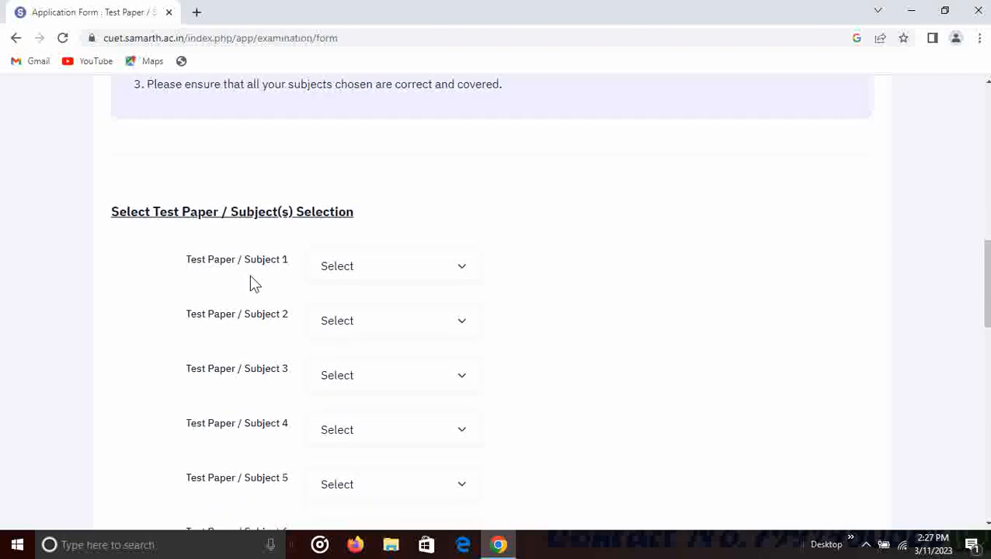
click(347, 278)
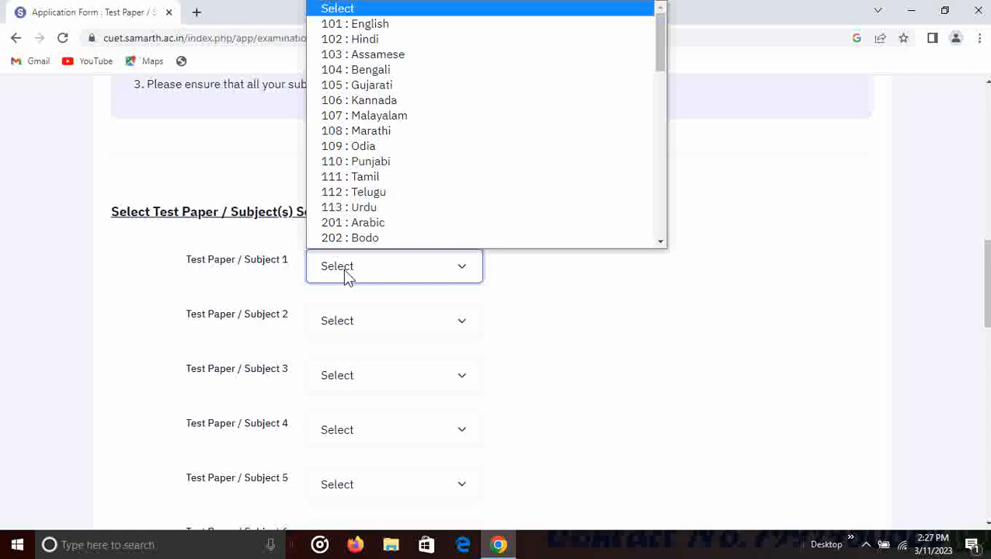
scroll(384, 34, down, 1)
click(392, 27)
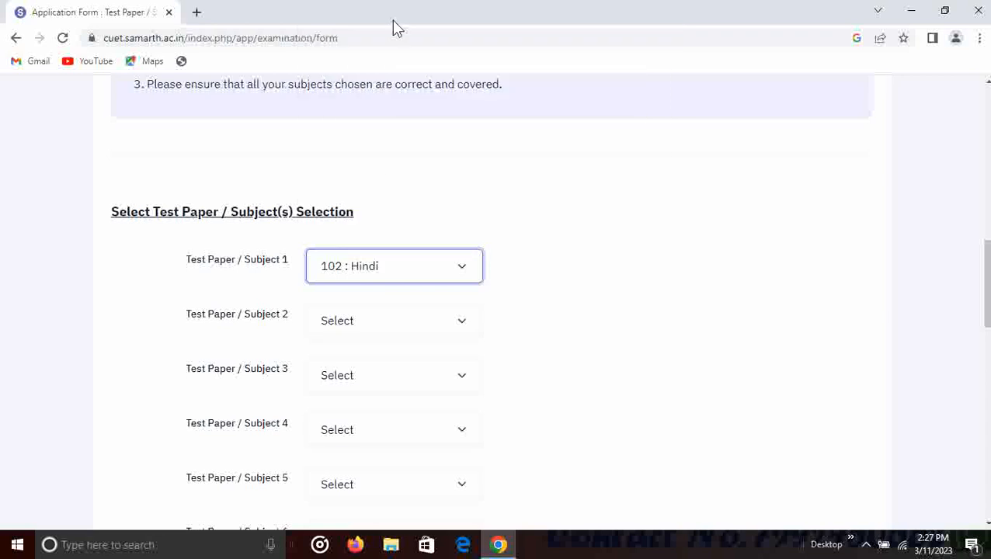
click(354, 327)
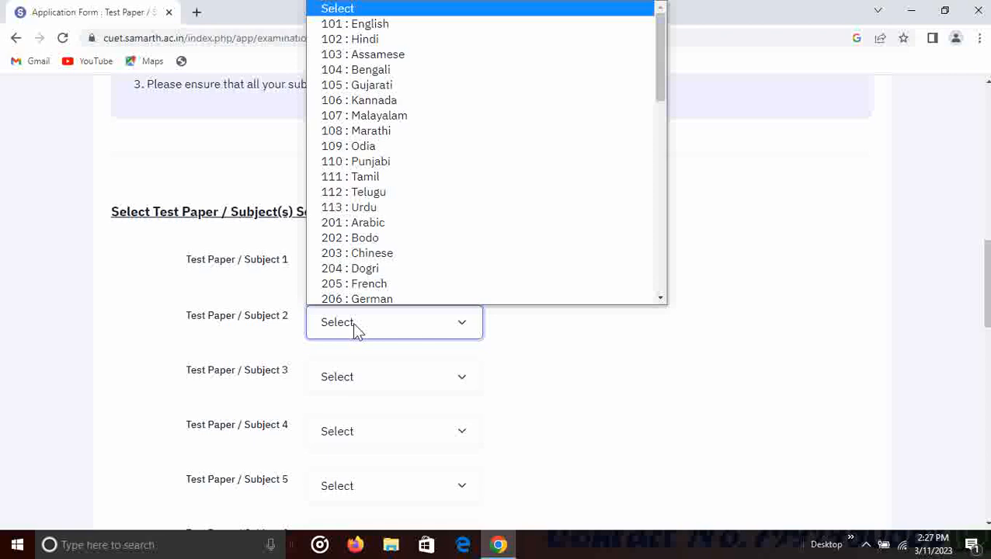
click(556, 419)
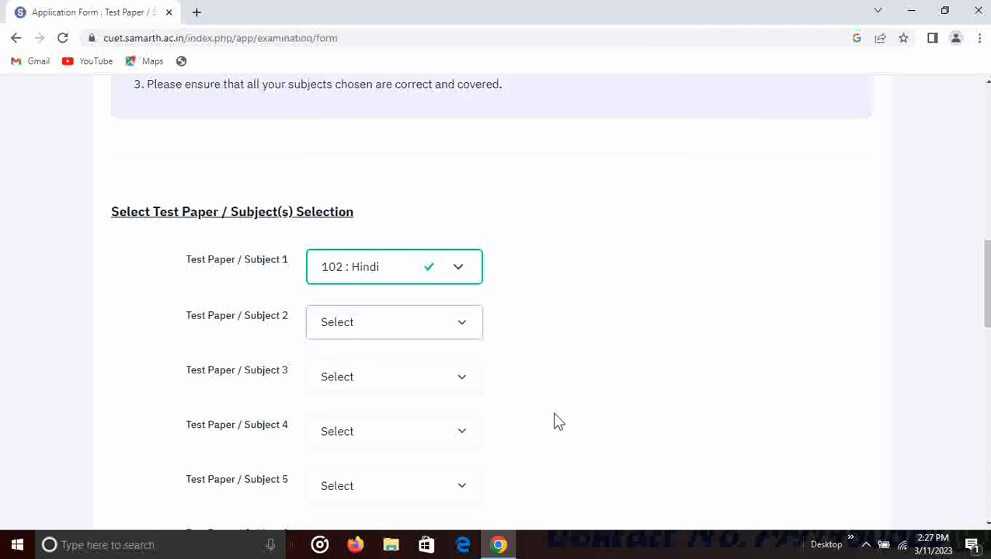
- Set Subjects 10 and 9 to NA : Not Applicable
scroll(494, 406, down, 1)
scroll(497, 408, down, 4)
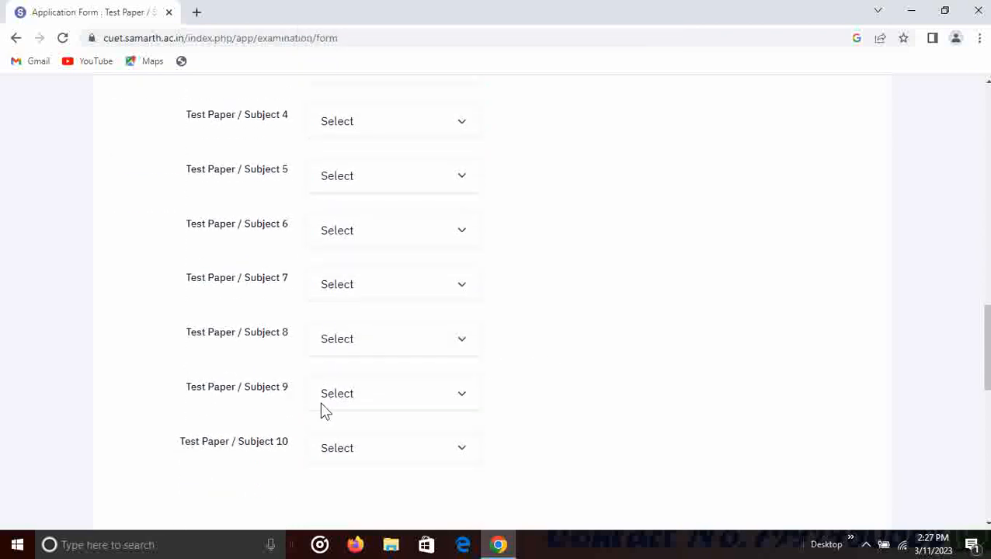
click(342, 454)
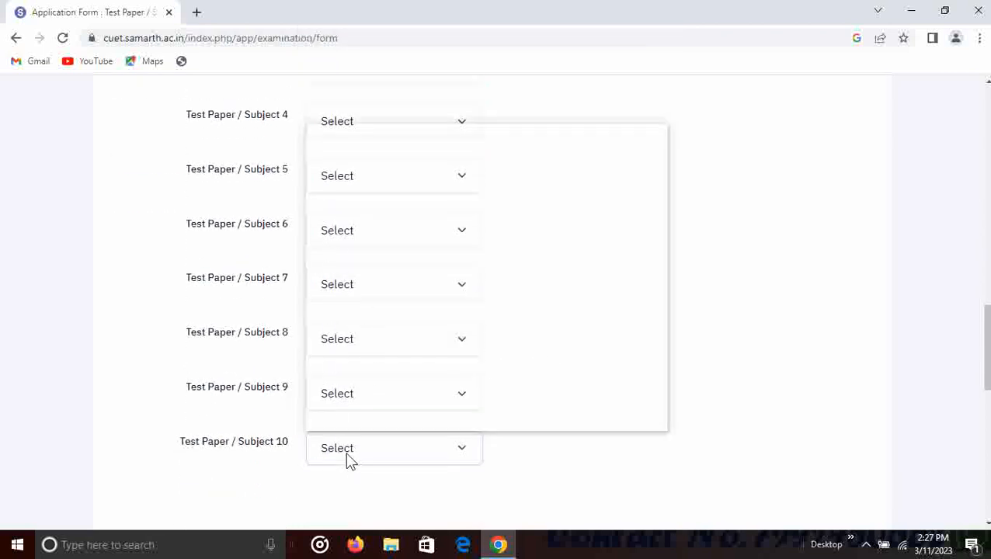
scroll(387, 250, down, 12)
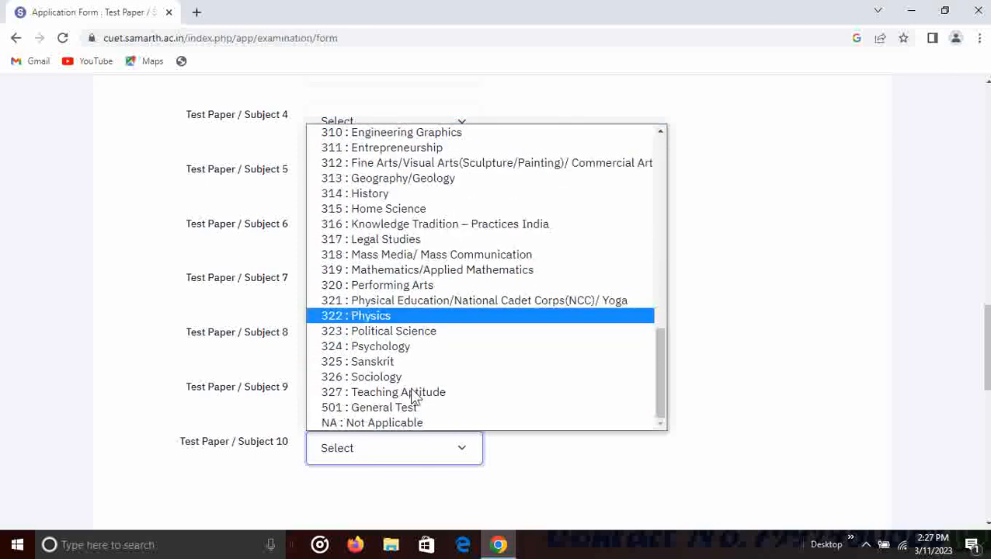
click(412, 423)
click(379, 393)
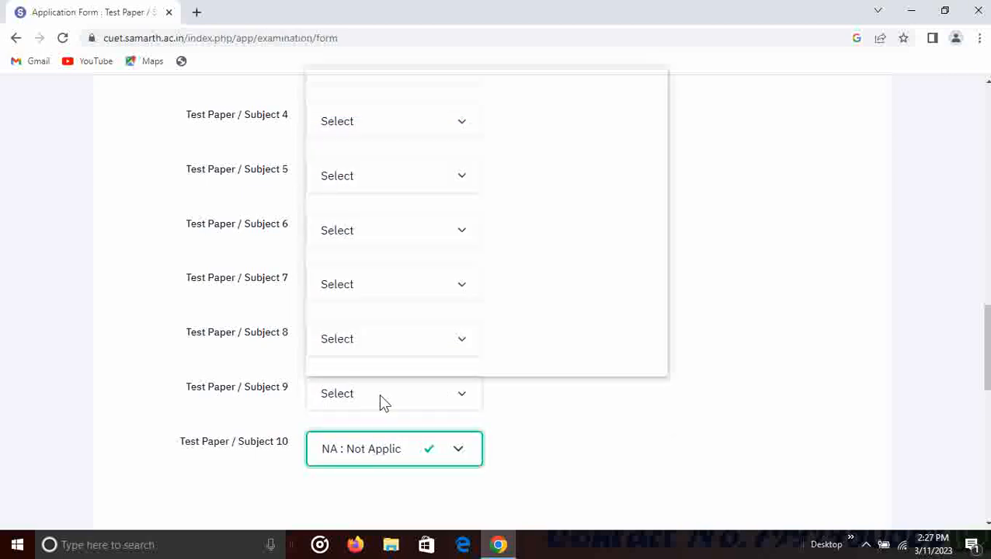
scroll(392, 353, down, 12)
click(393, 373)
- Set Subjects 8 and 7 to NA : Not Applicable
click(376, 278)
scroll(381, 237, down, 12)
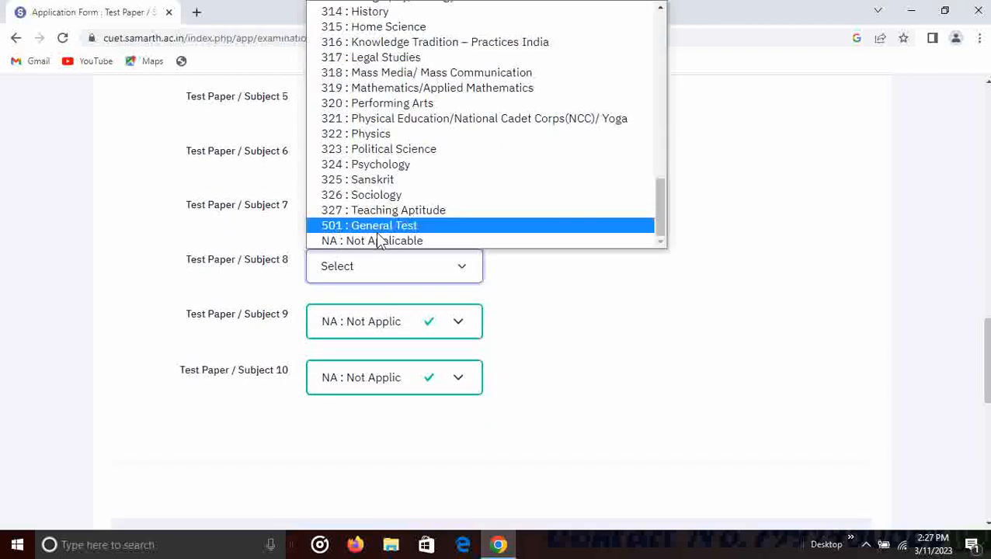
click(378, 239)
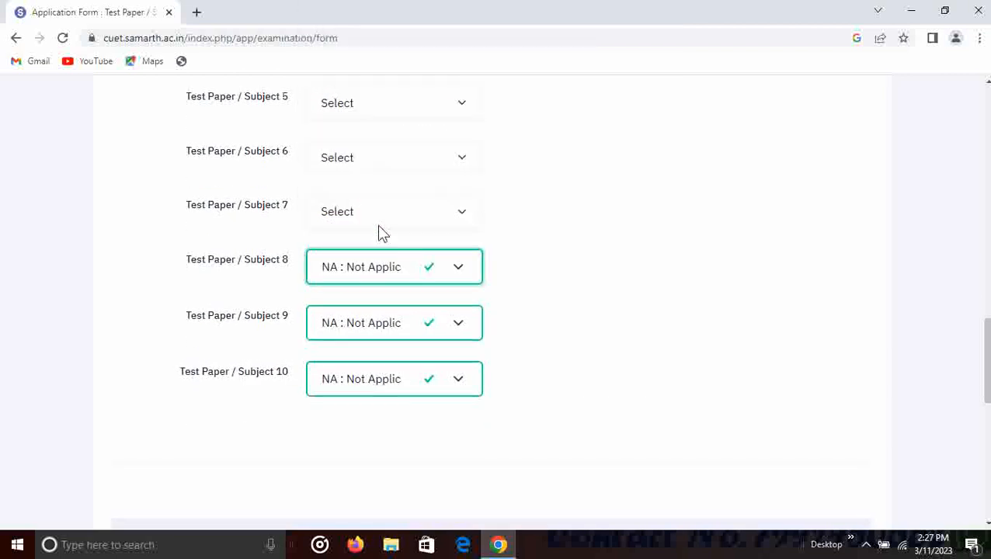
click(380, 218)
scroll(377, 253, down, 12)
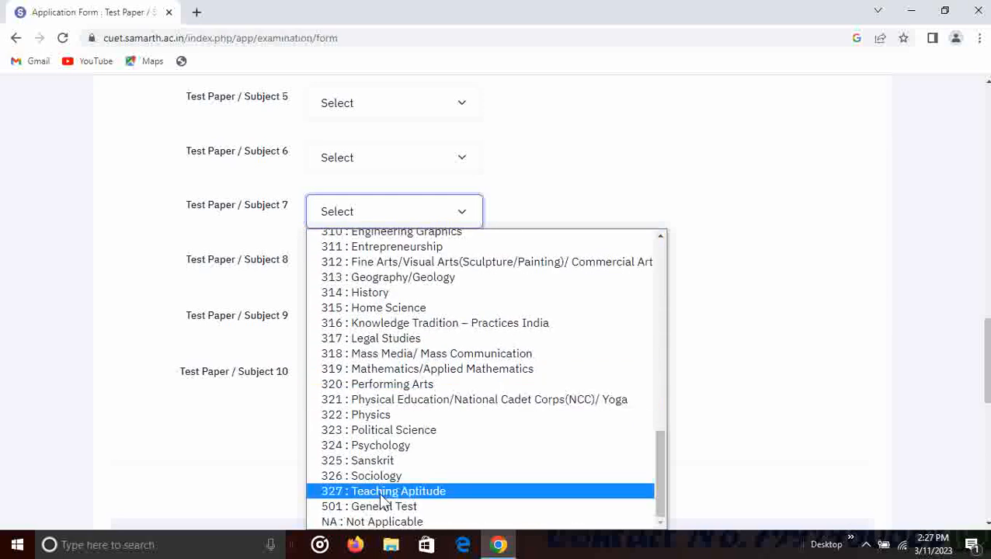
click(386, 522)
scroll(392, 286, up, 7)
scroll(389, 283, down, 2)
- Make Subject 2 323 : Political Science, taken in Hindi medium
click(379, 257)
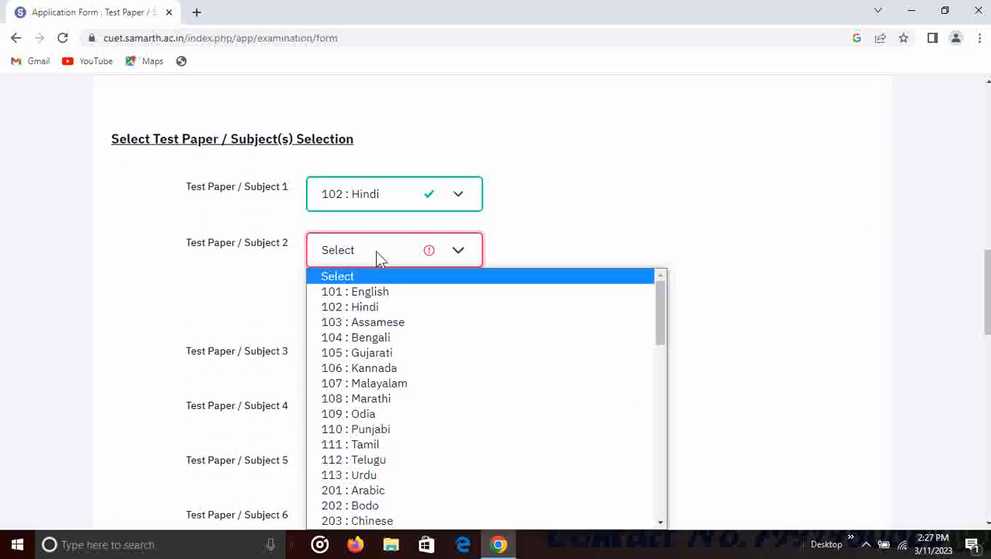
scroll(394, 401, down, 6)
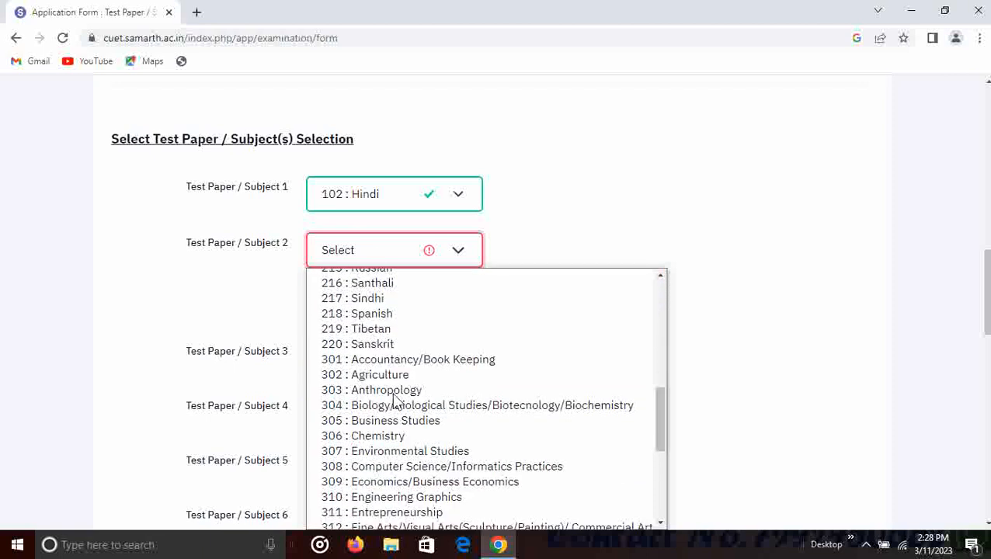
scroll(389, 364, down, 4)
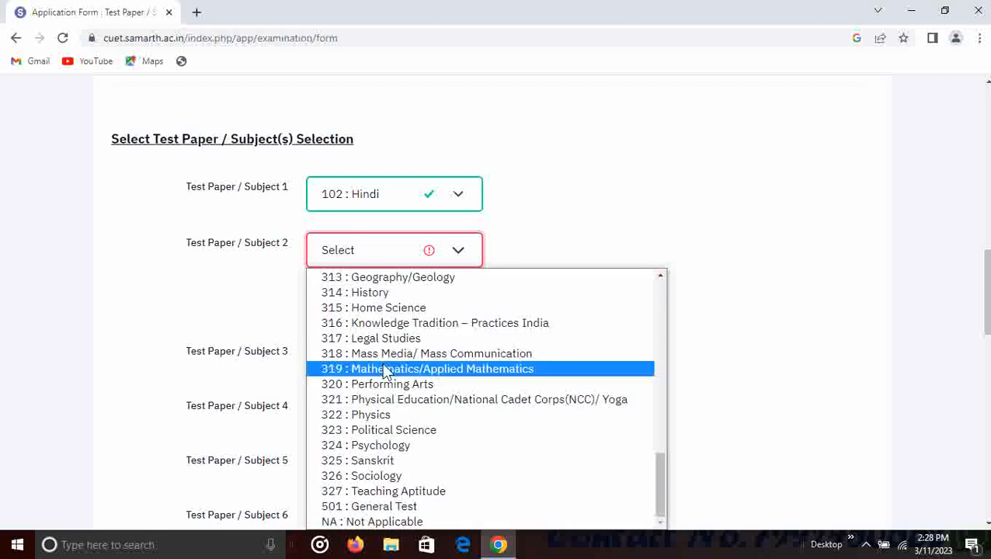
click(412, 435)
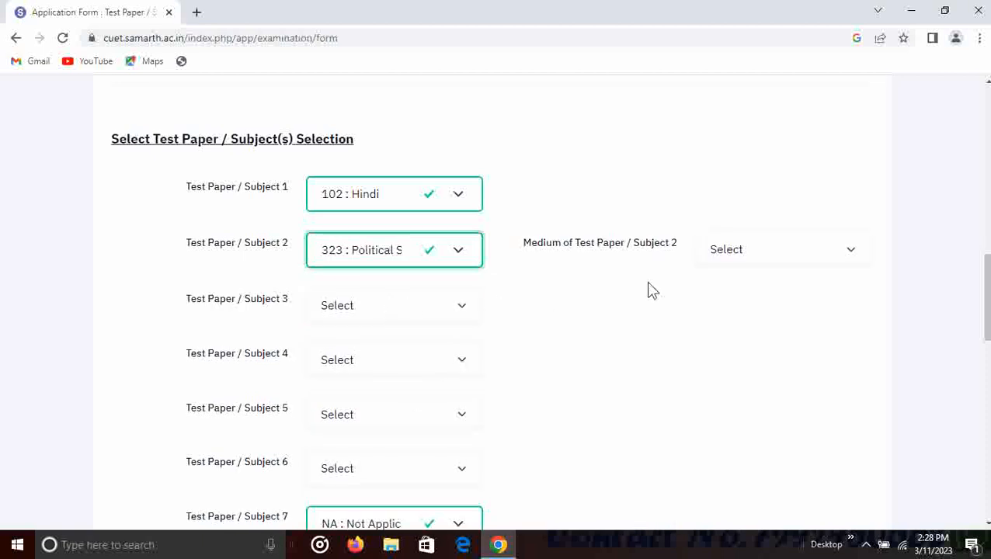
click(738, 257)
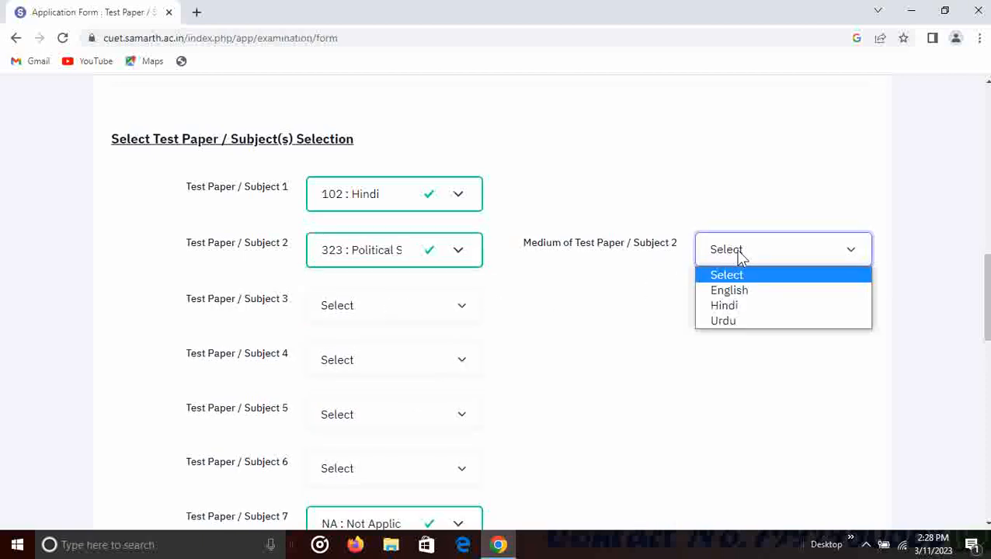
click(742, 313)
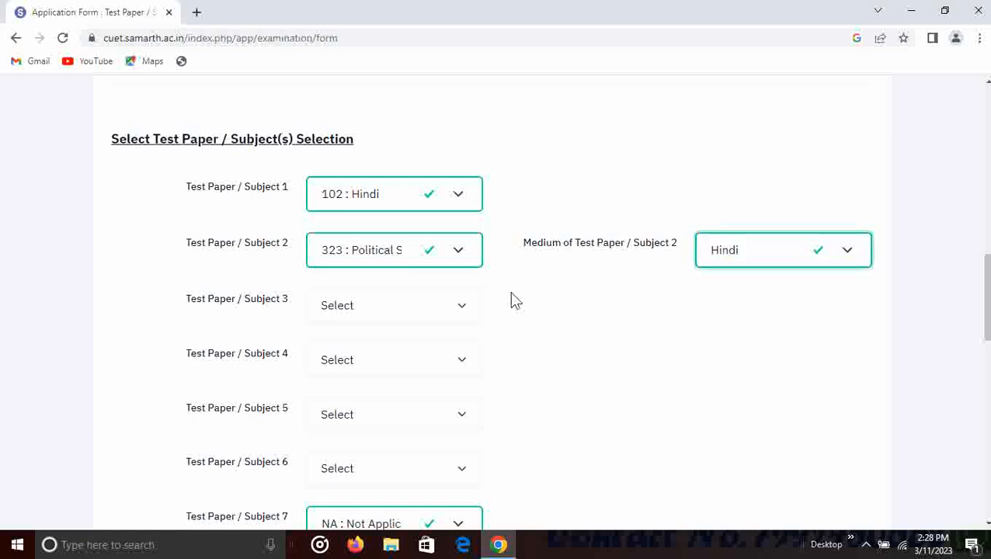
- Check Subject 3's options, then set Subjects 5 and 6 to NA : Not Applicable
click(365, 311)
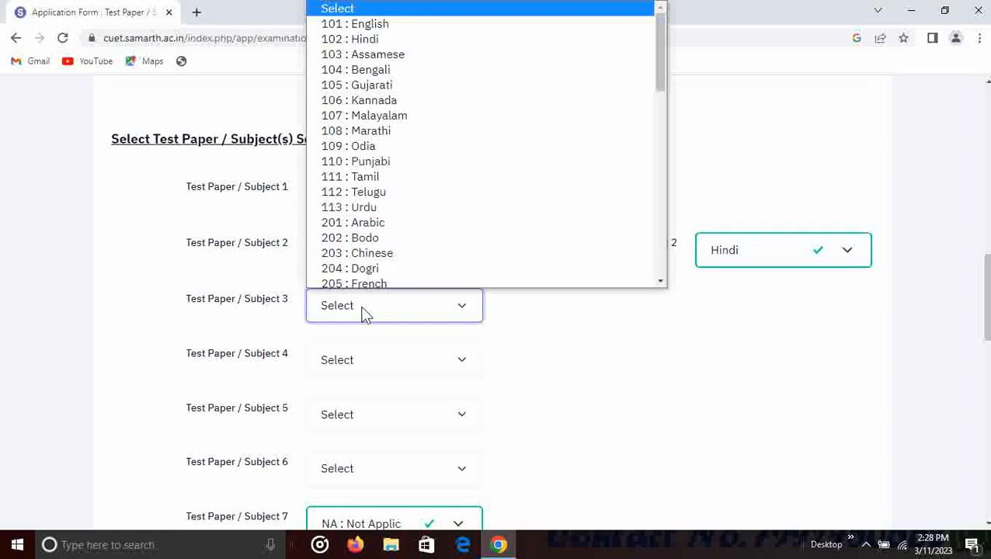
scroll(365, 311, up, 5)
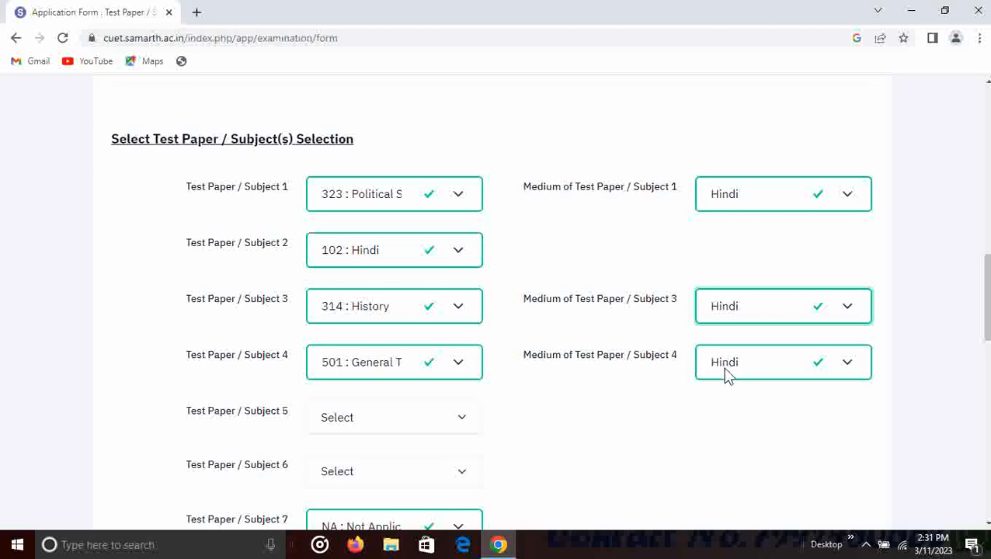
scroll(727, 375, down, 1)
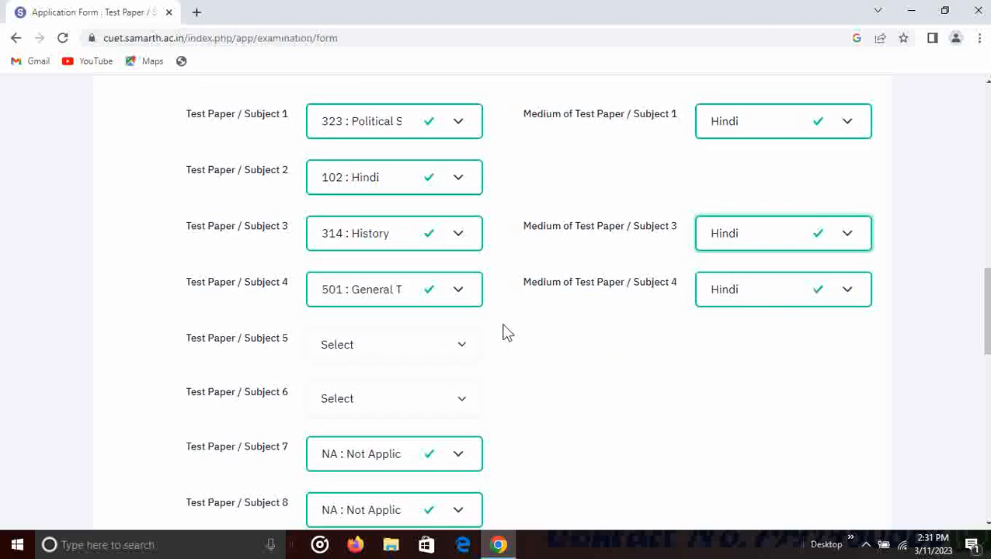
click(425, 355)
scroll(412, 295, down, 10)
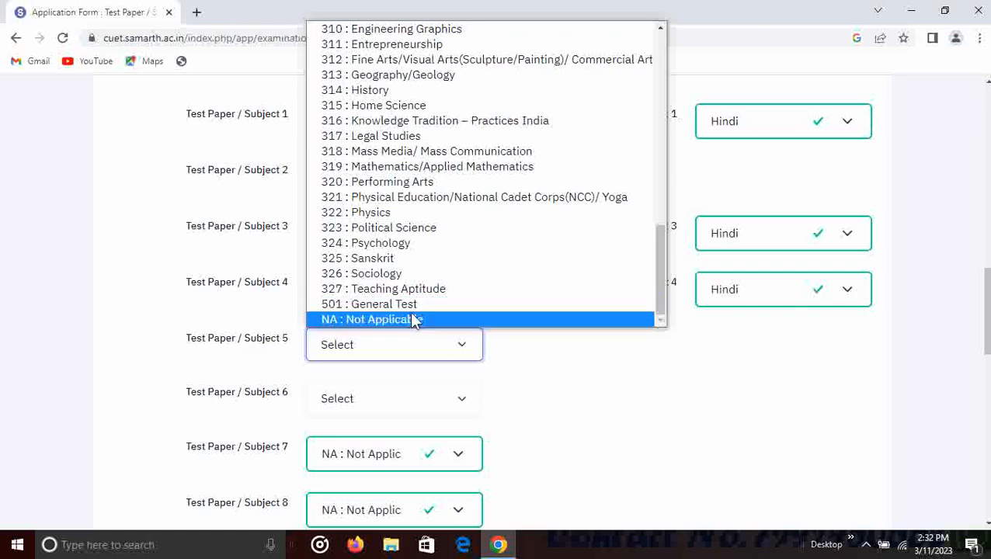
click(409, 313)
click(409, 403)
scroll(412, 348, down, 10)
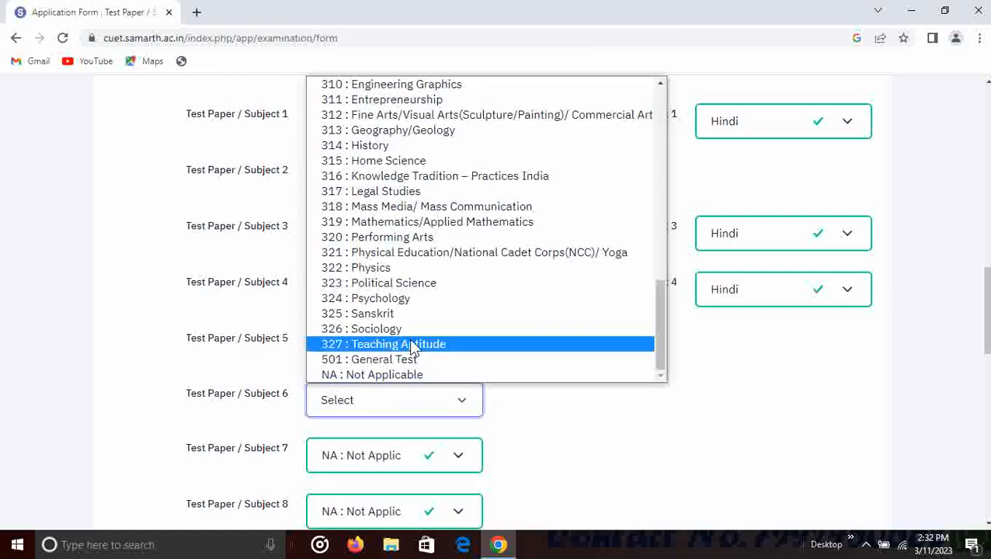
click(412, 375)
scroll(488, 389, down, 7)
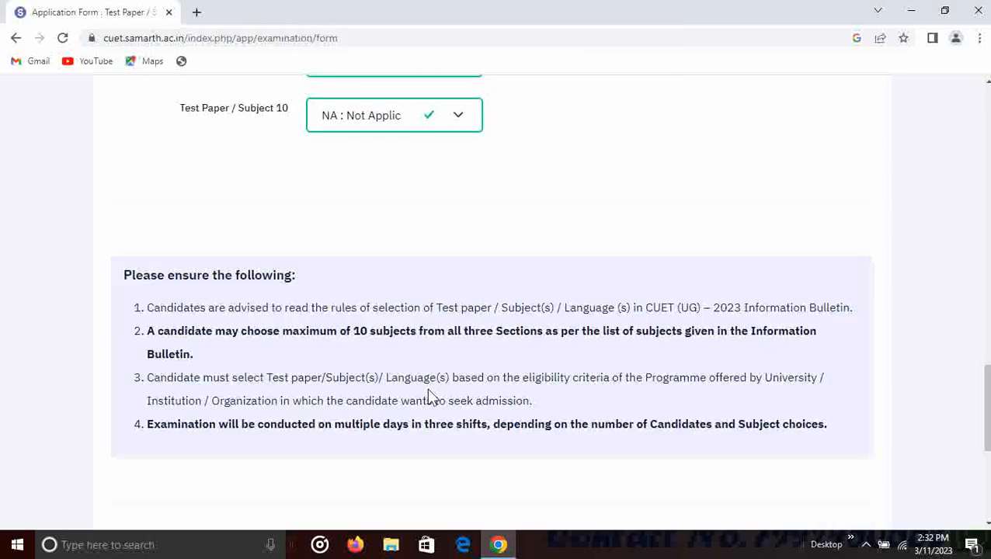
scroll(391, 398, down, 2)
- Tick the subject-selection declaration and save the test paper choices
click(119, 327)
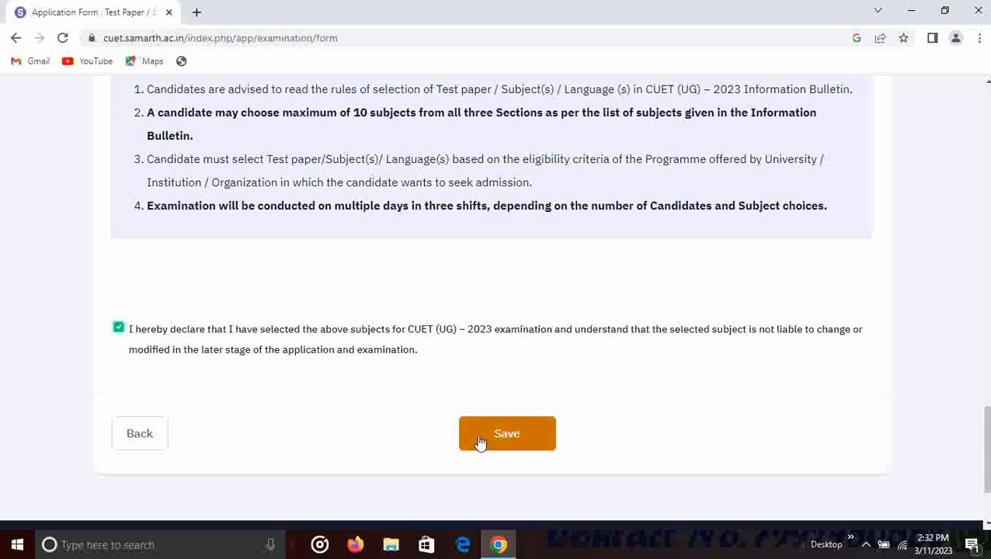
click(480, 441)
scroll(505, 315, down, 5)
scroll(506, 319, down, 3)
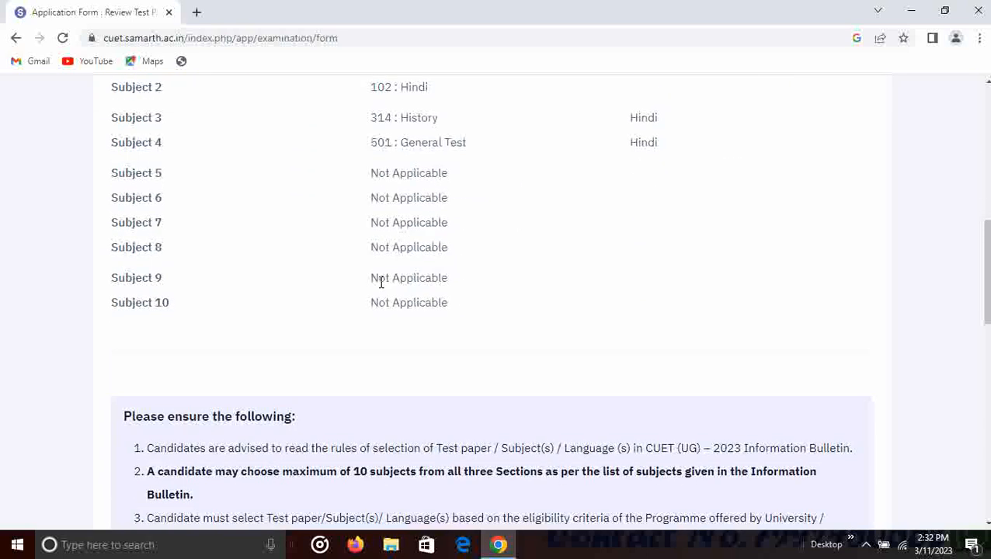
- Check the review page: four subjects chosen, Subjects 5–10 Not Applicable
scroll(380, 283, down, 8)
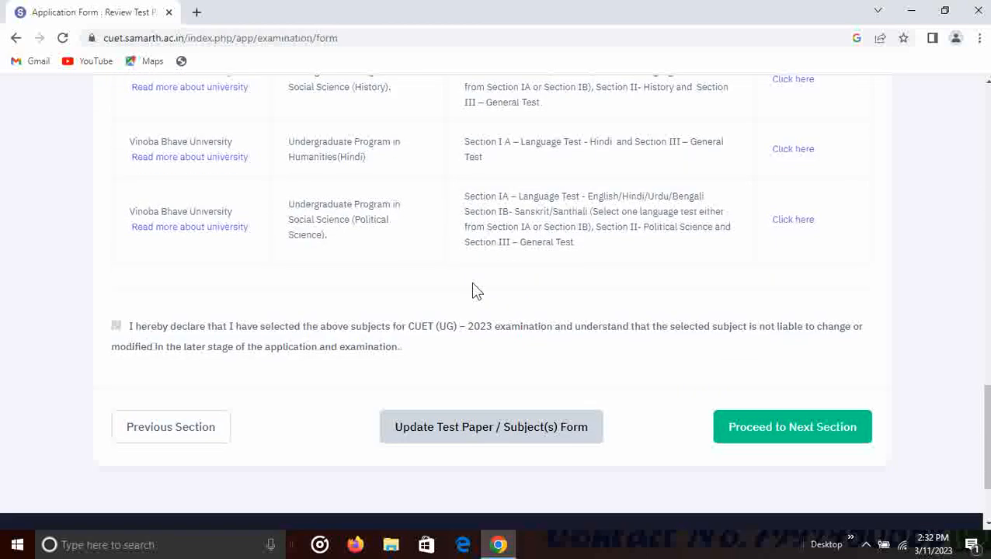
scroll(477, 291, down, 2)
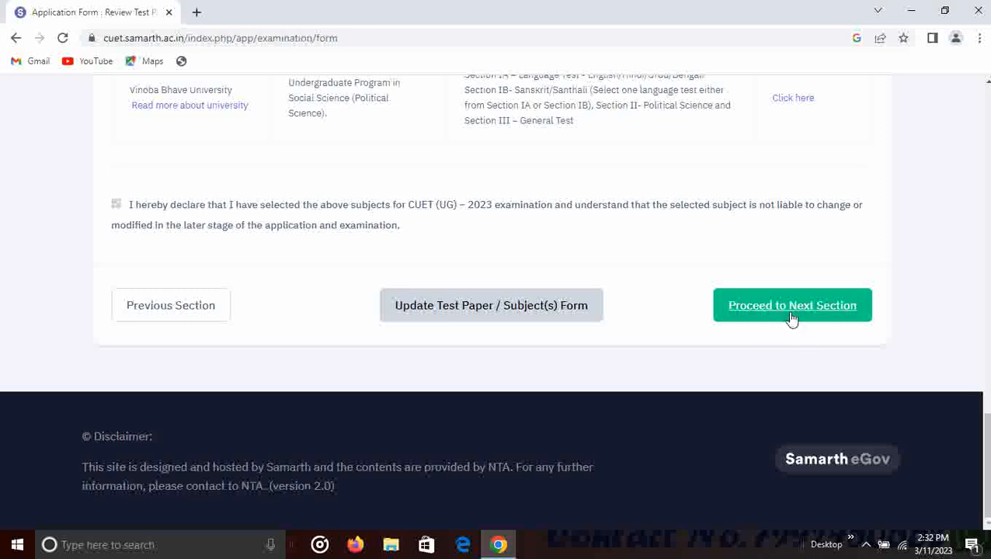
scroll(819, 321, up, 10)
scroll(809, 311, up, 10)
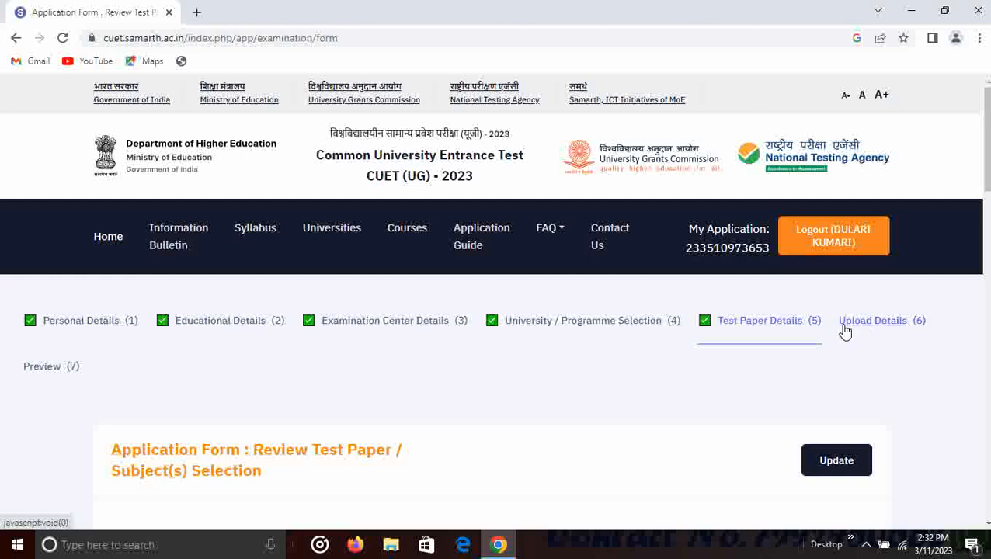
scroll(622, 321, down, 7)
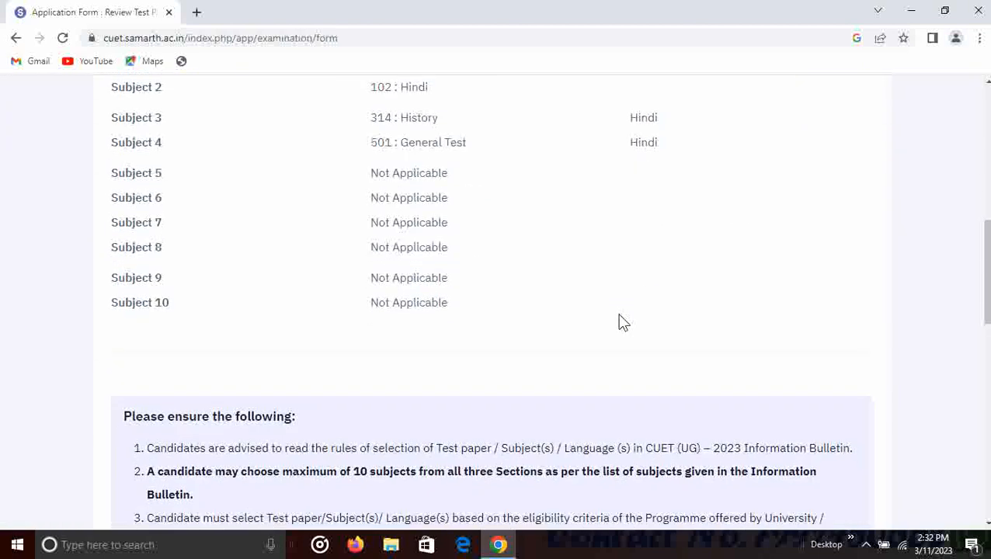
scroll(622, 321, down, 3)
scroll(621, 323, up, 6)
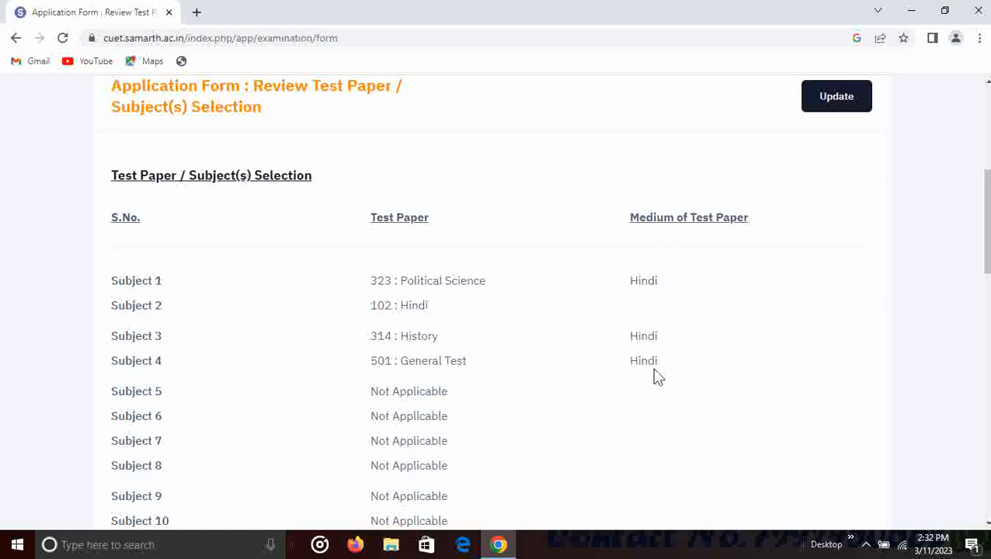
scroll(655, 373, down, 4)
scroll(655, 369, down, 9)
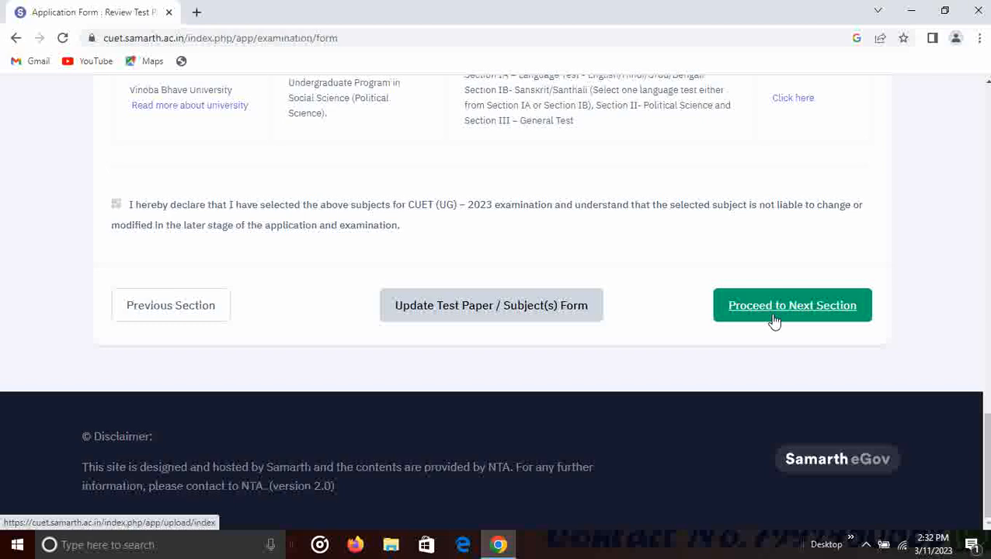
- Upload the photograph, signature and OBC-NCL certificate, then continue to the Preview section
click(775, 319)
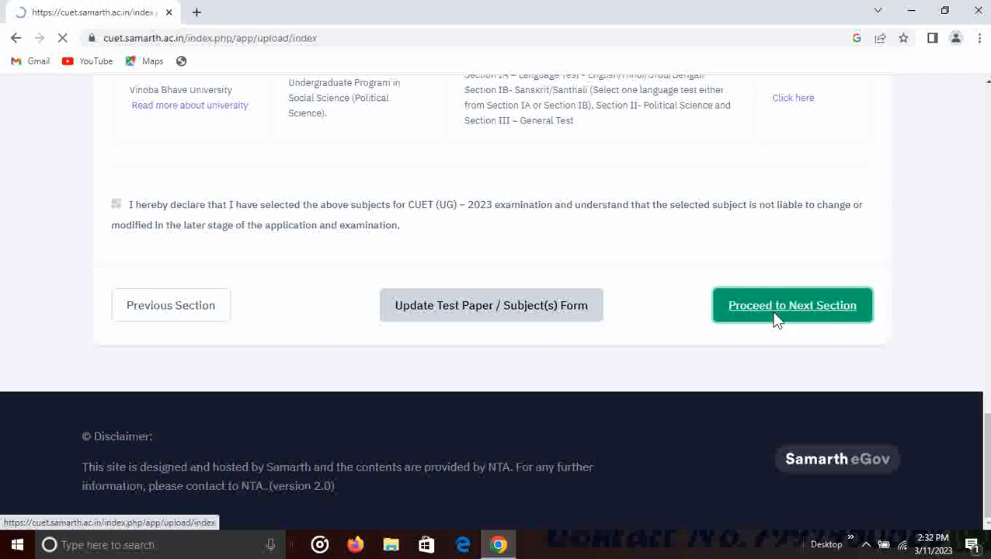
scroll(719, 320, down, 4)
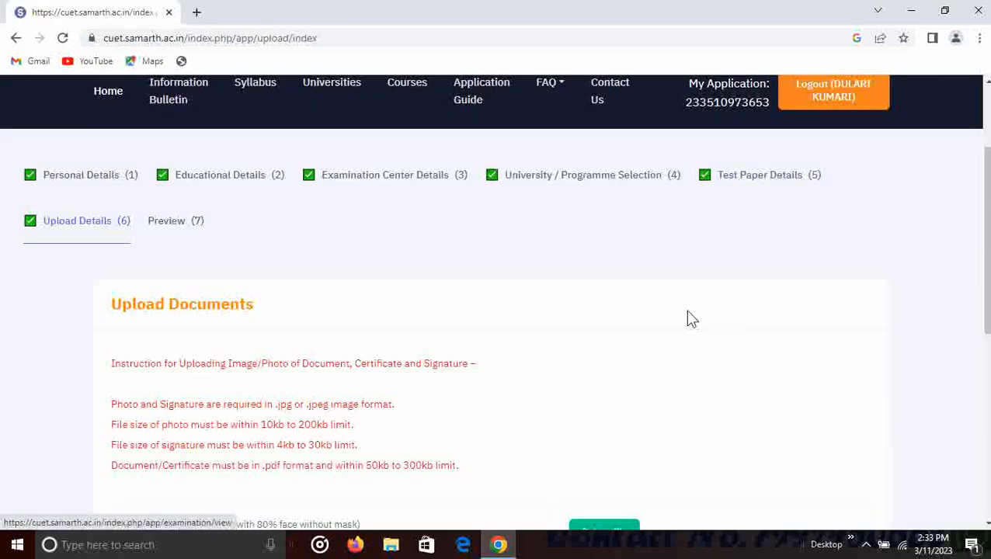
scroll(489, 315, down, 1)
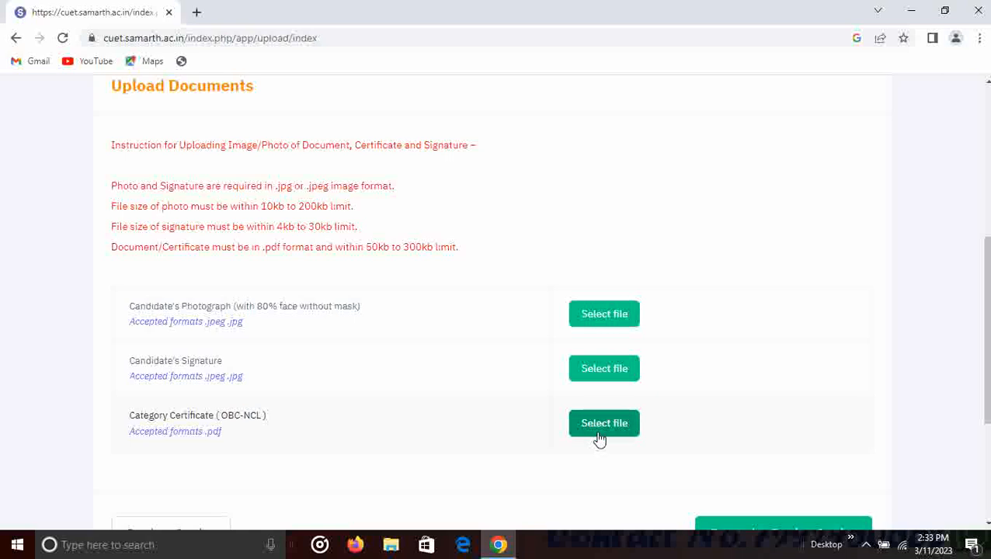
scroll(599, 437, down, 1)
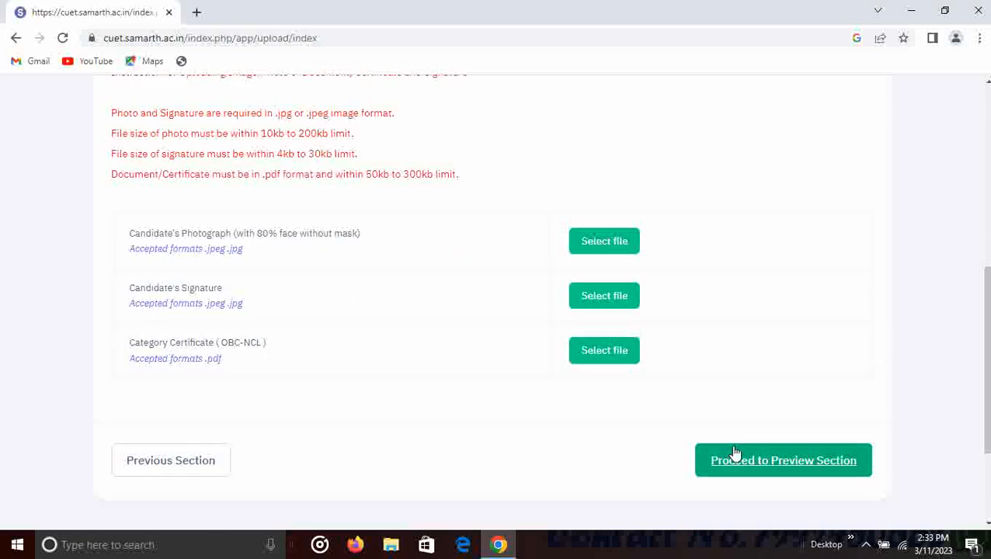
scroll(801, 473, down, 2)
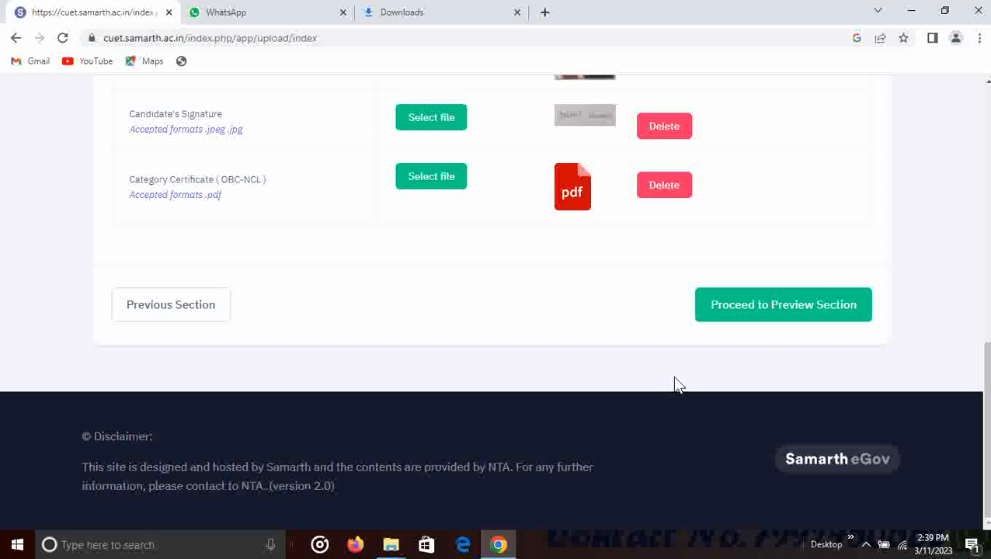
click(788, 311)
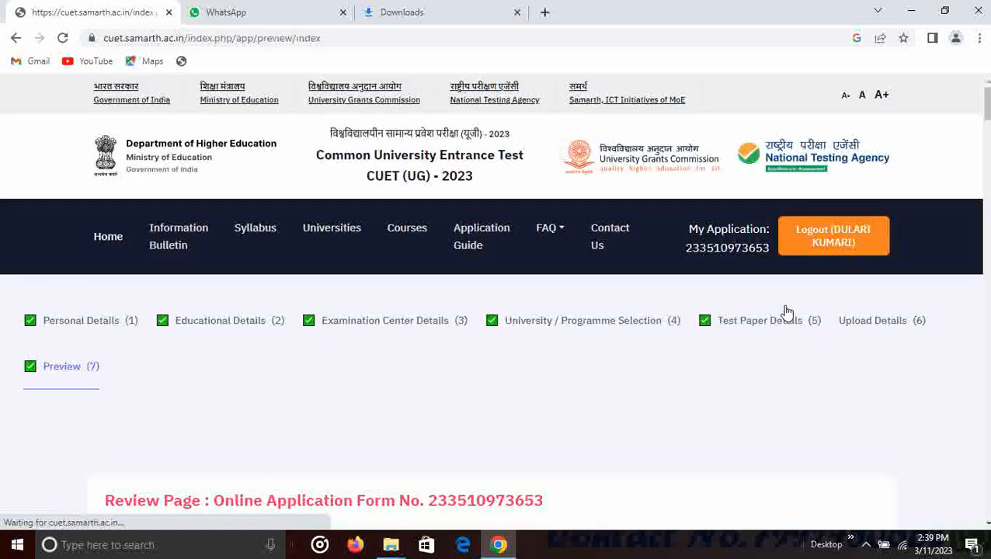
- Scroll the preview past the uploaded files and ₹1400 fee to the particulars checklist
scroll(778, 316, down, 2)
scroll(777, 316, down, 12)
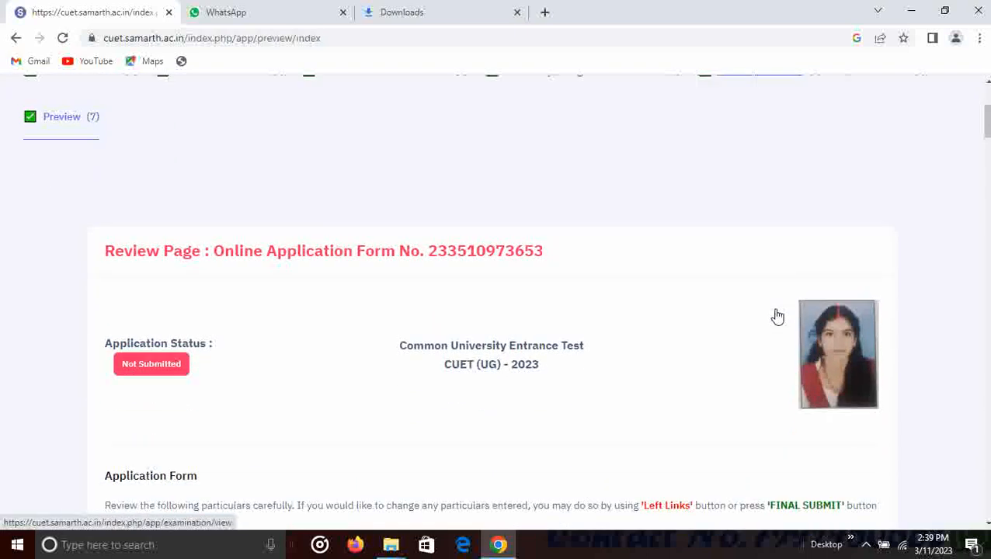
scroll(779, 316, down, 18)
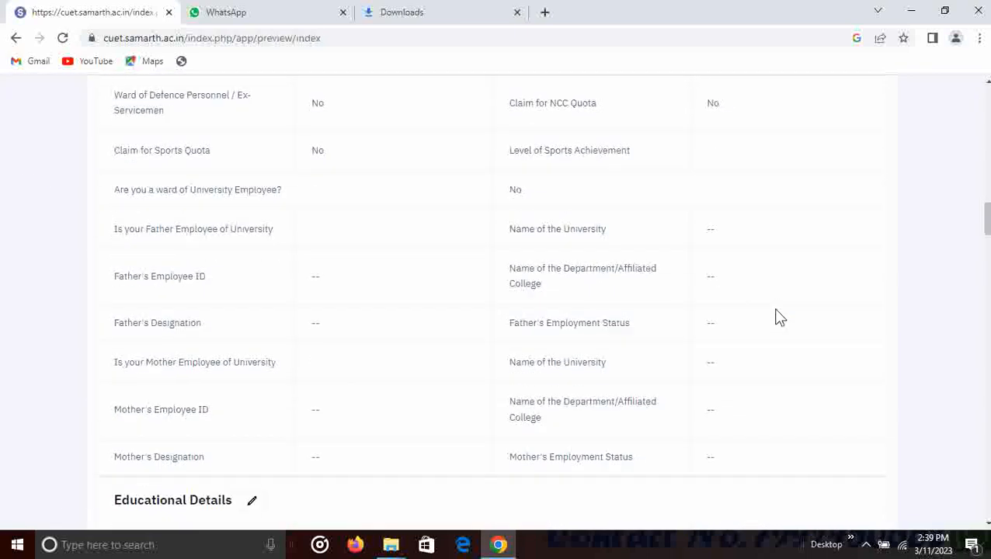
scroll(780, 318, down, 14)
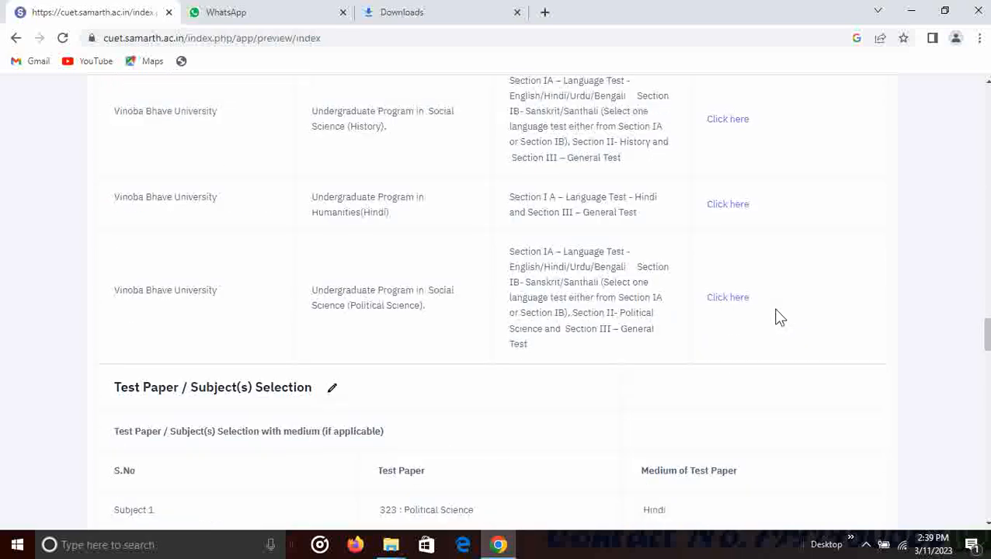
scroll(779, 318, down, 4)
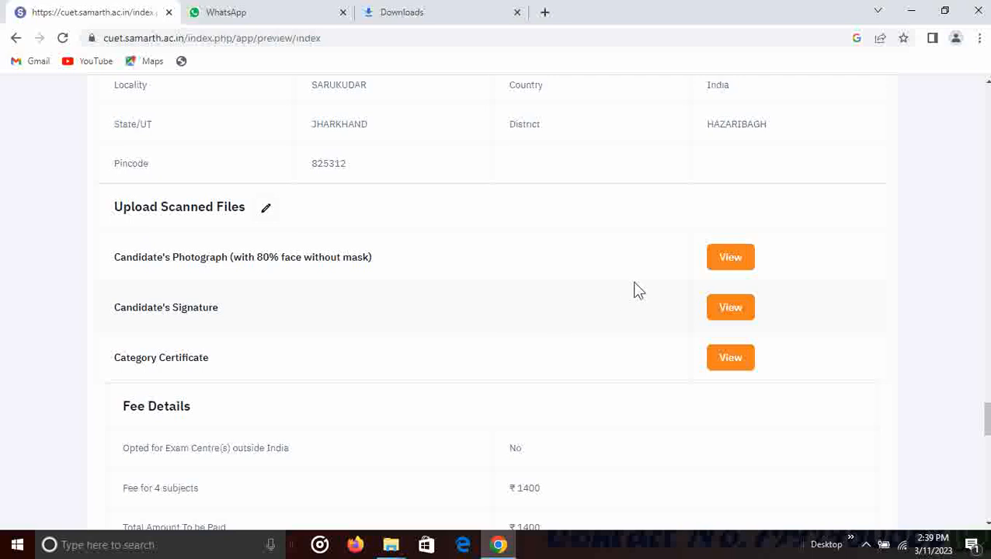
scroll(686, 272, down, 1)
scroll(672, 305, down, 3)
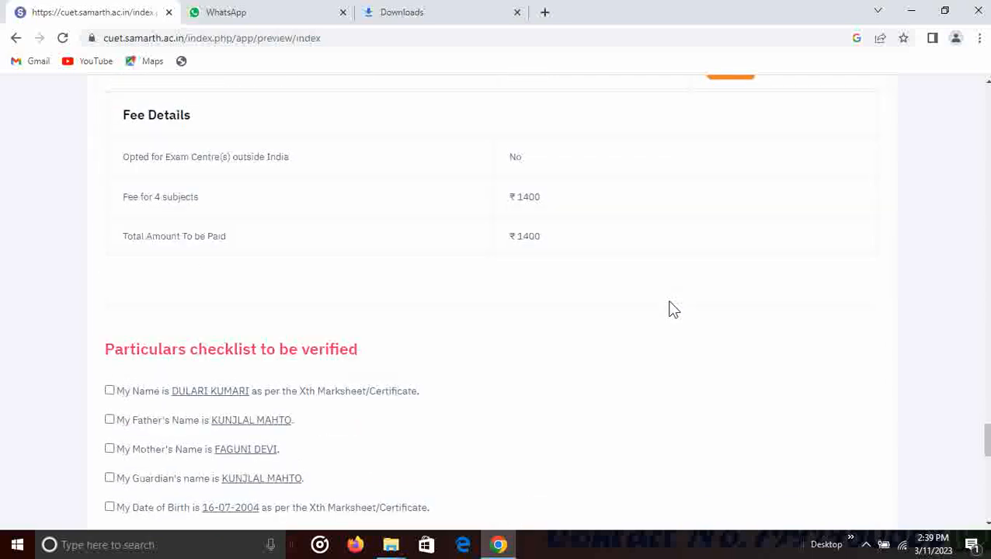
scroll(349, 321, down, 2)
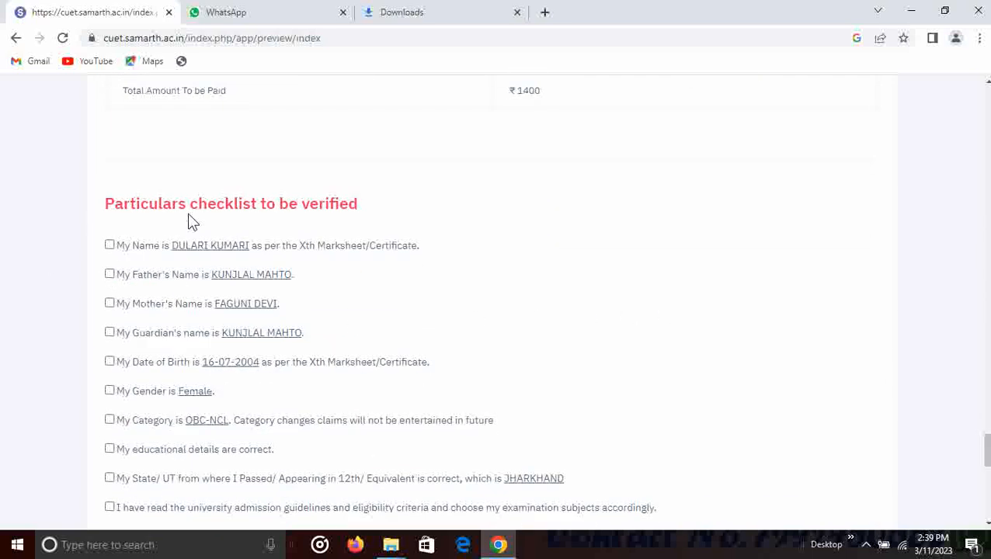
- Confirm the candidate, father, mother and guardian names, gender, OBC-NCL category and education details
click(111, 244)
click(109, 274)
click(109, 303)
click(110, 332)
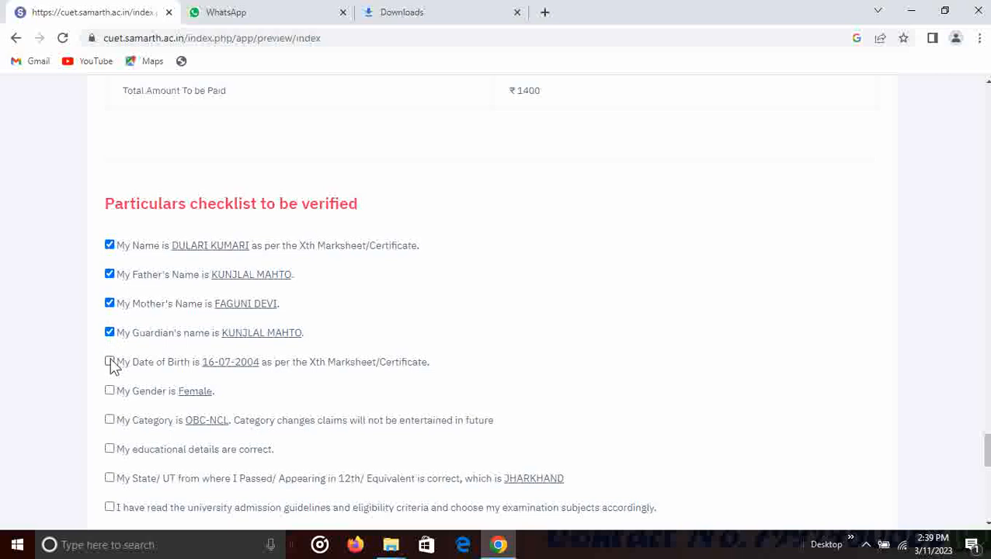
scroll(111, 365, down, 2)
click(109, 245)
click(110, 274)
click(110, 304)
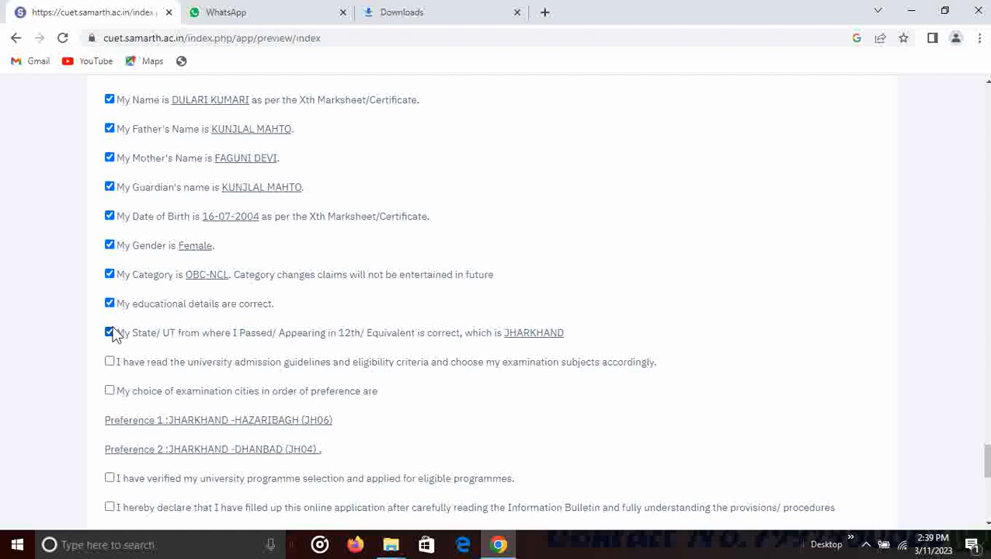
- Confirm the programme selection, declare the information true, and authorise NTA to share details
scroll(112, 334, down, 2)
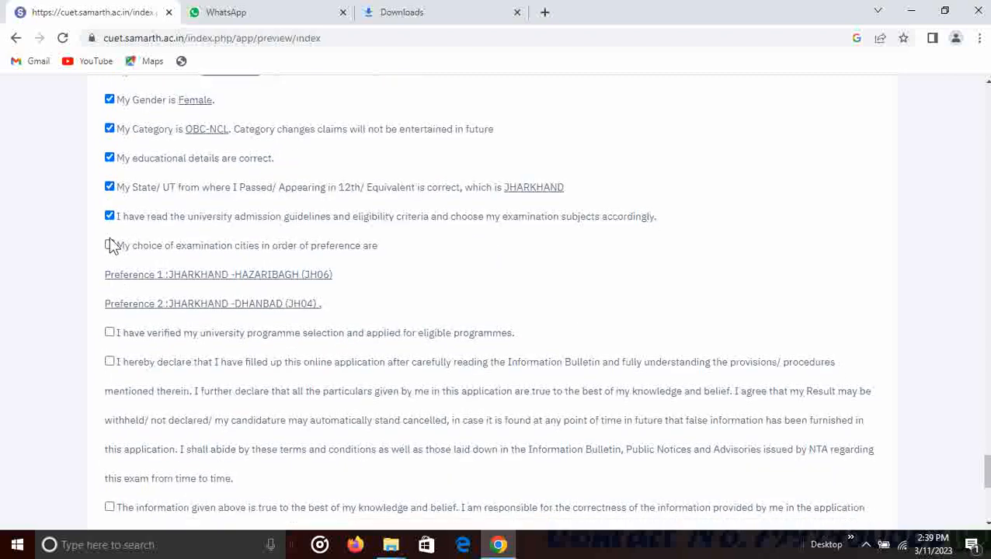
scroll(113, 250, down, 2)
click(109, 187)
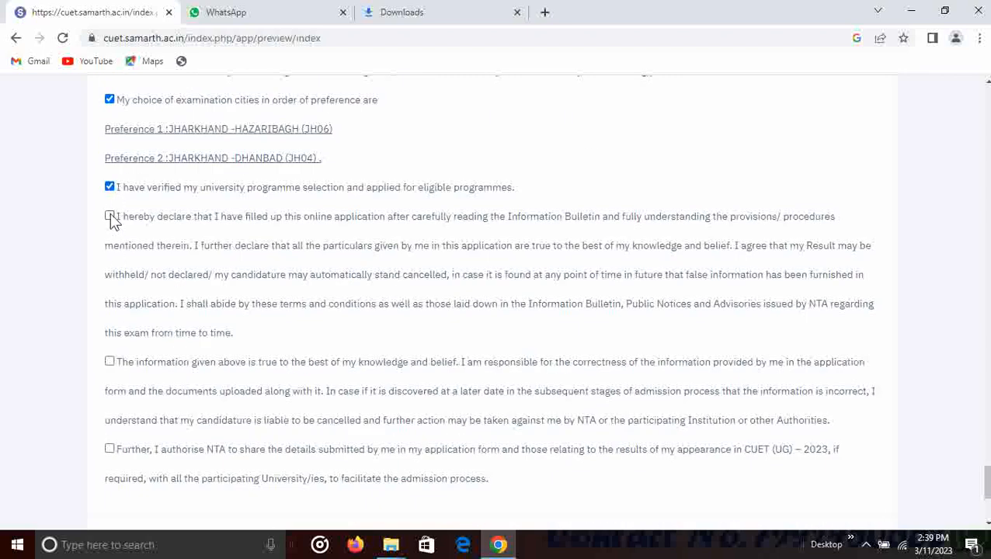
click(109, 362)
scroll(110, 364, down, 2)
click(110, 304)
scroll(239, 336, up, 4)
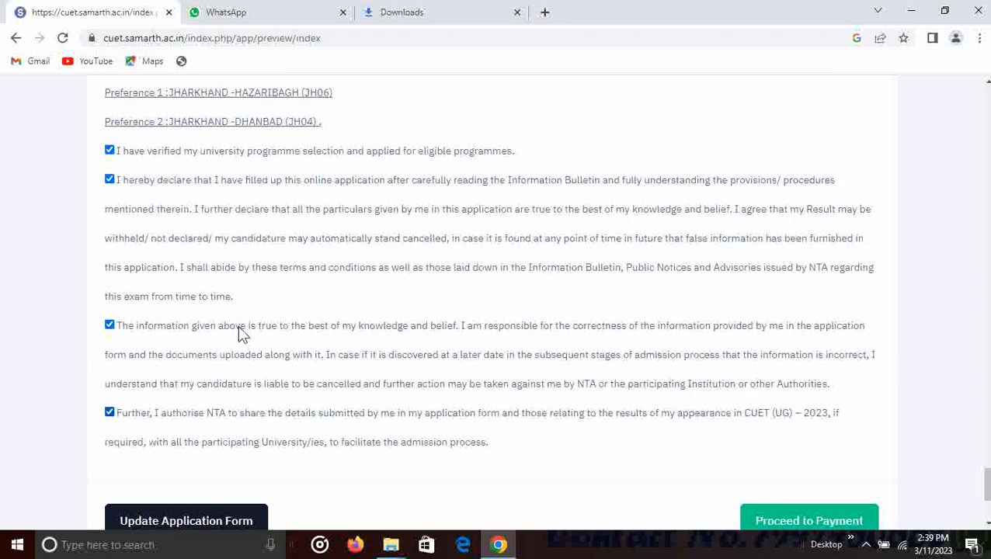
scroll(240, 335, up, 5)
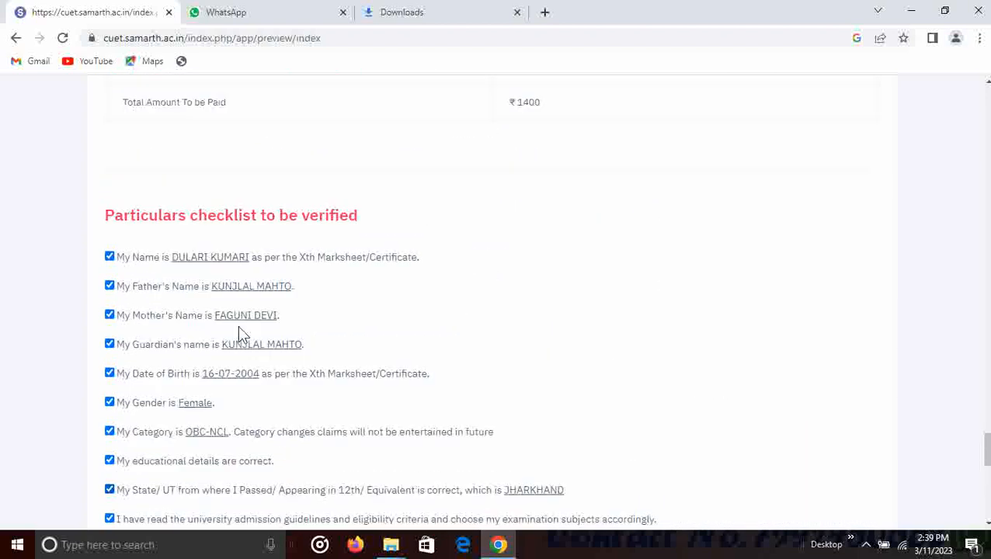
scroll(289, 336, down, 3)
scroll(365, 339, down, 4)
scroll(365, 338, up, 9)
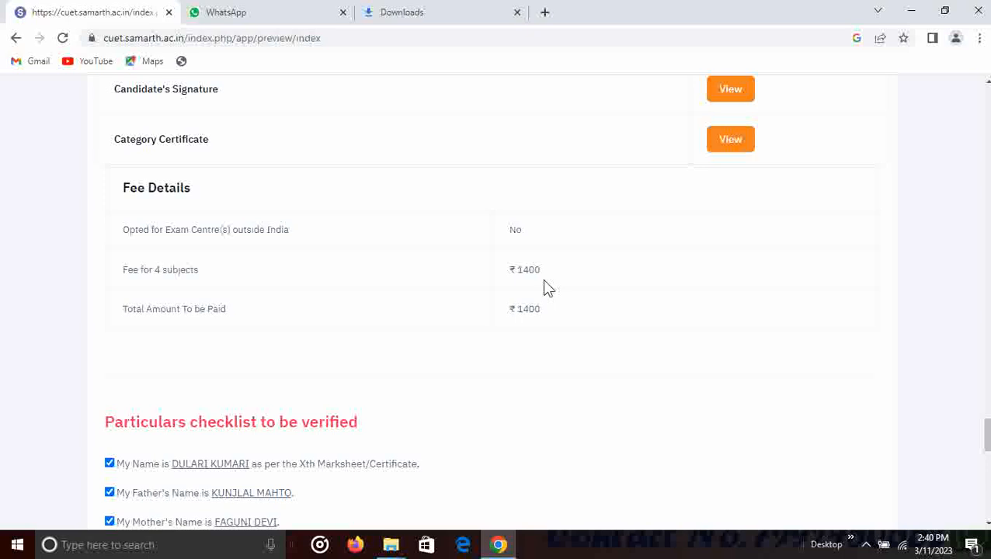
- From the bottom of the preview, choose Update Application Form to edit the application again
scroll(542, 279, down, 10)
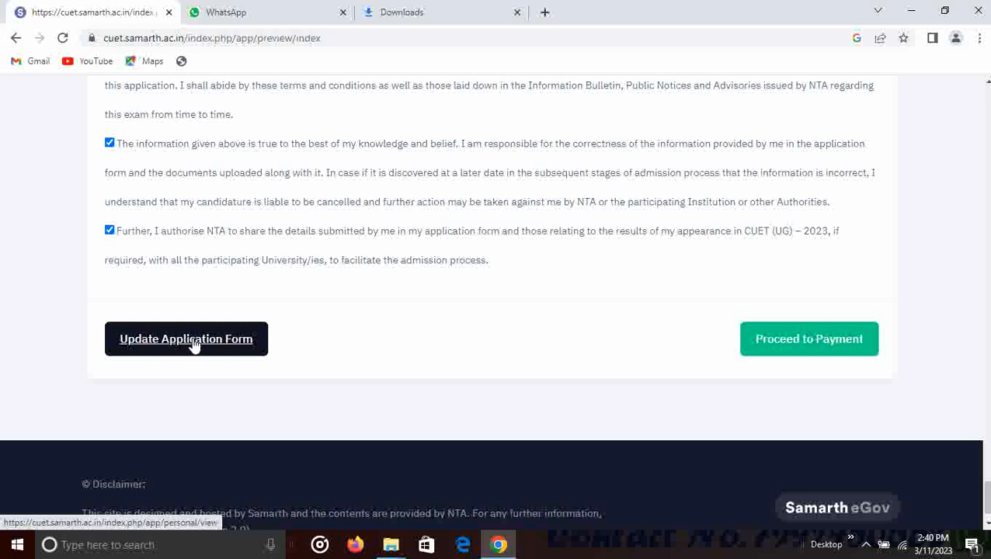
scroll(194, 346, up, 2)
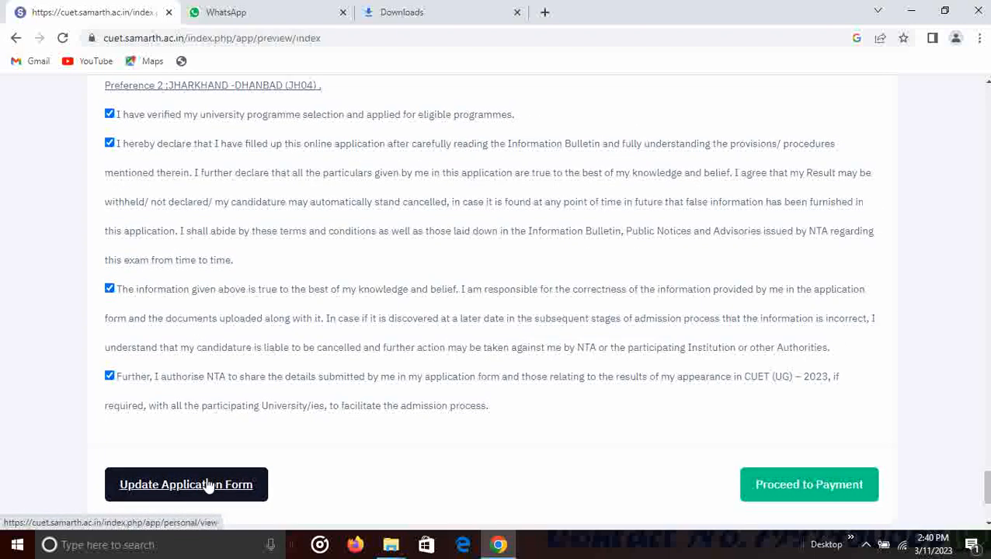
scroll(217, 465, up, 4)
scroll(217, 465, down, 5)
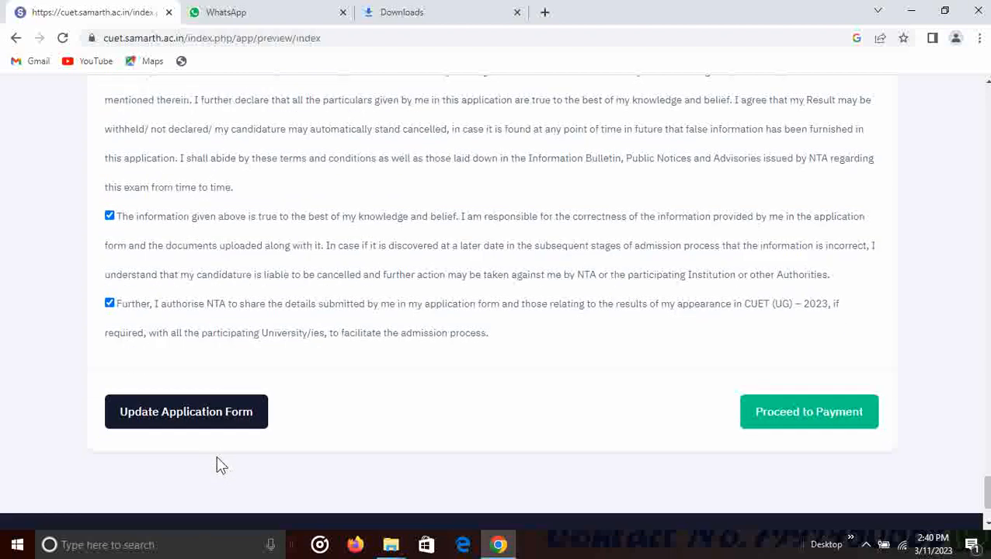
click(185, 412)
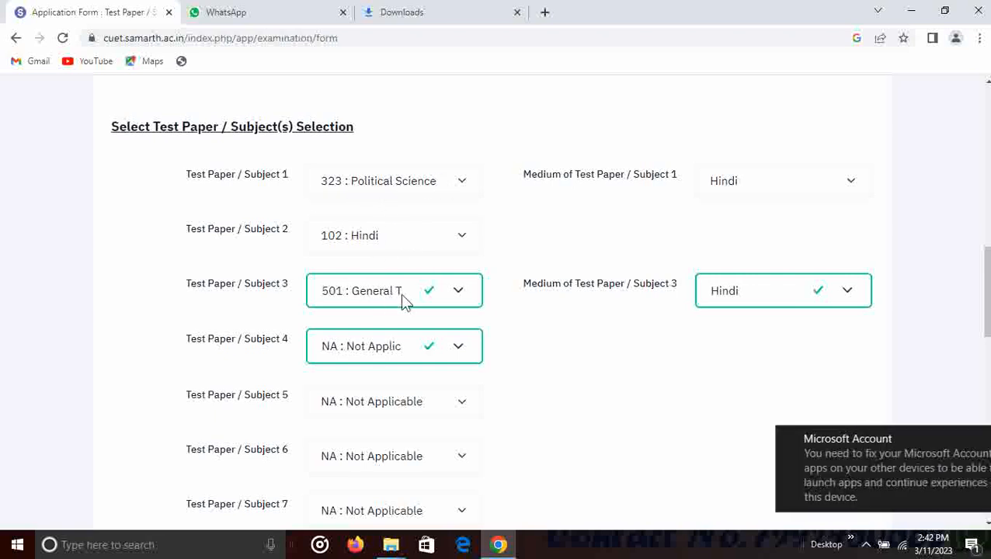
- Dismiss the Microsoft Account notification covering the page
click(981, 440)
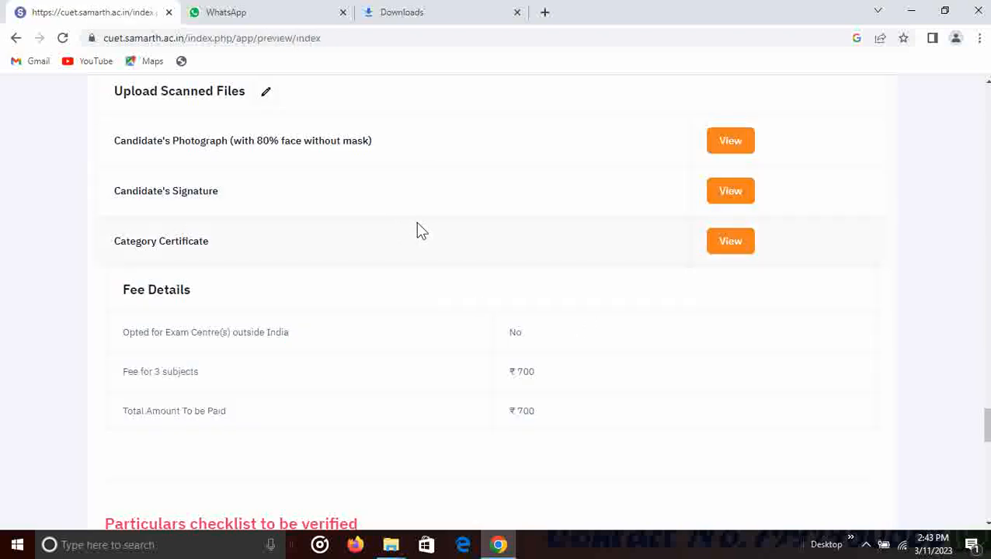
scroll(418, 227, down, 1)
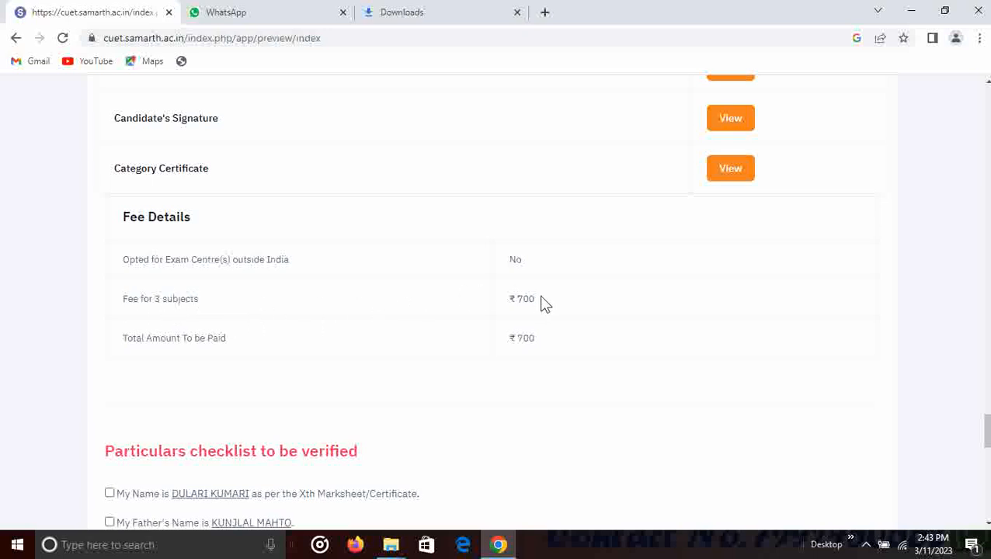
scroll(544, 303, down, 1)
scroll(529, 270, down, 1)
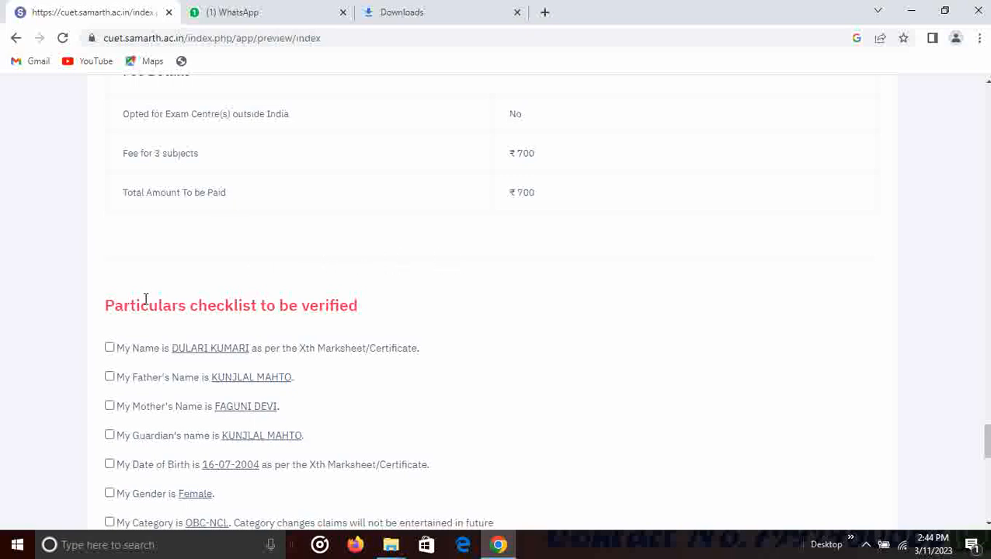
scroll(124, 330, down, 1)
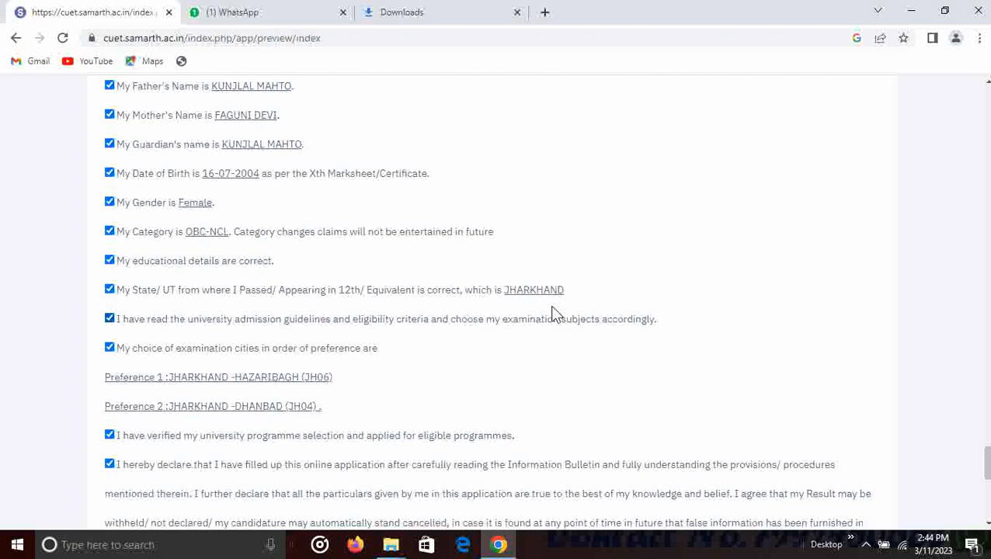
scroll(555, 313, down, 7)
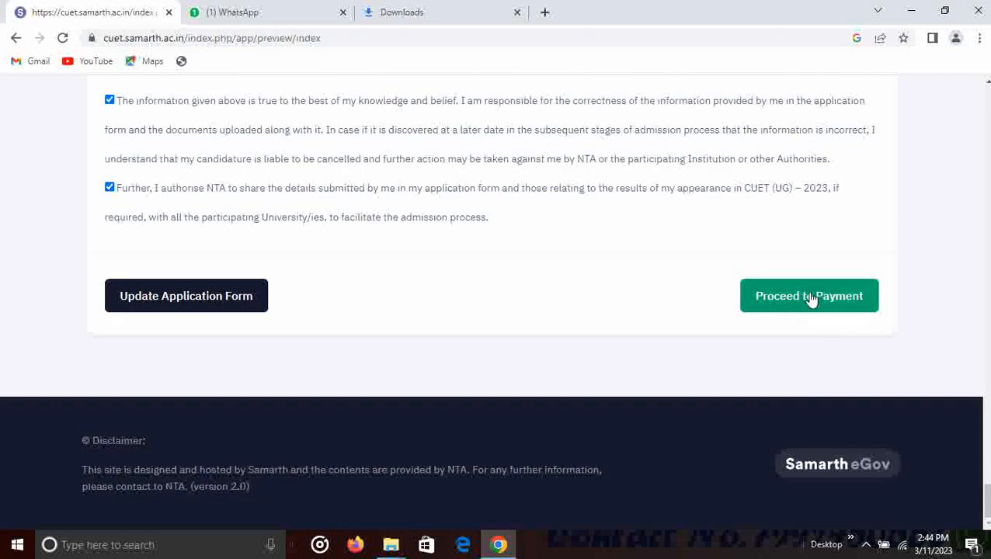
- Proceed to Payment and accept the warning that no further changes are allowed
click(812, 302)
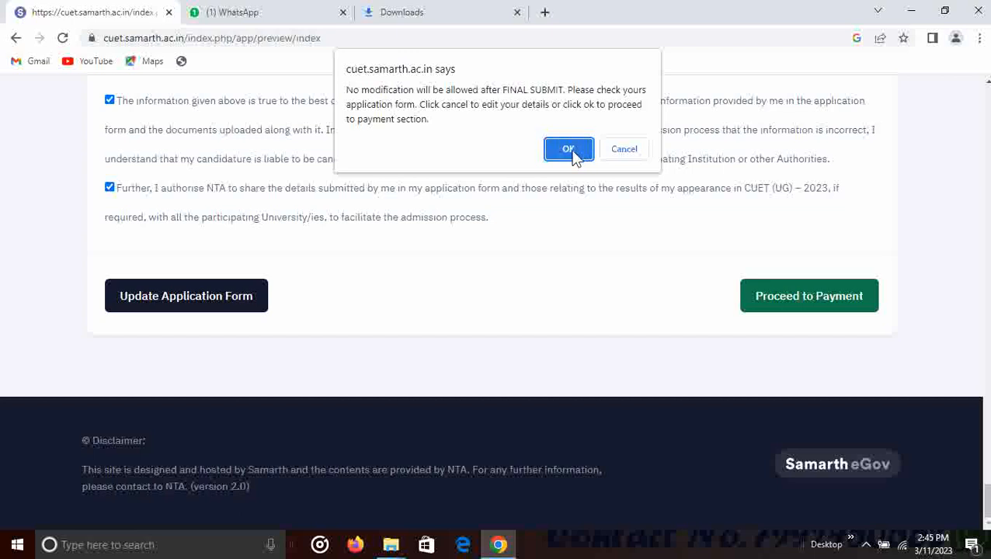
click(572, 153)
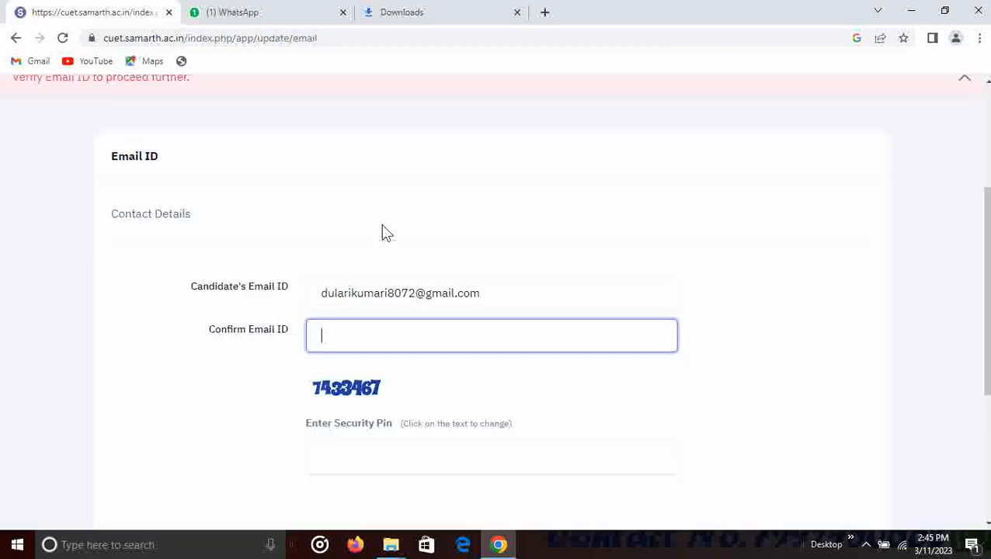
- Enter the confirmation email ID and the security pin, and request an email verification code
scroll(383, 232, down, 2)
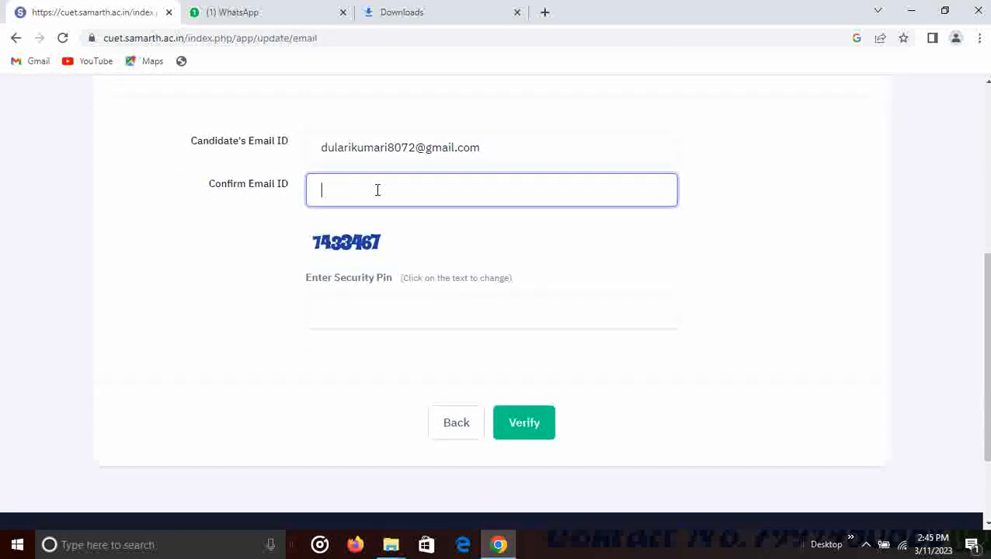
click(439, 311)
scroll(439, 311, down, 2)
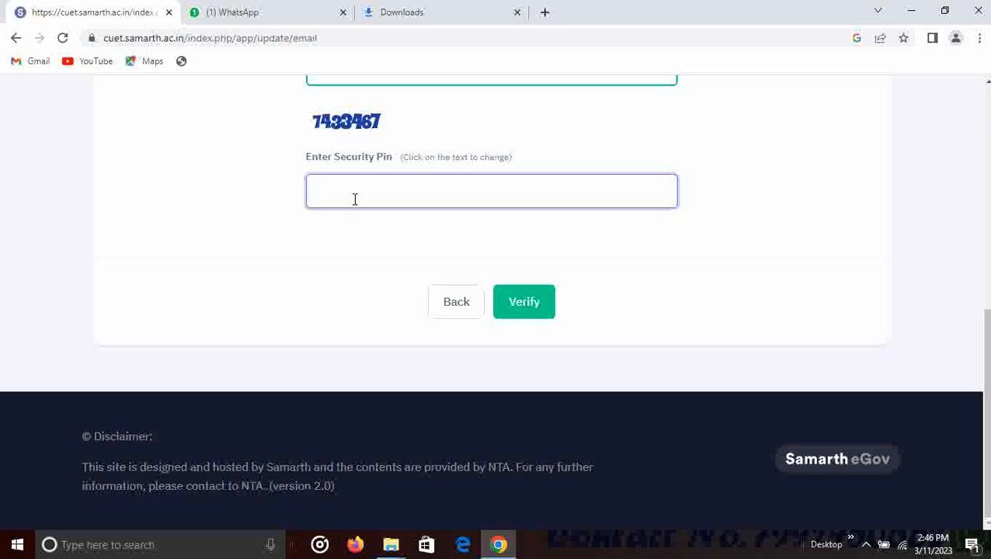
text(7433467)
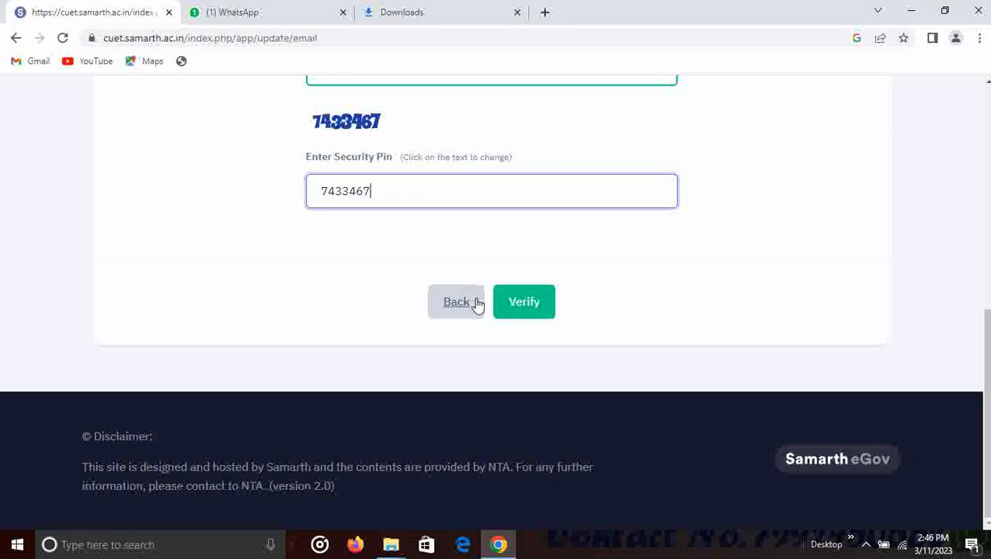
click(527, 311)
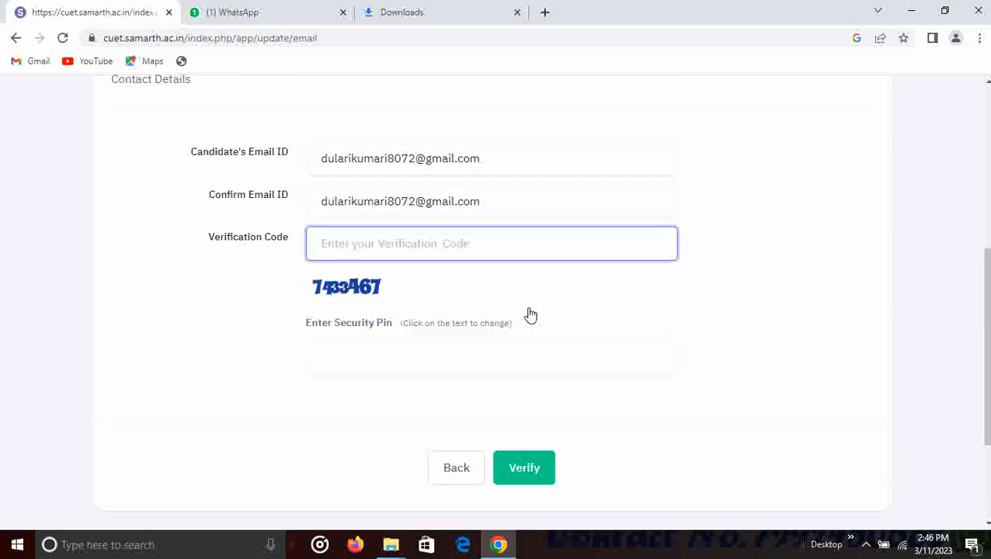
- Submit the emailed verification code to complete email verification
scroll(531, 315, down, 2)
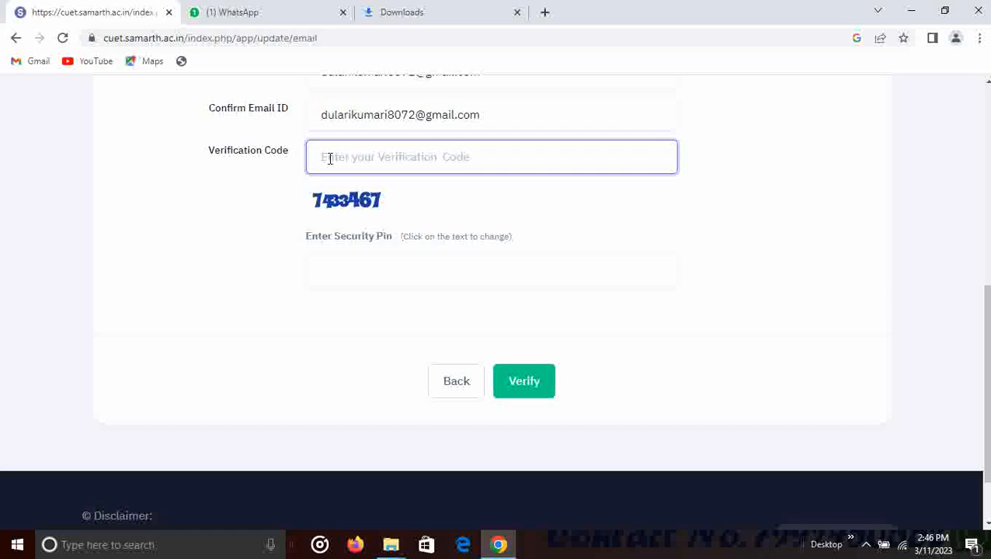
scroll(326, 157, down, 1)
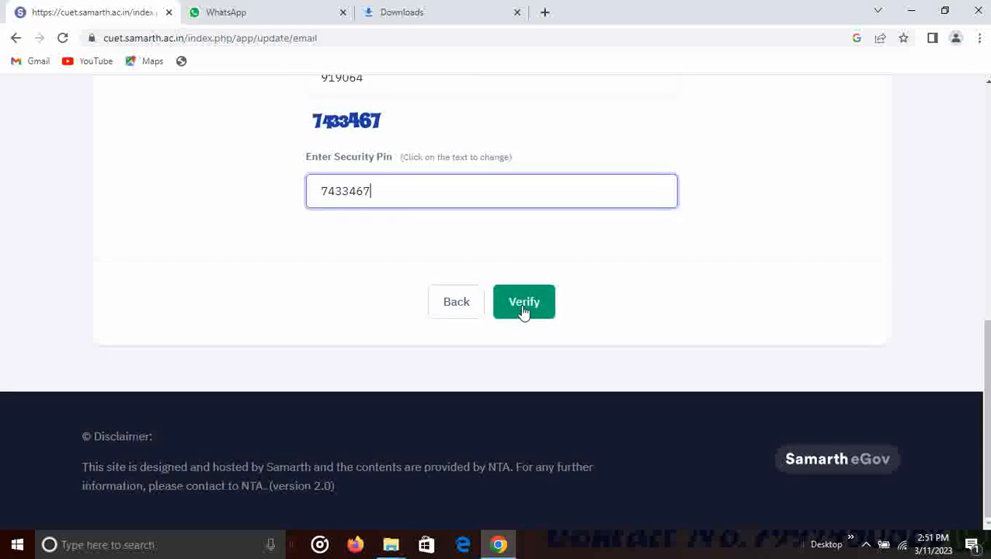
click(524, 308)
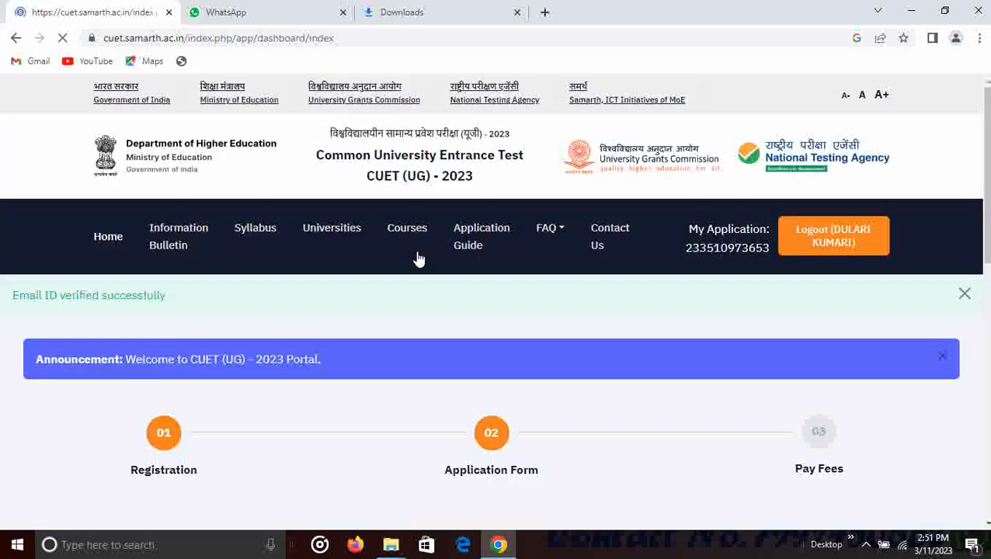
- Continue the application from the dashboard and review the ₹700 Registration Payment page
scroll(572, 415, down, 8)
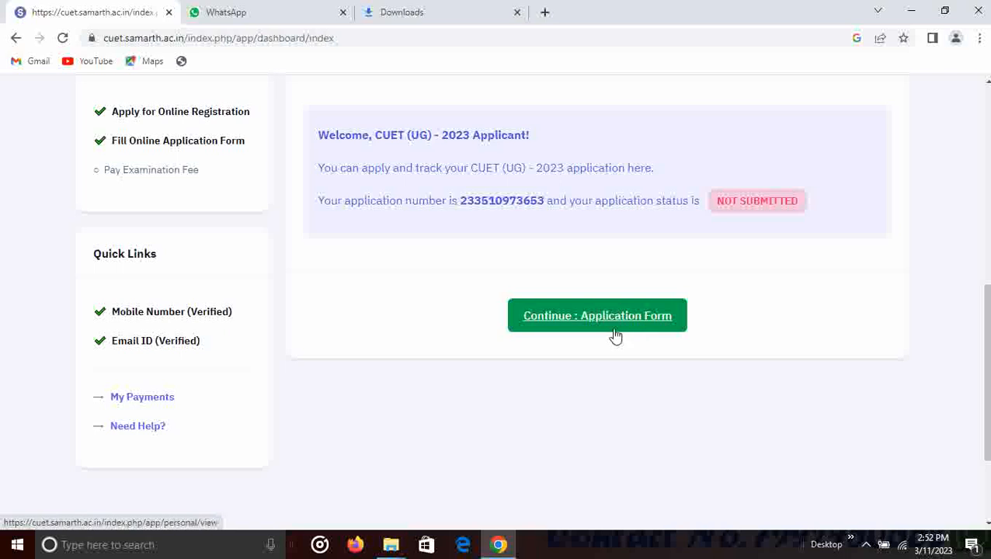
scroll(616, 336, down, 2)
scroll(615, 336, up, 3)
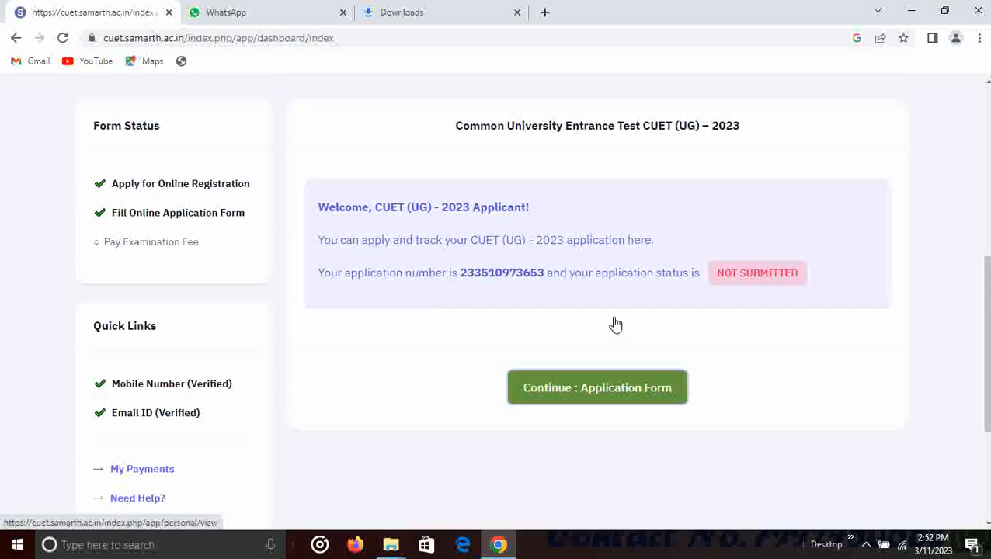
click(608, 386)
scroll(610, 393, down, 10)
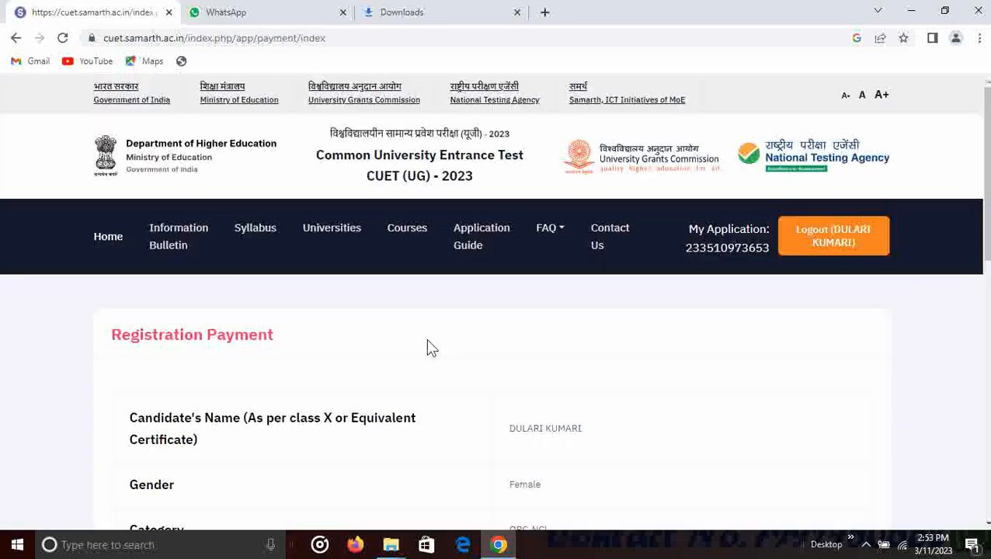
scroll(426, 339, down, 5)
scroll(426, 342, down, 3)
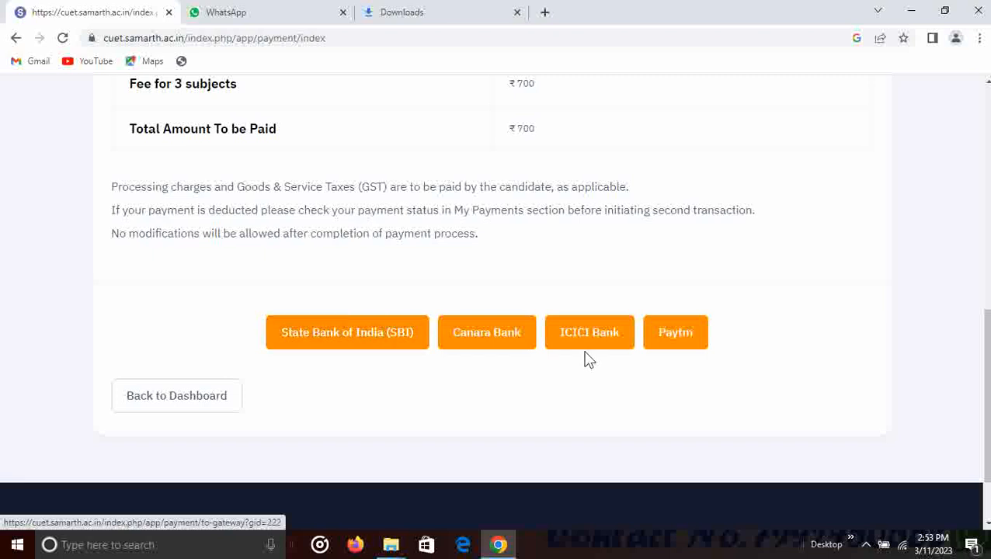
- Pay the ₹700 examination fee through the Paytm gateway
click(675, 341)
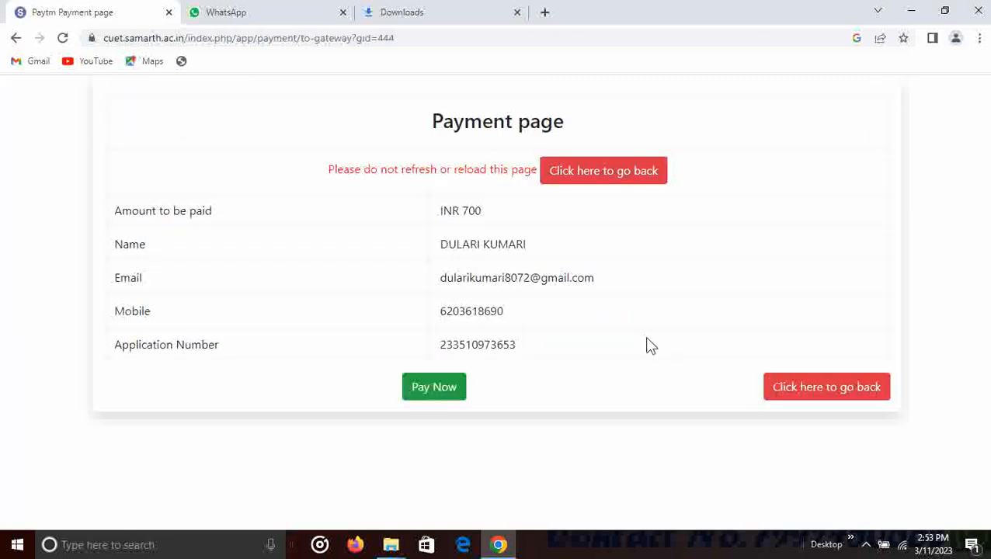
click(437, 387)
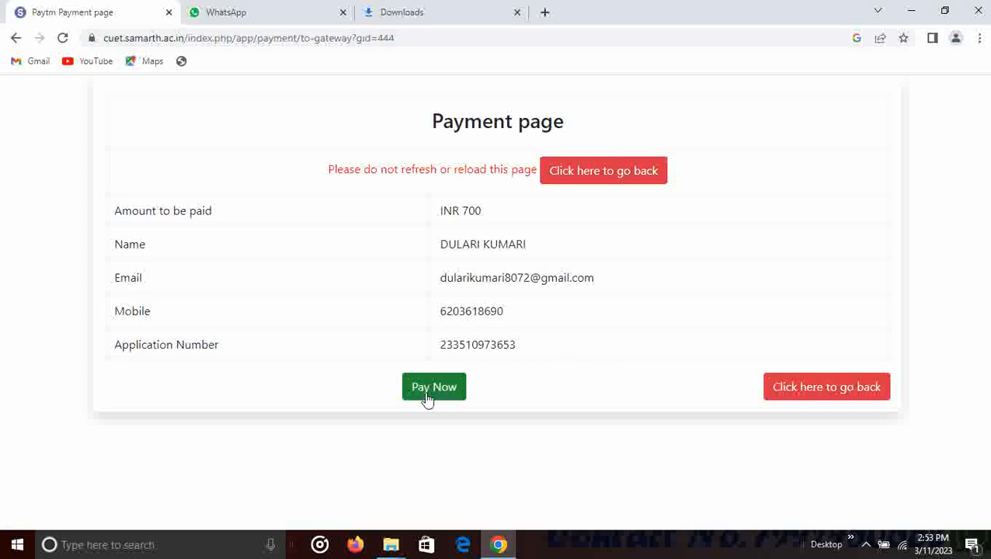
click(449, 394)
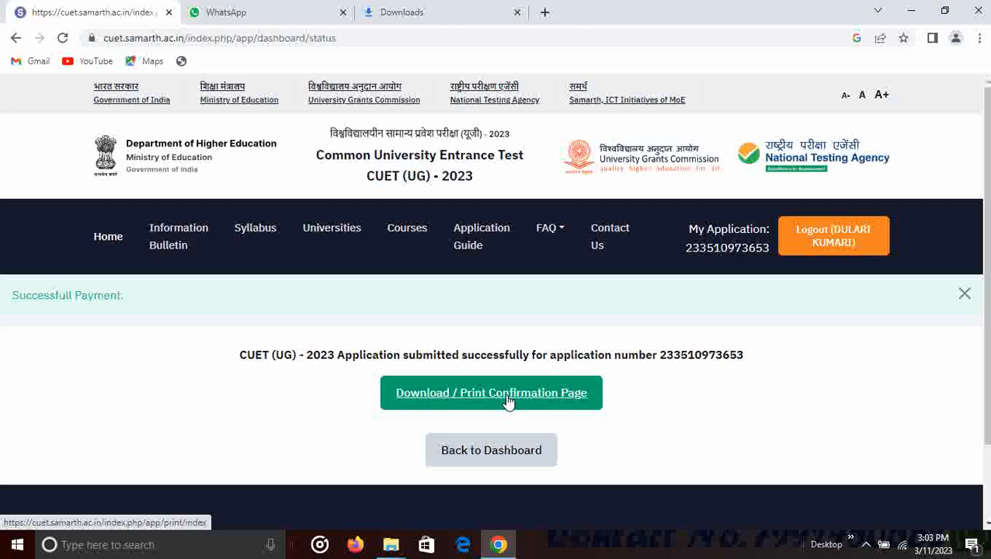
- Open the application confirmation page for download or printing
click(509, 401)
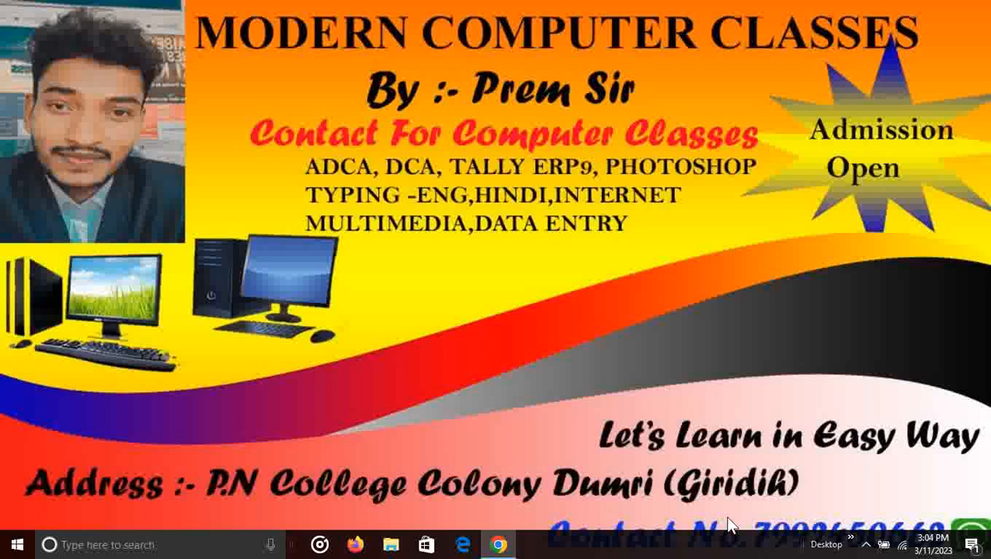
right_click(666, 542)
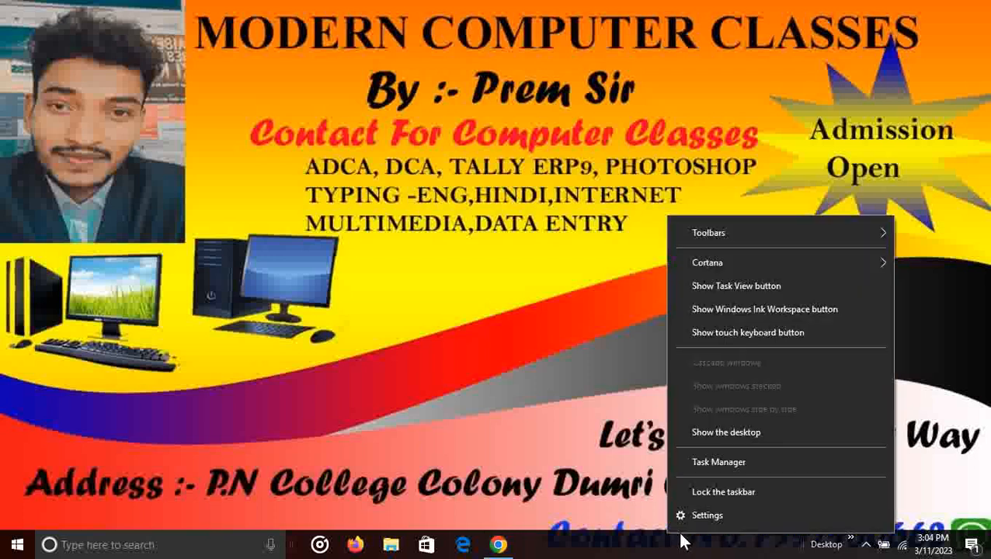
click(648, 447)
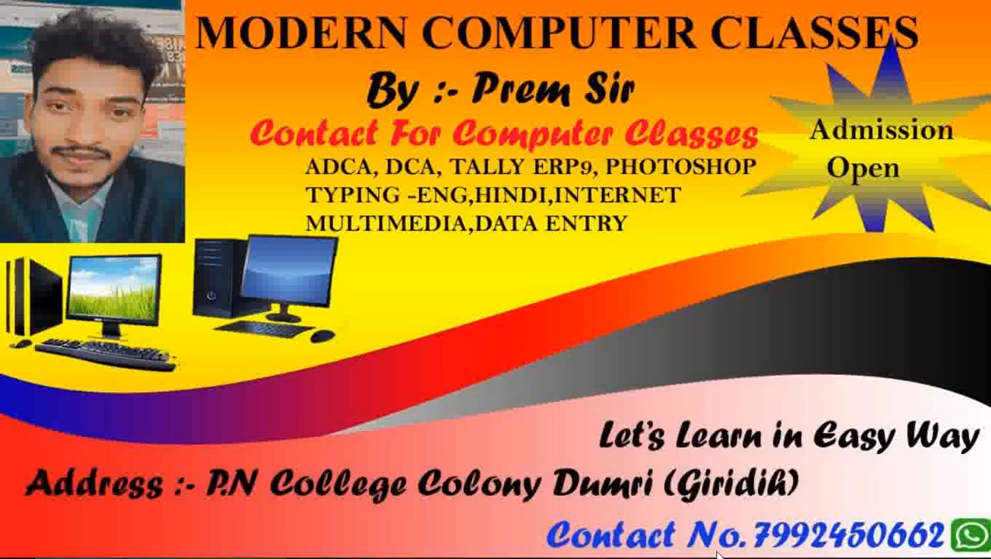